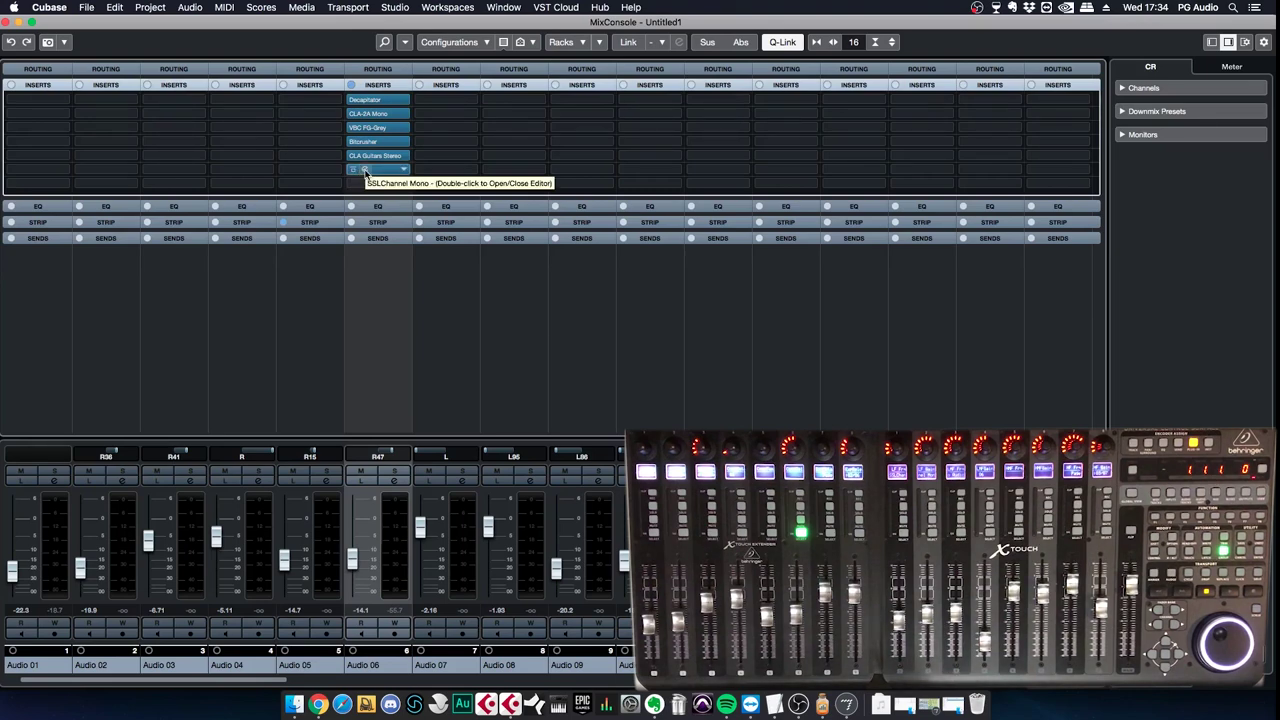
Open the SSLChannel Mono plug-in editor in the sixth insert slot of Audio 06 and close it again
{"action": "left_click", "coordinate": [365, 170]}
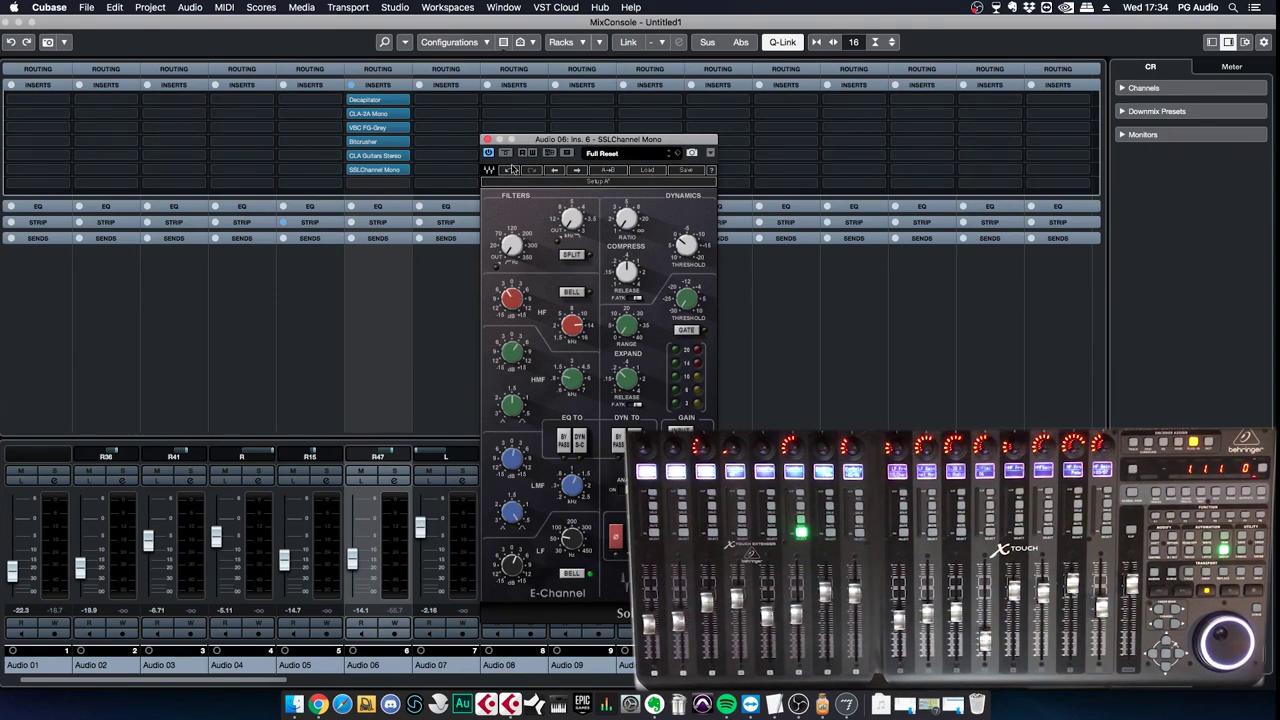
{"action": "left_click", "coordinate": [487, 139]}
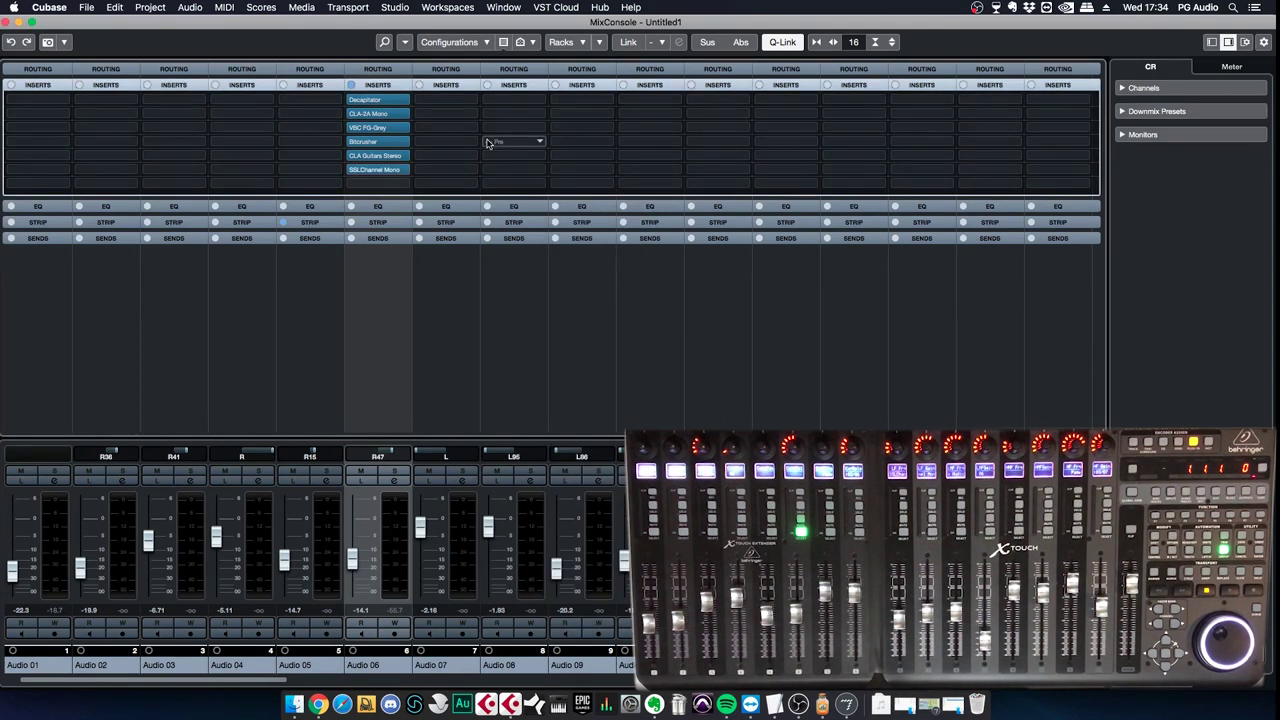
{"action": "left_click", "coordinate": [367, 172]}
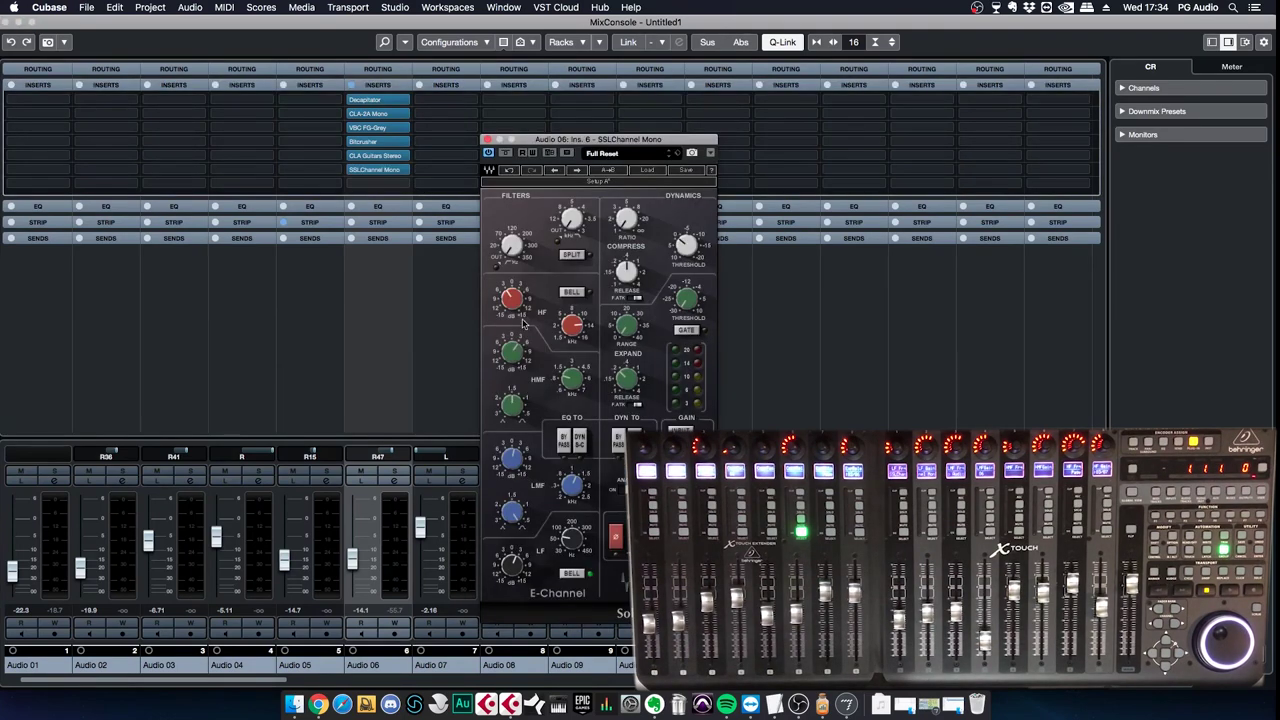
{"action": "left_click", "coordinate": [487, 139]}
Select the Audio 07 channel, view its Channel Settings window and close it
{"action": "left_click", "coordinate": [461, 330]}
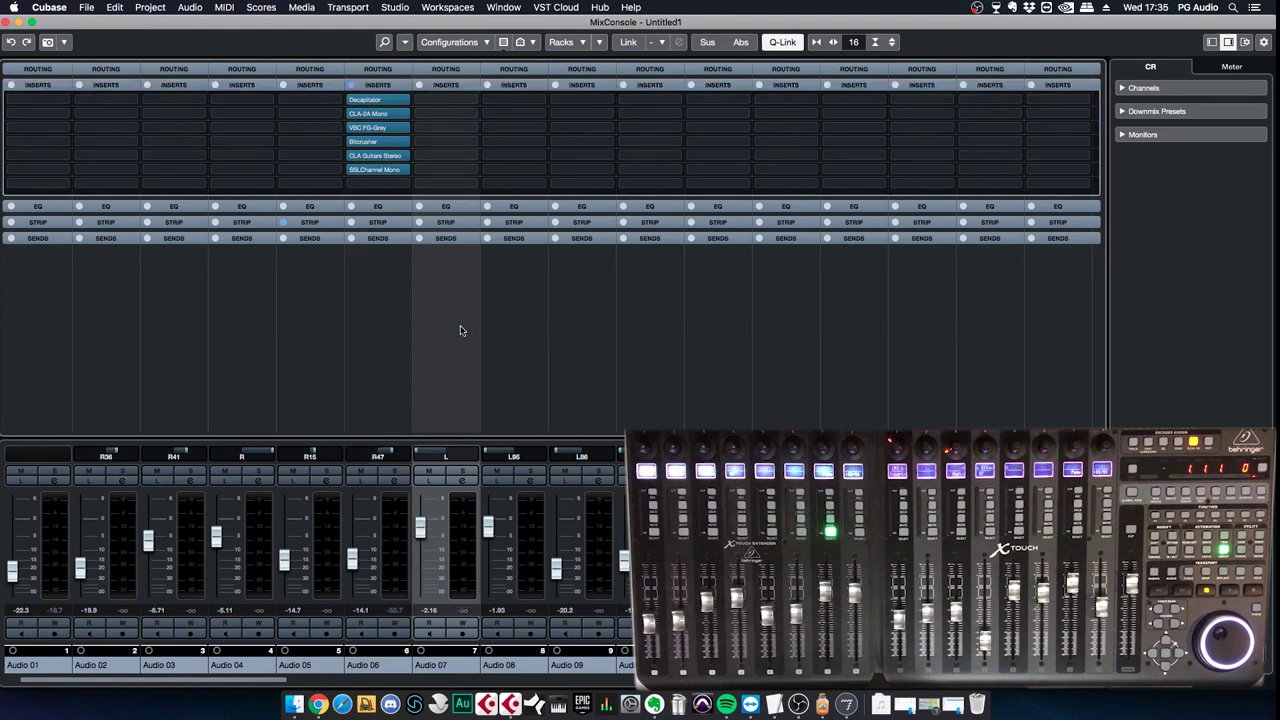
{"action": "key", "text": "e"}
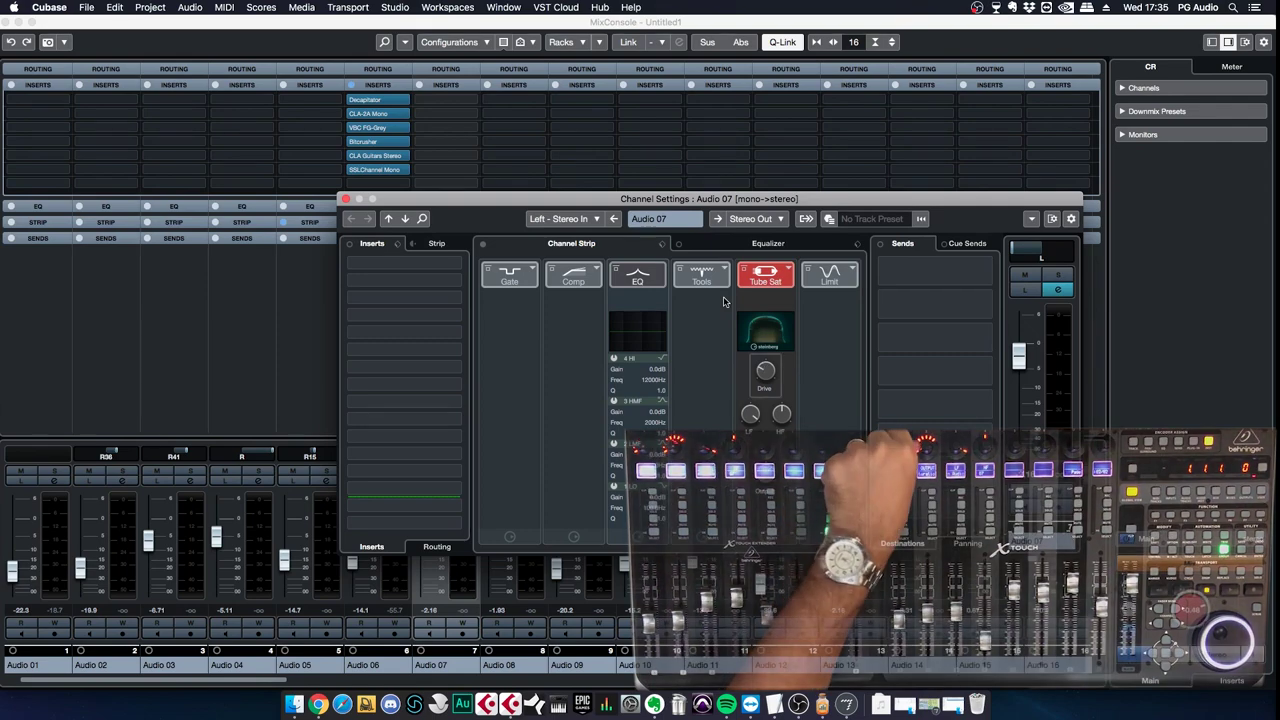
{"action": "left_click", "coordinate": [347, 199]}
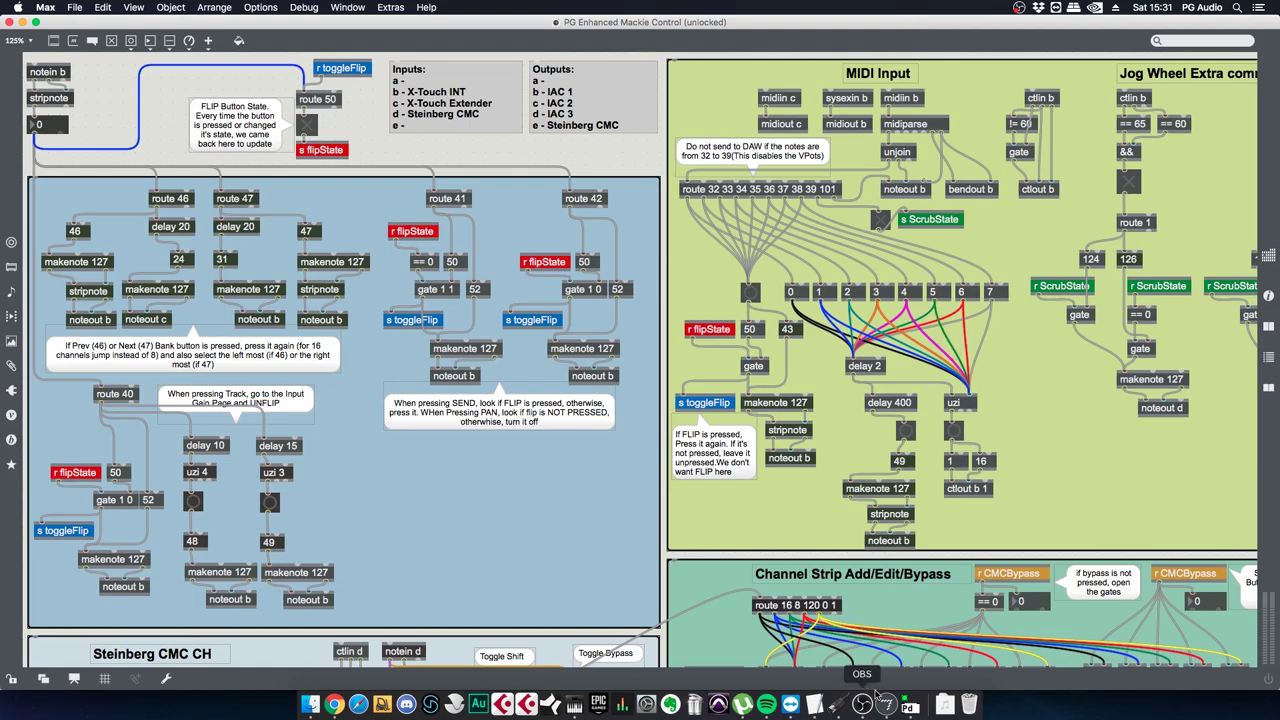
Switch to the Pd patch PG PD Mackie Control Enhanced and look over its MIDI_Input section
{"action": "left_click", "coordinate": [908, 706]}
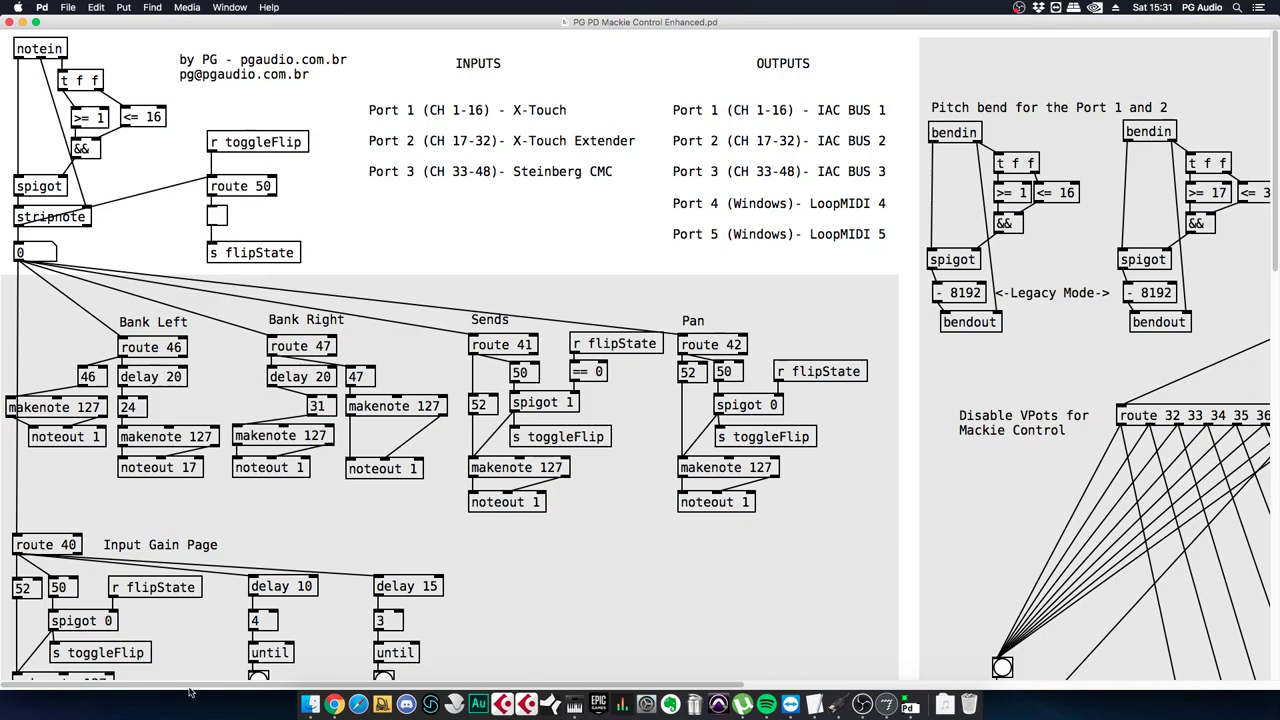
{"action": "left_click_drag", "start_coordinate": [192, 686], "coordinate": [651, 687]}
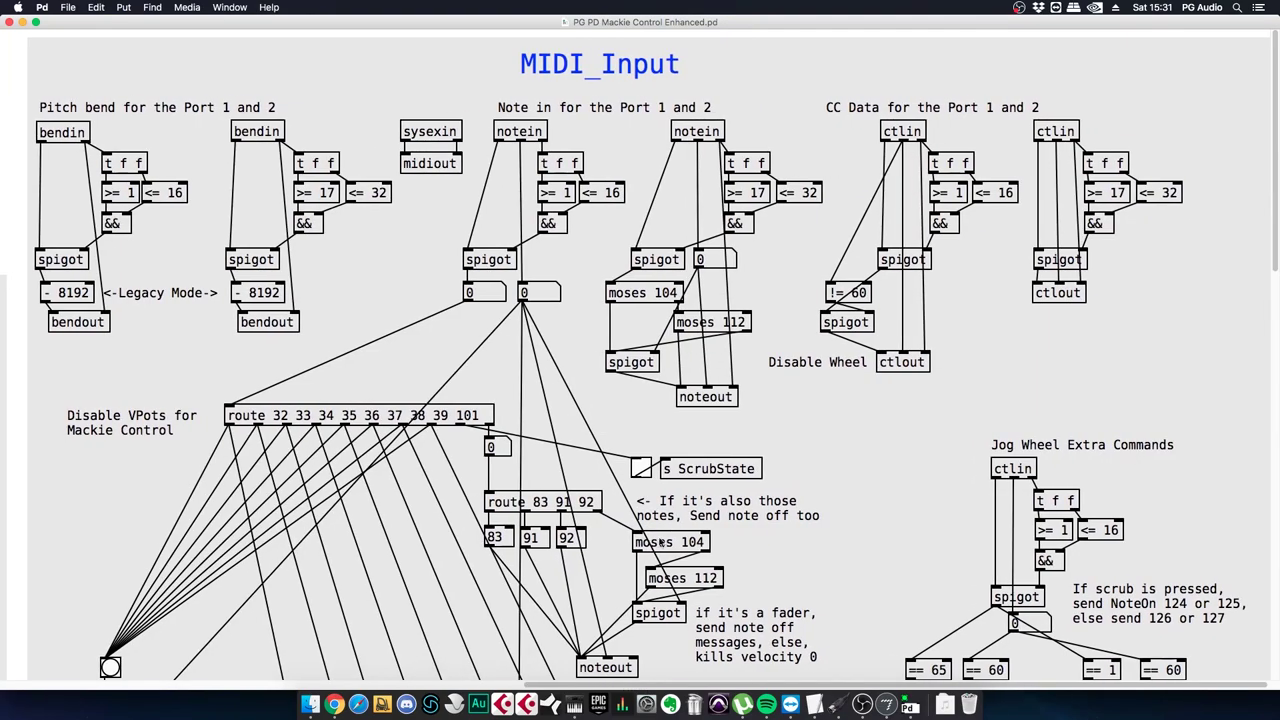
{"action": "left_click_drag", "start_coordinate": [1273, 146], "coordinate": [1252, 88]}
{"action": "left_click", "coordinate": [156, 686]}
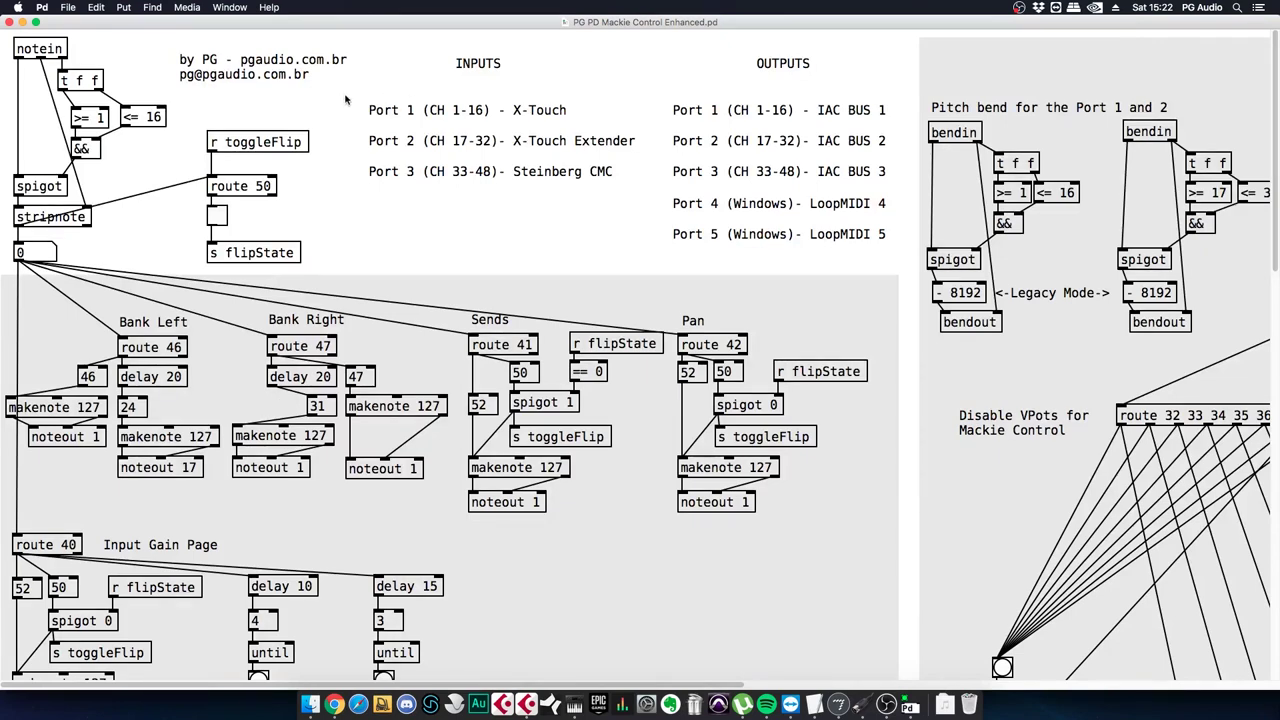
Review Pd's MIDI input and output device assignments against the port list in the patch and accept them
{"action": "left_click", "coordinate": [42, 7]}
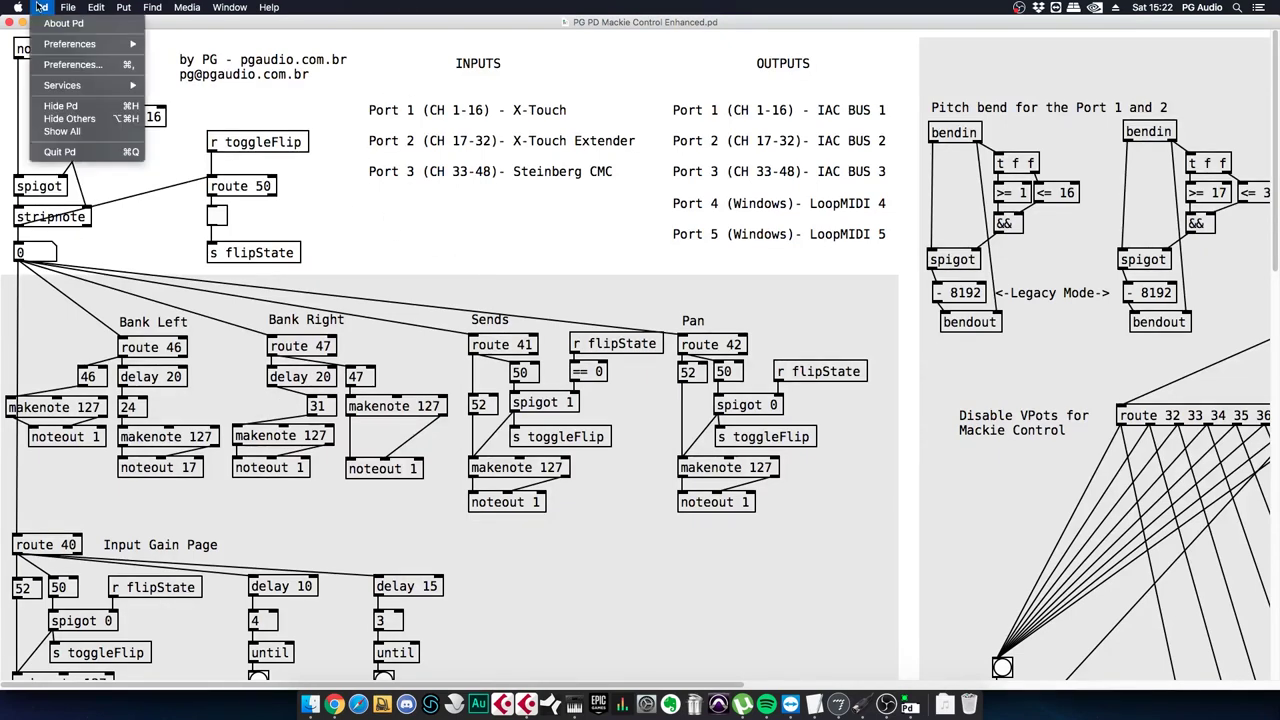
{"action": "mouse_move", "coordinate": [47, 44]}
{"action": "left_click", "coordinate": [240, 83]}
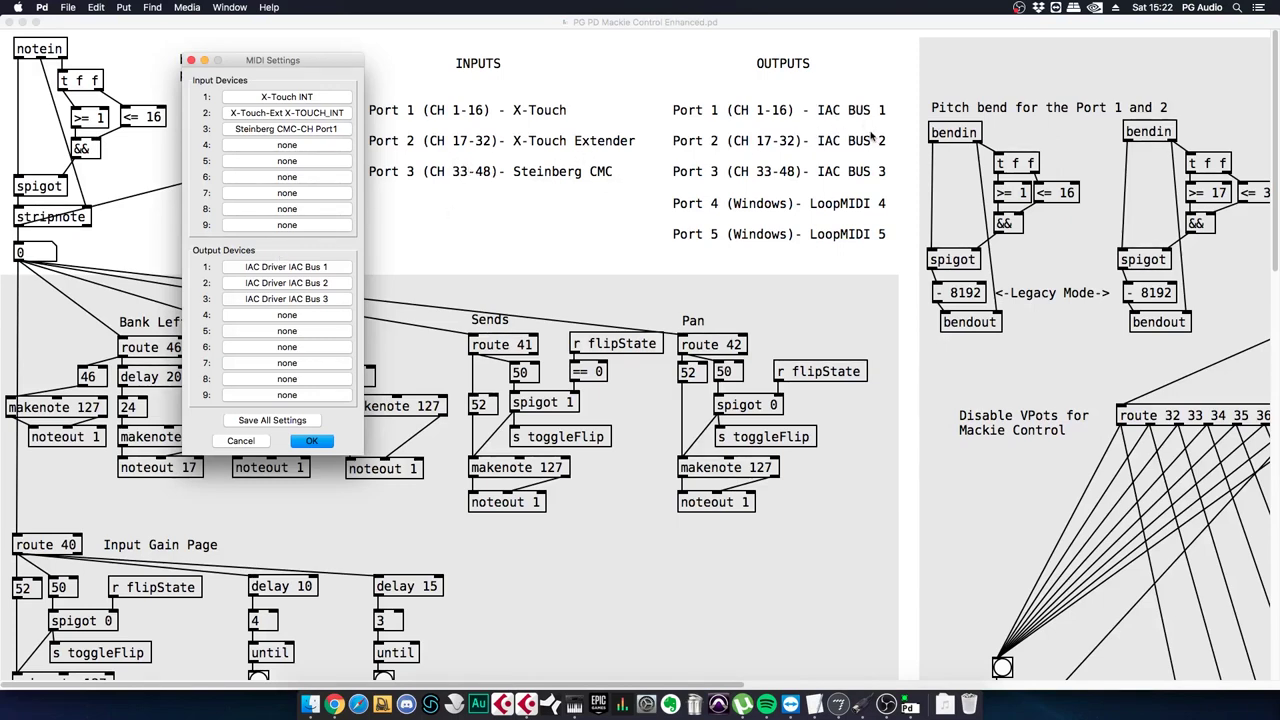
{"action": "left_click", "coordinate": [309, 441]}
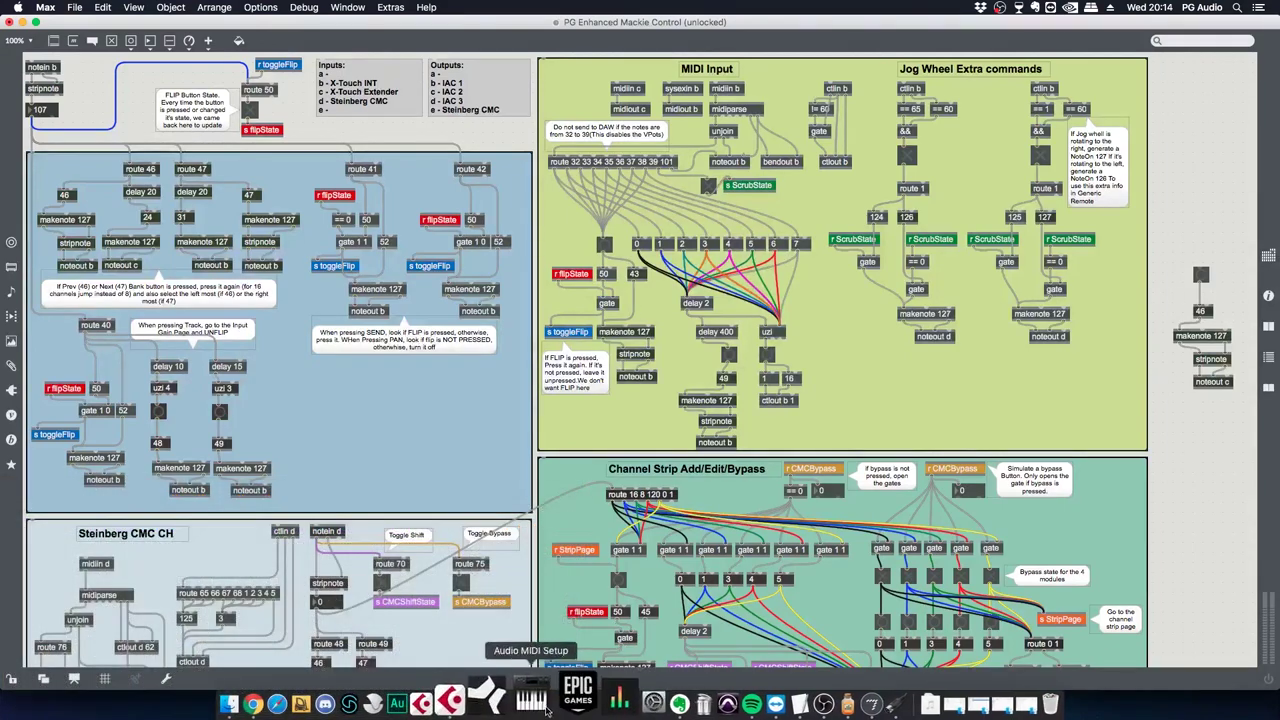
In Audio MIDI Setup, show the MIDI Studio, check the IAC Driver's ports and return to the Max patch
{"action": "left_click", "coordinate": [545, 708]}
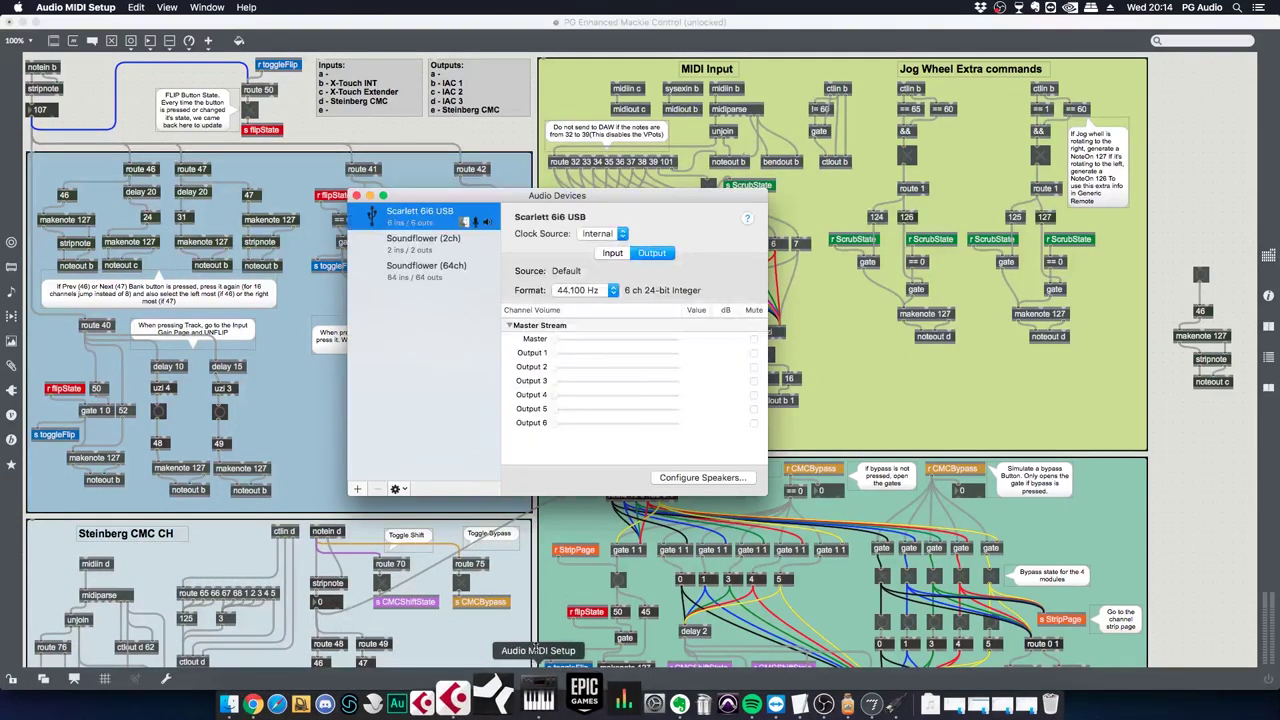
{"action": "left_click", "coordinate": [207, 8]}
{"action": "left_click", "coordinate": [260, 37]}
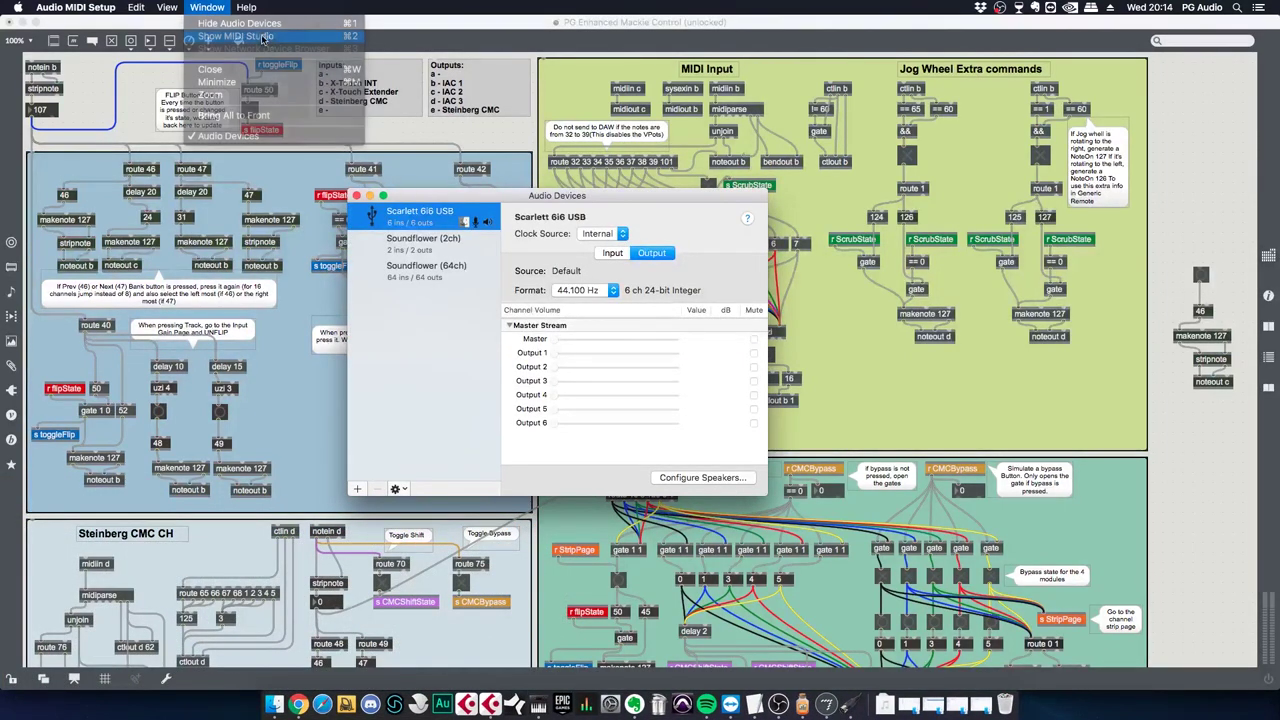
{"action": "double_click", "coordinate": [487, 425]}
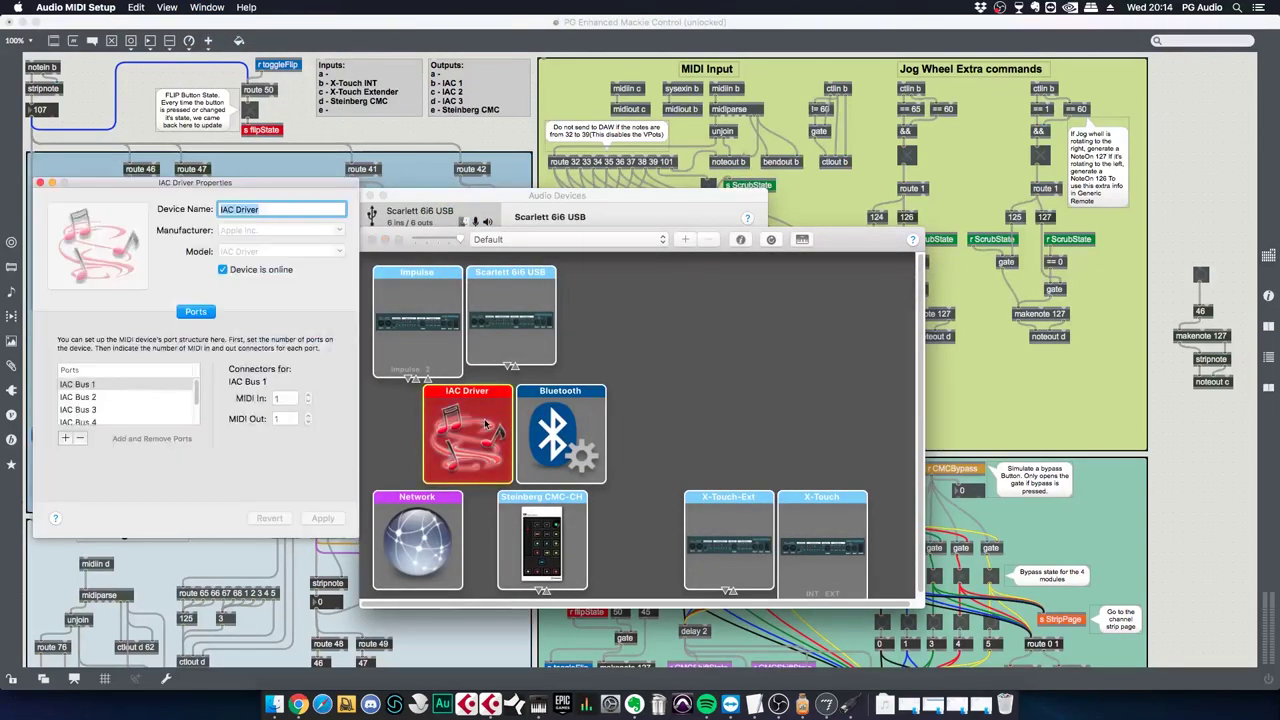
{"action": "left_click_drag", "start_coordinate": [253, 186], "coordinate": [277, 184]}
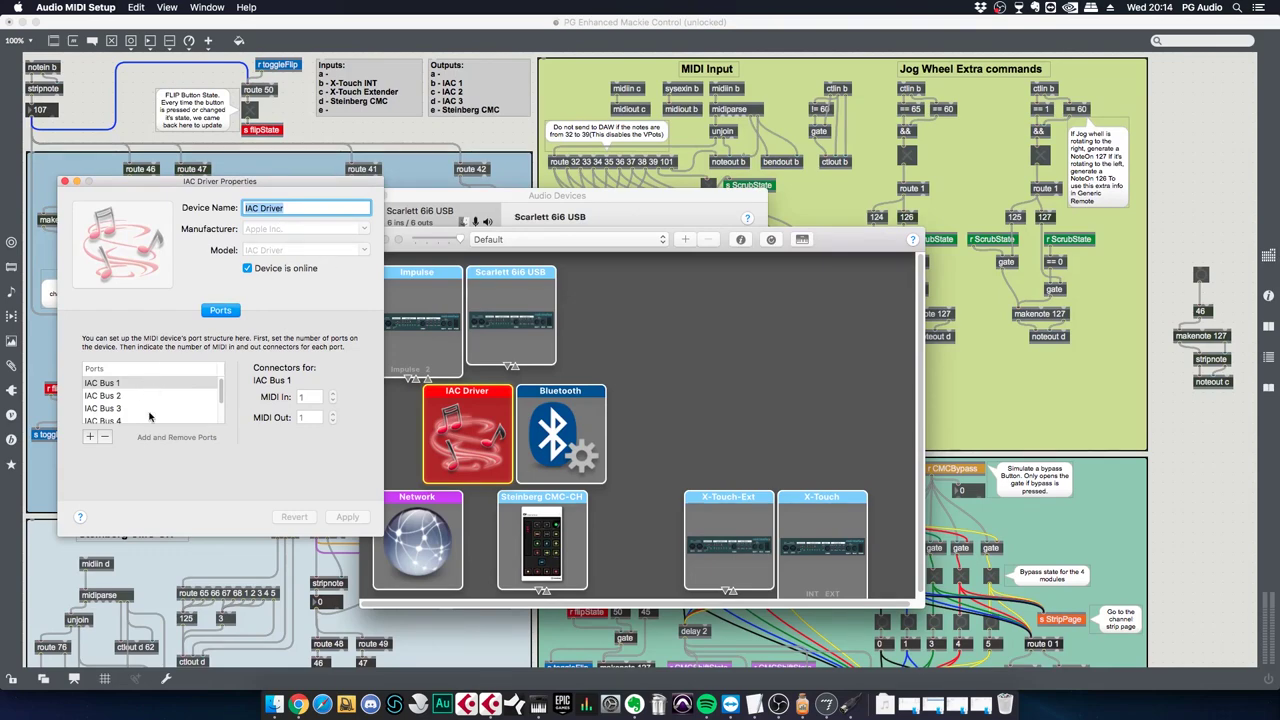
{"action": "left_click", "coordinate": [65, 181]}
{"action": "left_click", "coordinate": [464, 138]}
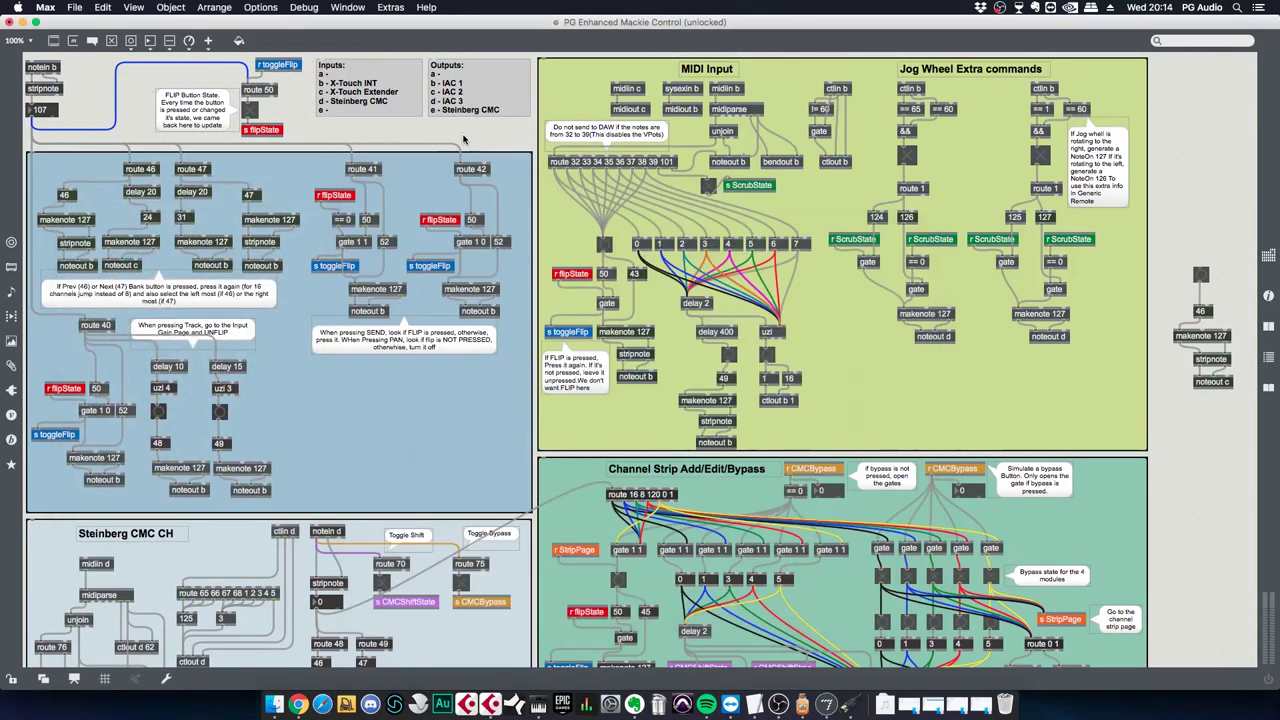
Switch to Cubase and, in Studio Setup, set the Mackie Control's MIDI input to IAC Driver IAC Bus 1
{"action": "left_click", "coordinate": [490, 704]}
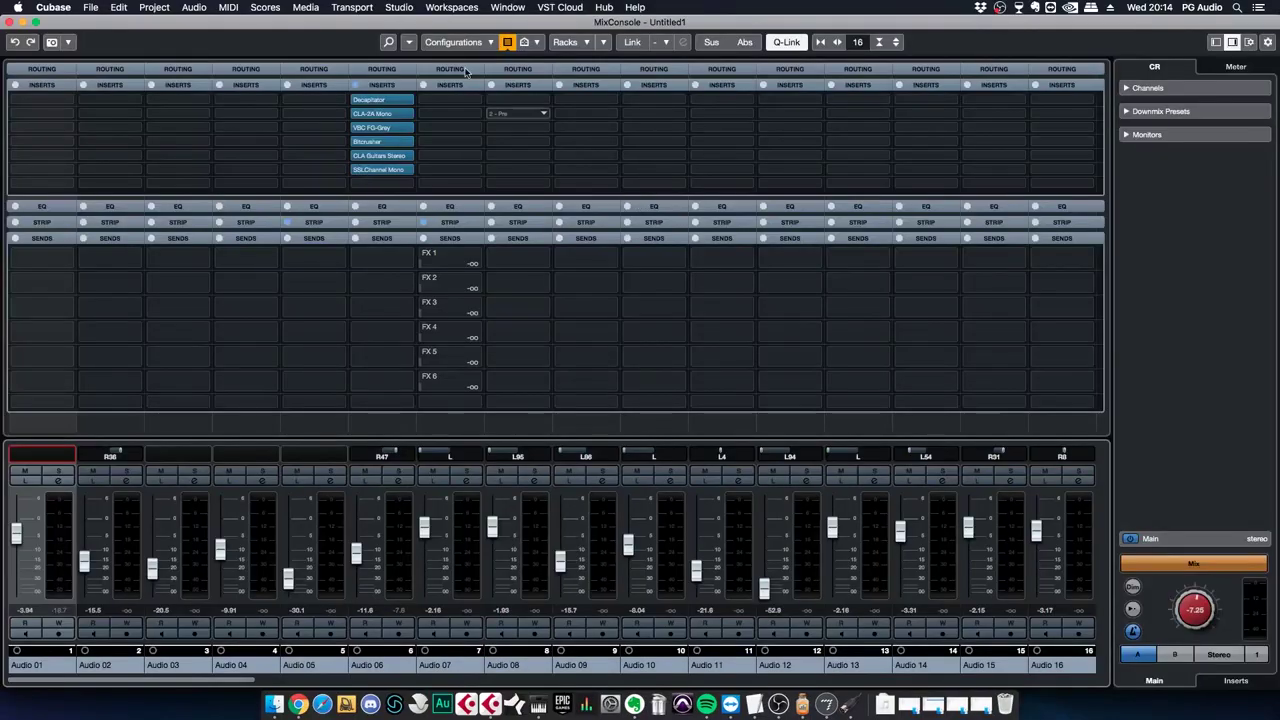
{"action": "left_click", "coordinate": [398, 7]}
{"action": "left_click", "coordinate": [515, 230]}
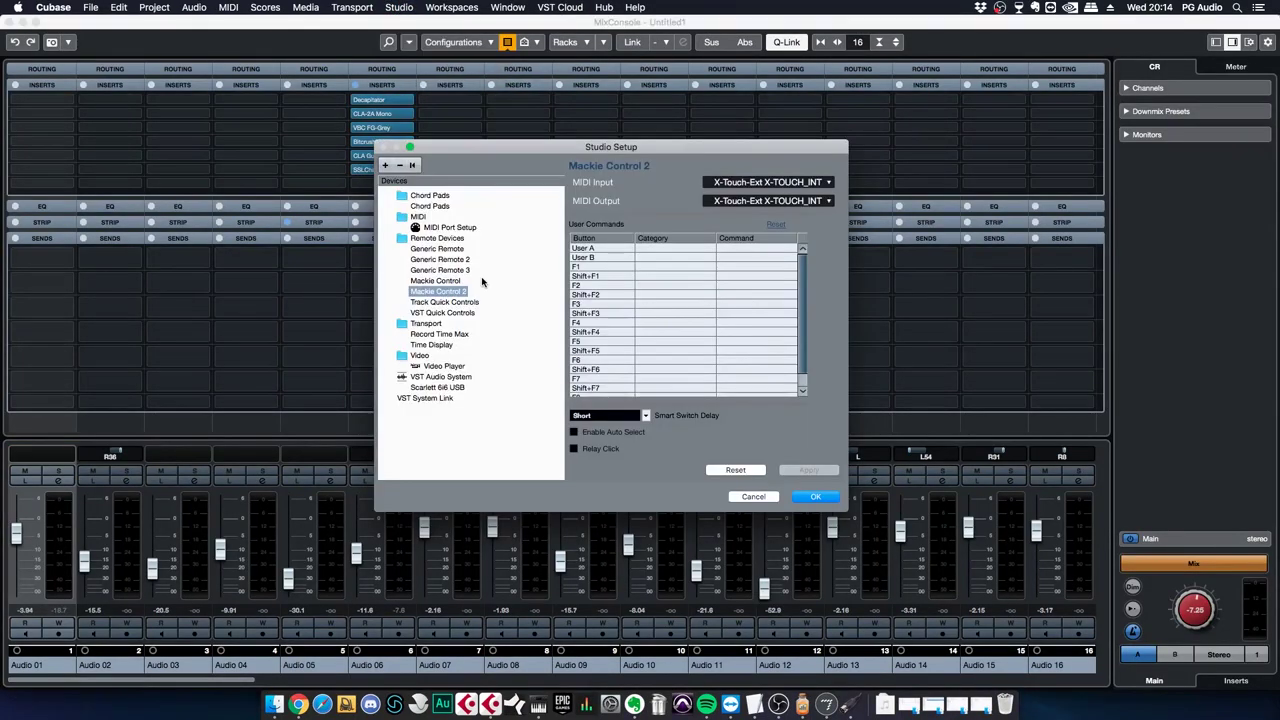
{"action": "left_click", "coordinate": [445, 281]}
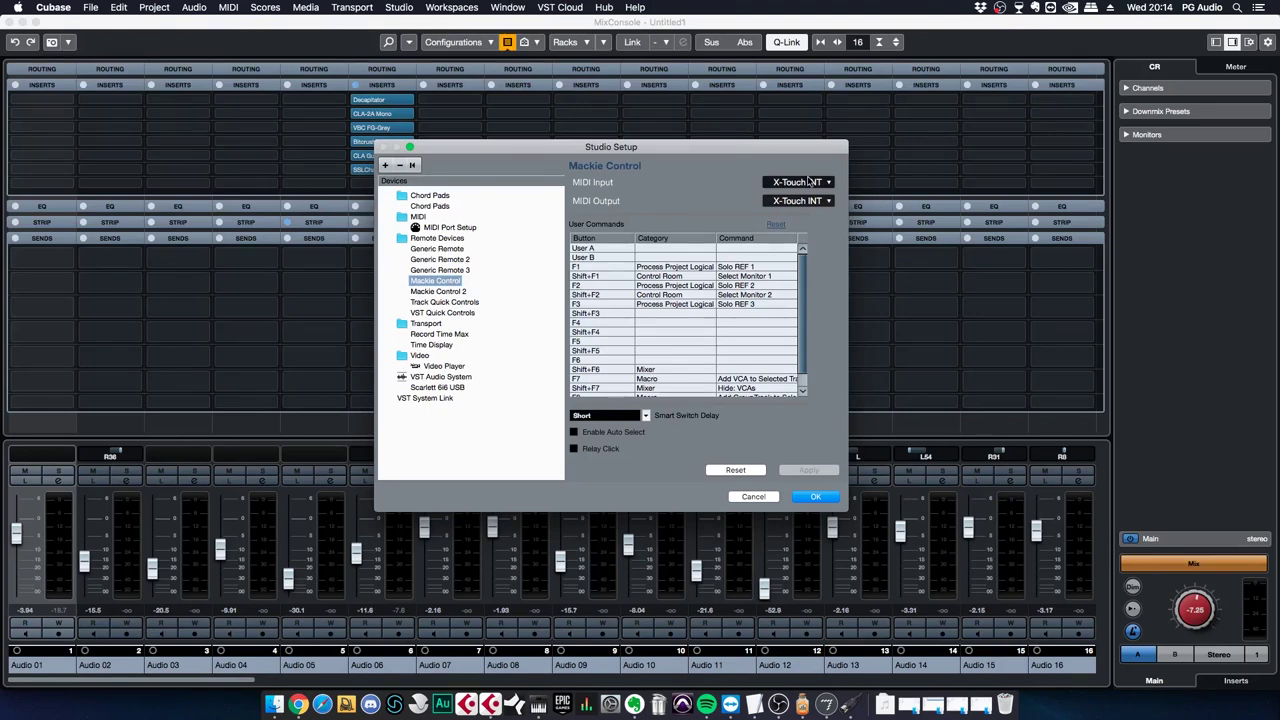
{"action": "left_click", "coordinate": [808, 181]}
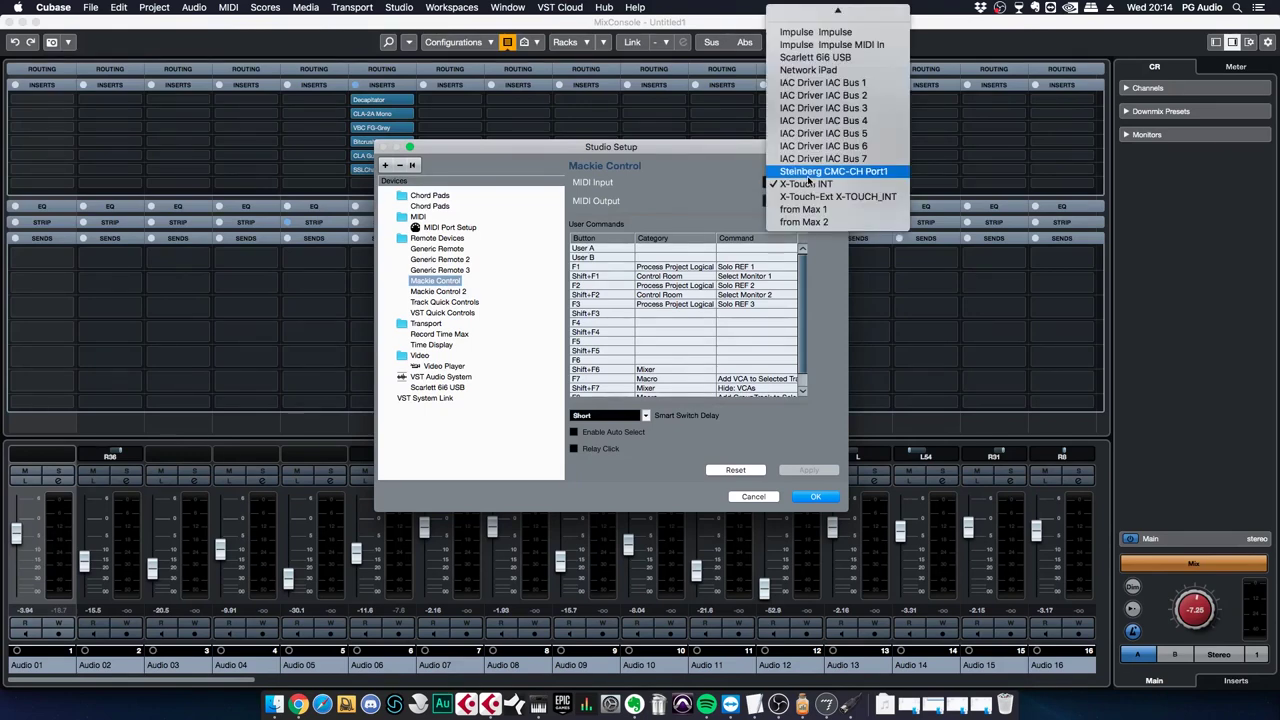
{"action": "left_click", "coordinate": [870, 87]}
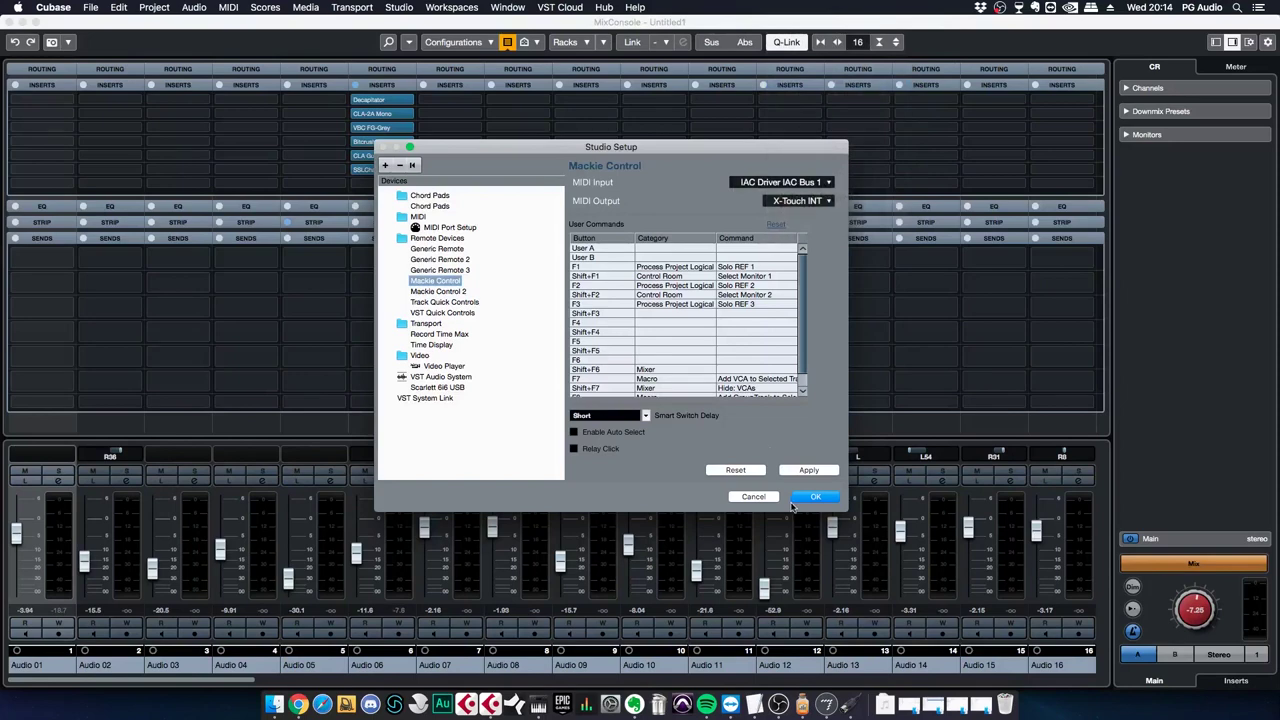
Set the MIDI input of Mackie Control 2 to IAC Driver IAC Bus 2
{"action": "left_click", "coordinate": [460, 292]}
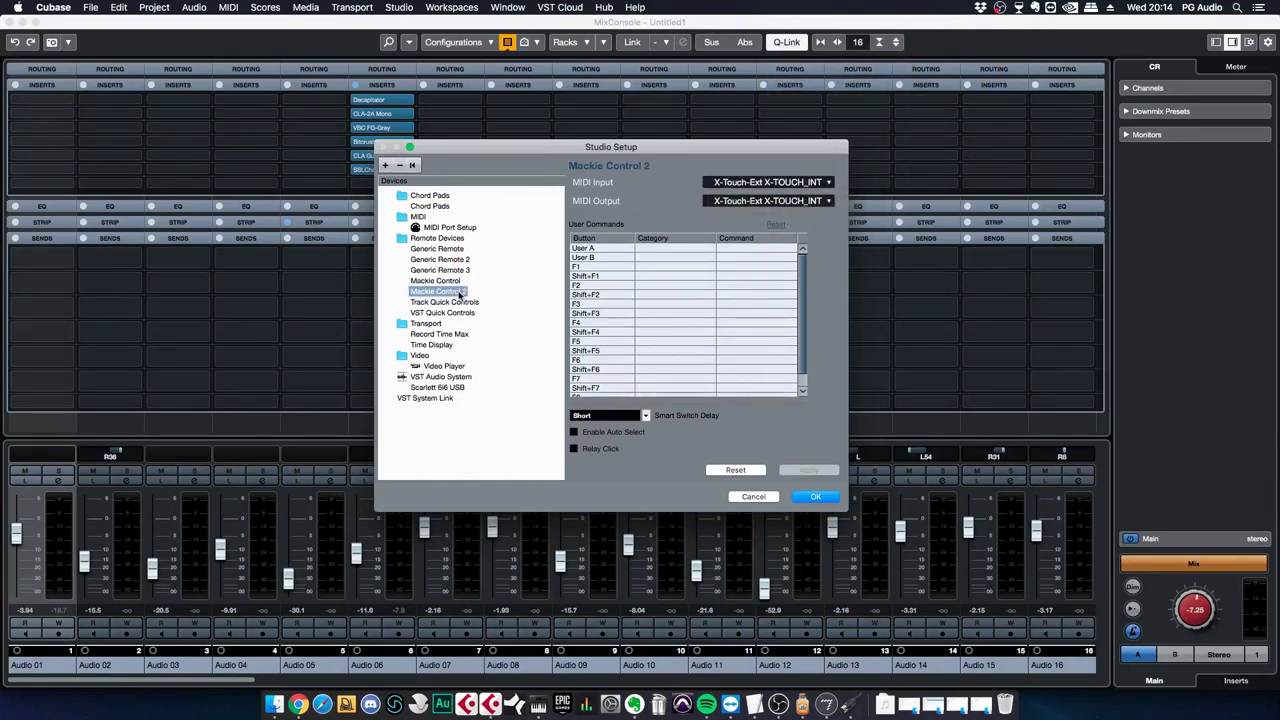
{"action": "left_click", "coordinate": [798, 184]}
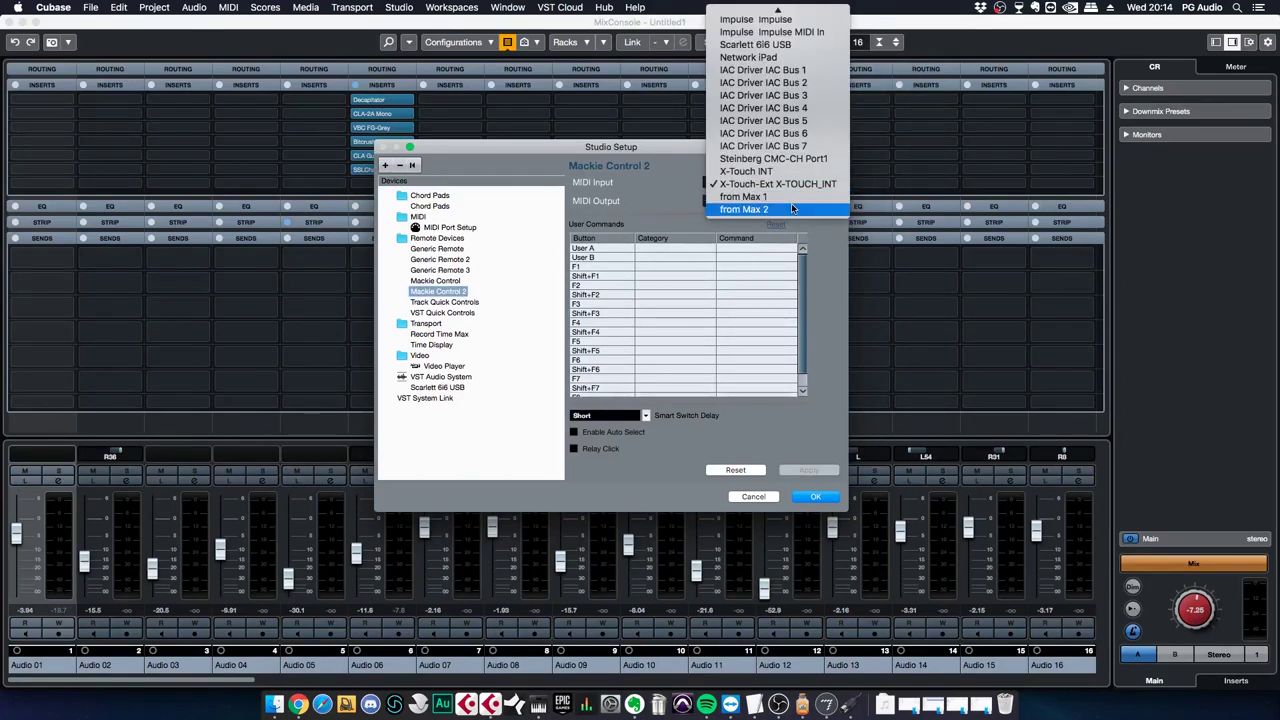
{"action": "left_click", "coordinate": [803, 86]}
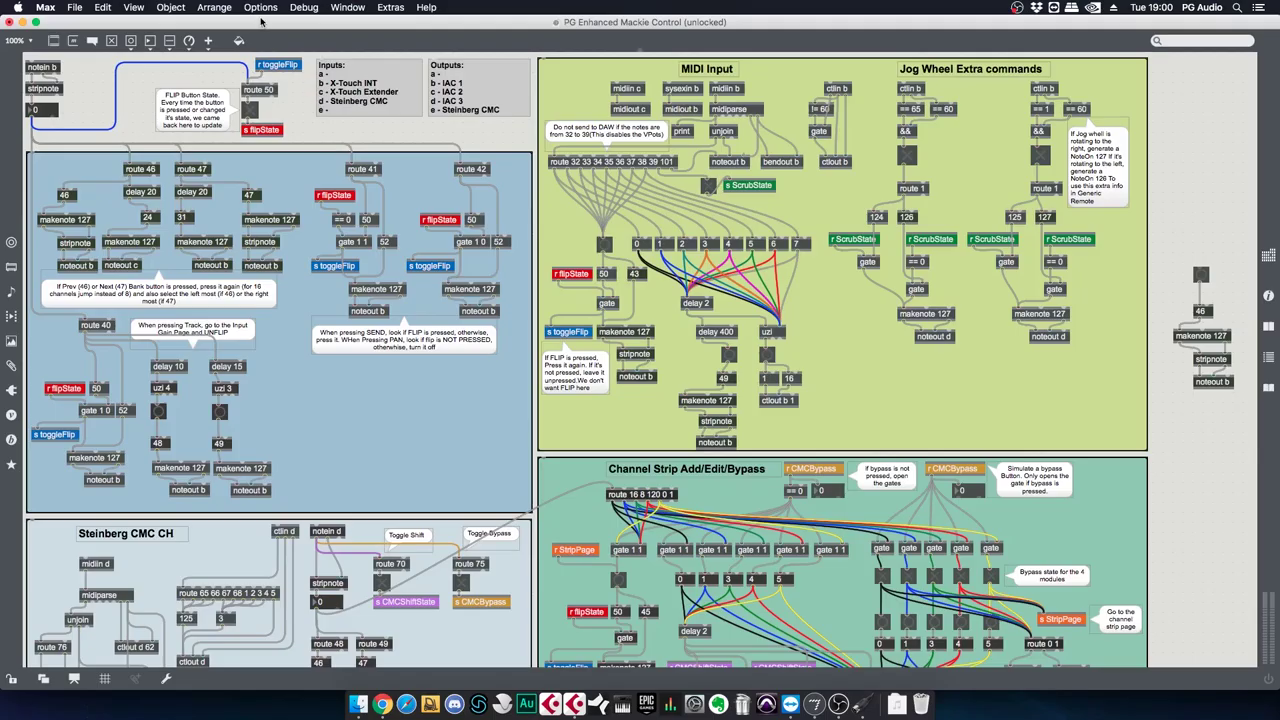
Review the port letters assigned to the input and output devices in Max's MIDI Setup, then close it
{"action": "left_click", "coordinate": [260, 8]}
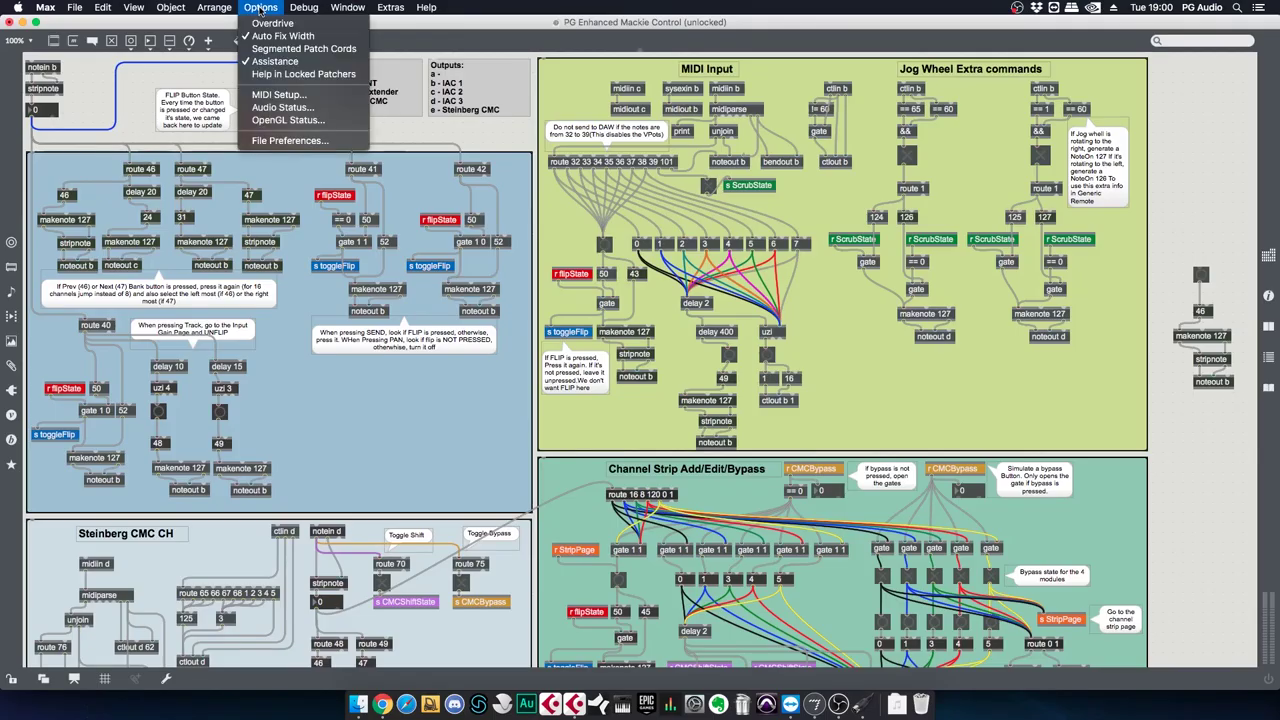
{"action": "left_click", "coordinate": [323, 96]}
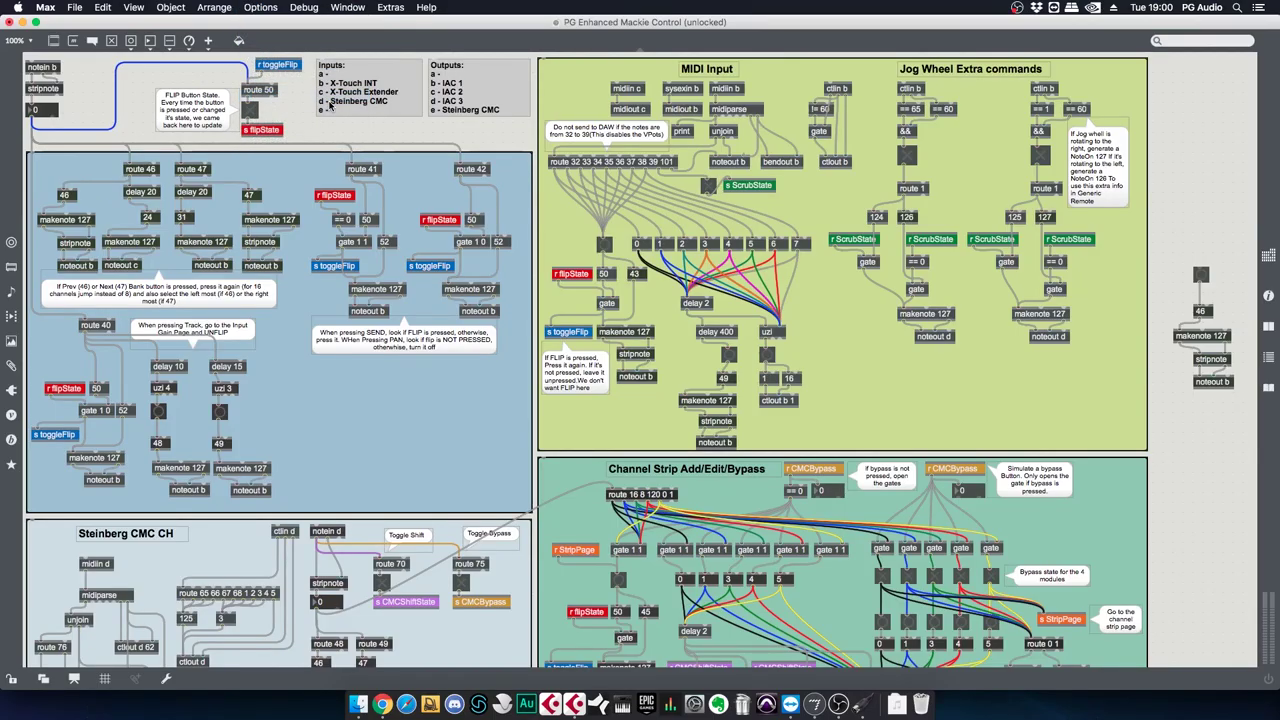
{"action": "scroll", "coordinate": [462, 127], "scroll_direction": "down", "scroll_amount": 5}
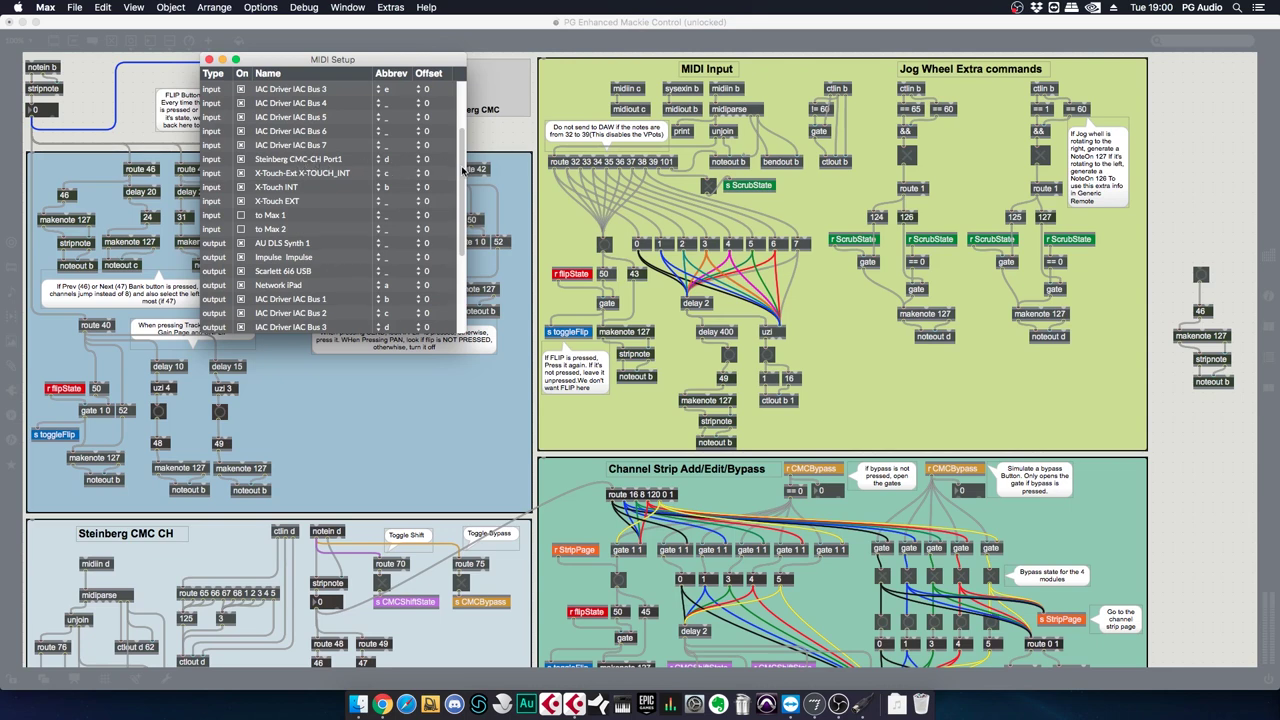
{"action": "left_click_drag", "start_coordinate": [462, 170], "coordinate": [460, 238]}
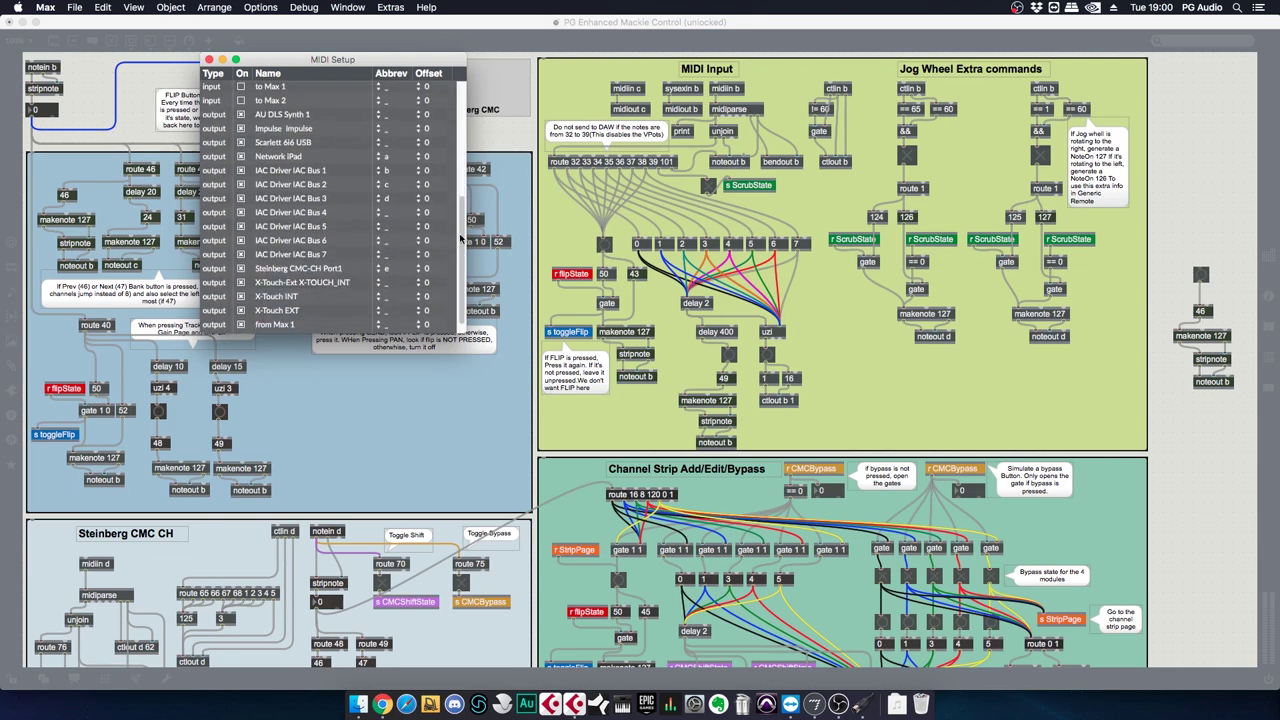
{"action": "left_click", "coordinate": [383, 197]}
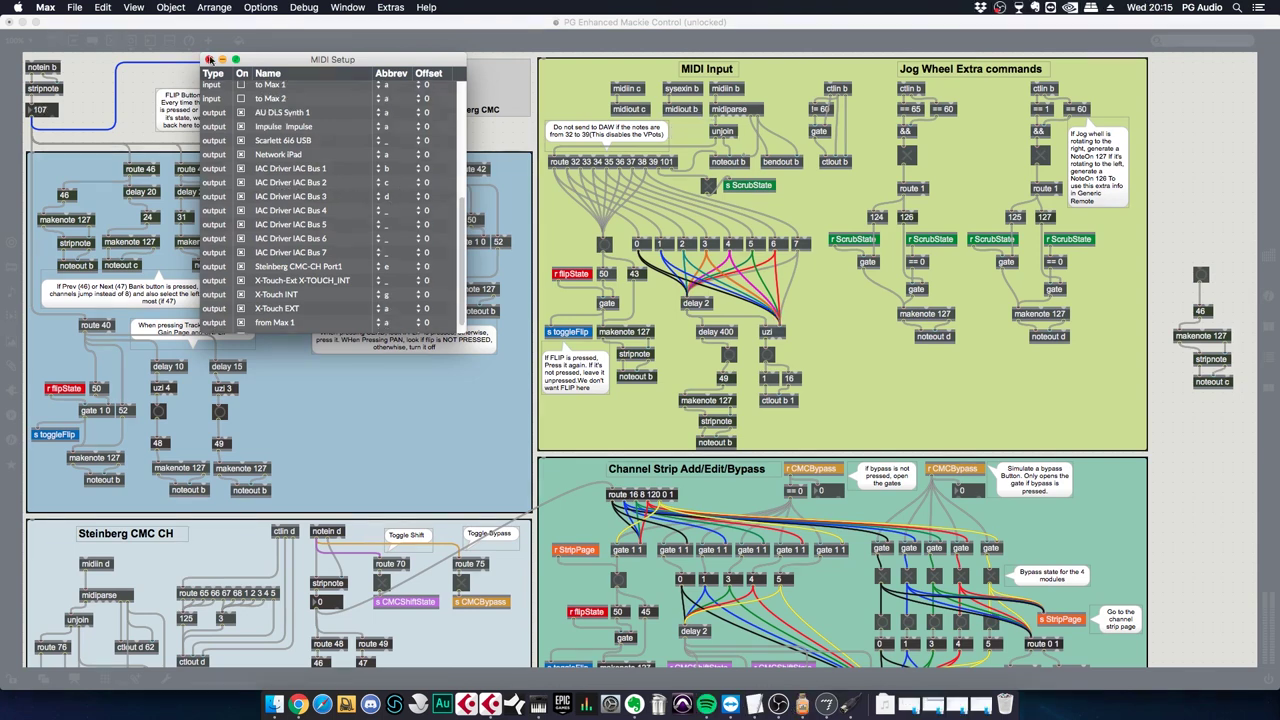
{"action": "left_click", "coordinate": [209, 59]}
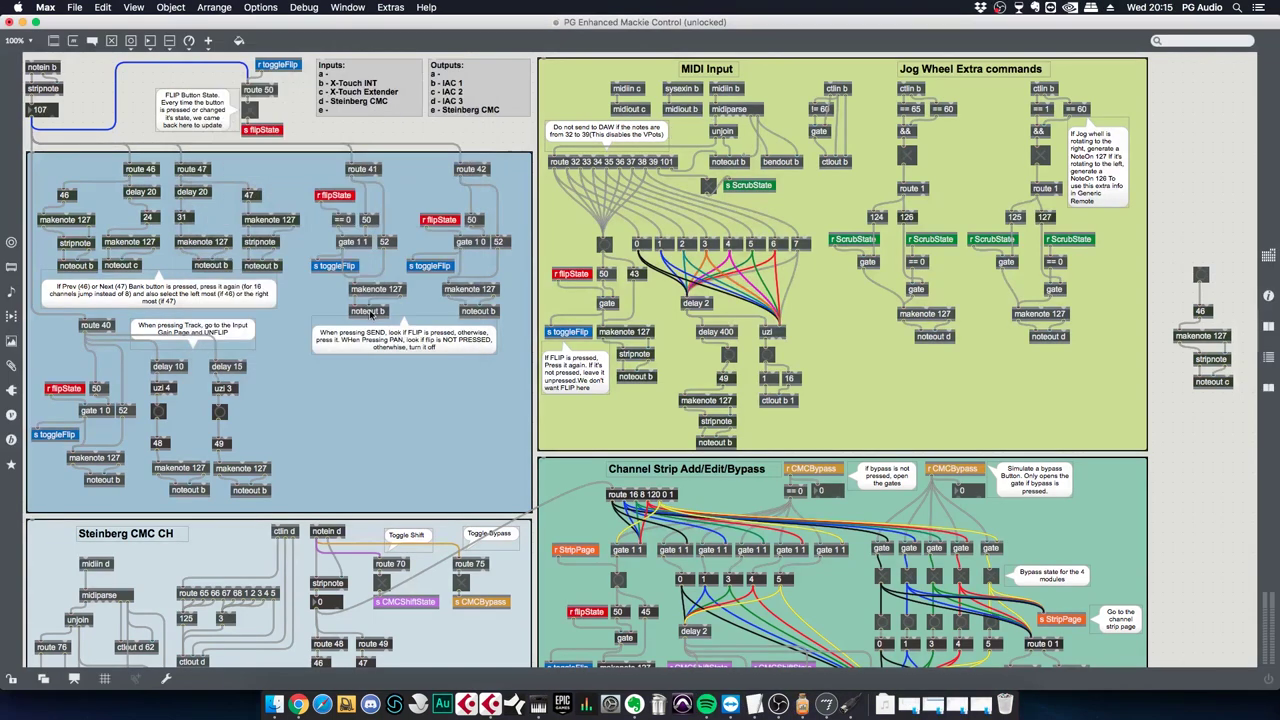
Examine the Prev/Next bank-button routing in the Max patch at 125% zoom, including the noteout c object under route 46
{"action": "left_click", "coordinate": [372, 352]}
{"action": "key", "text": "super+equal"}
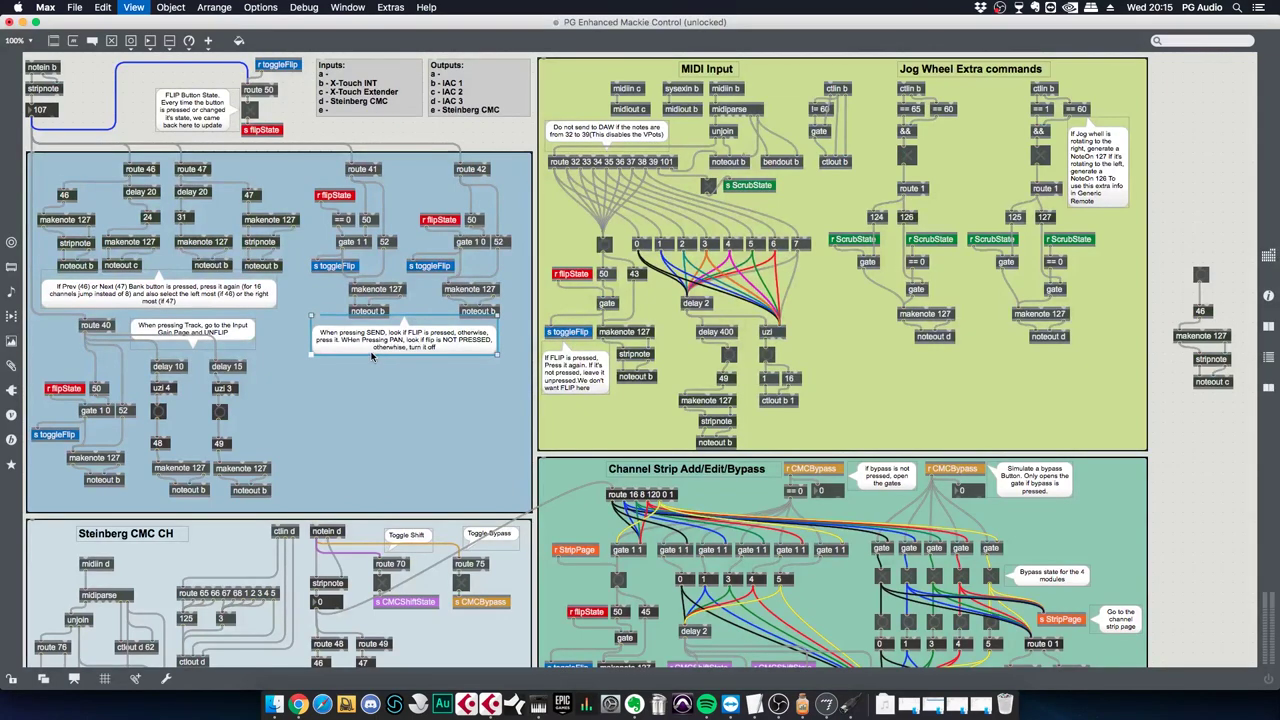
{"action": "left_click", "coordinate": [478, 425]}
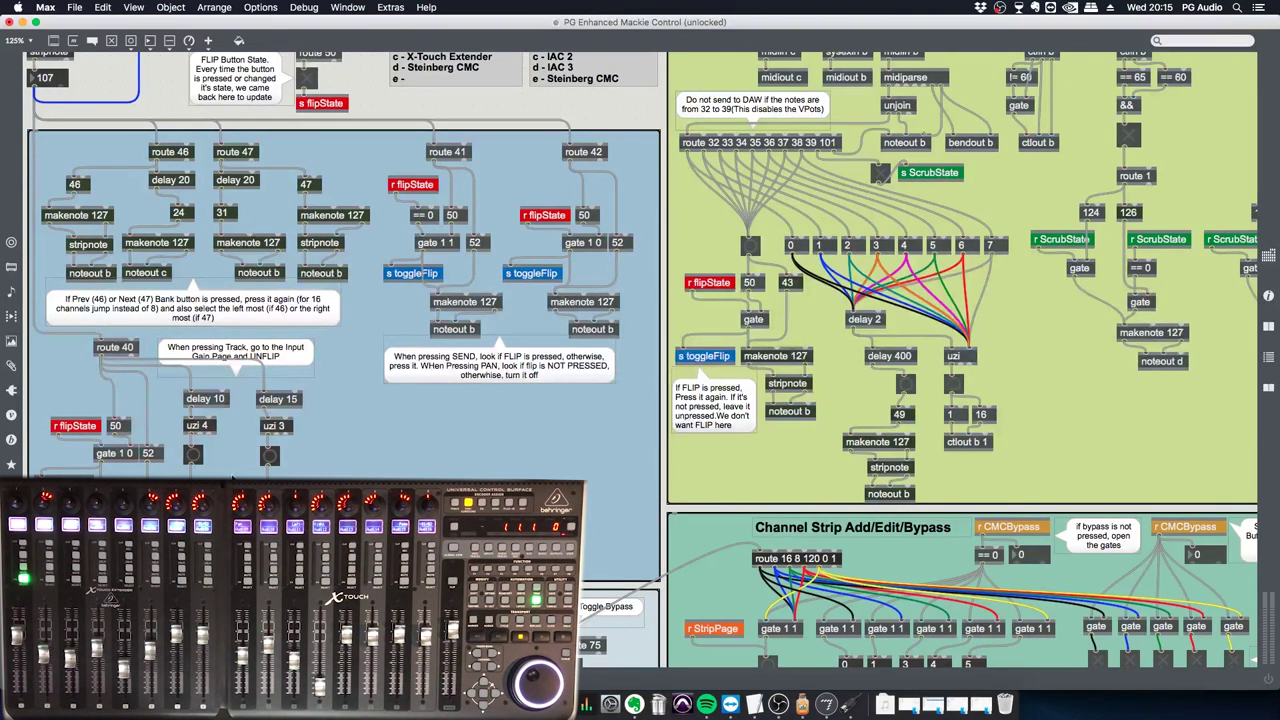
{"action": "left_click", "coordinate": [158, 278]}
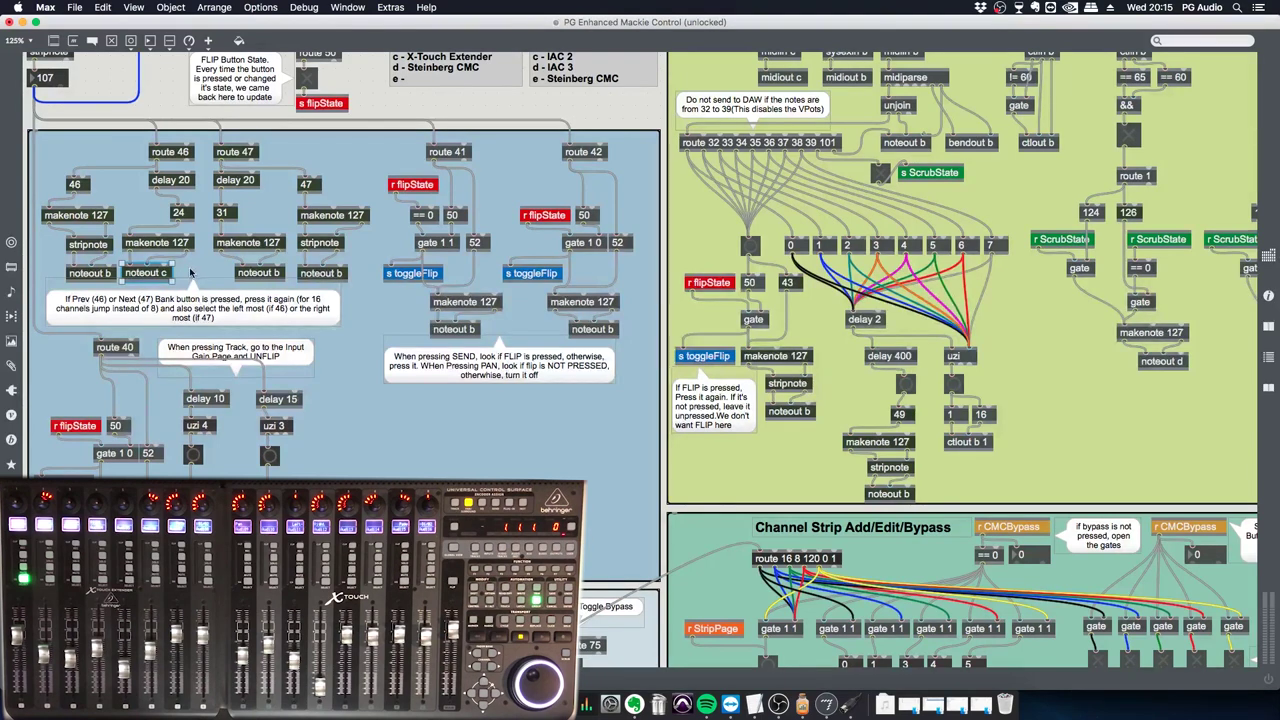
{"action": "left_click", "coordinate": [200, 270]}
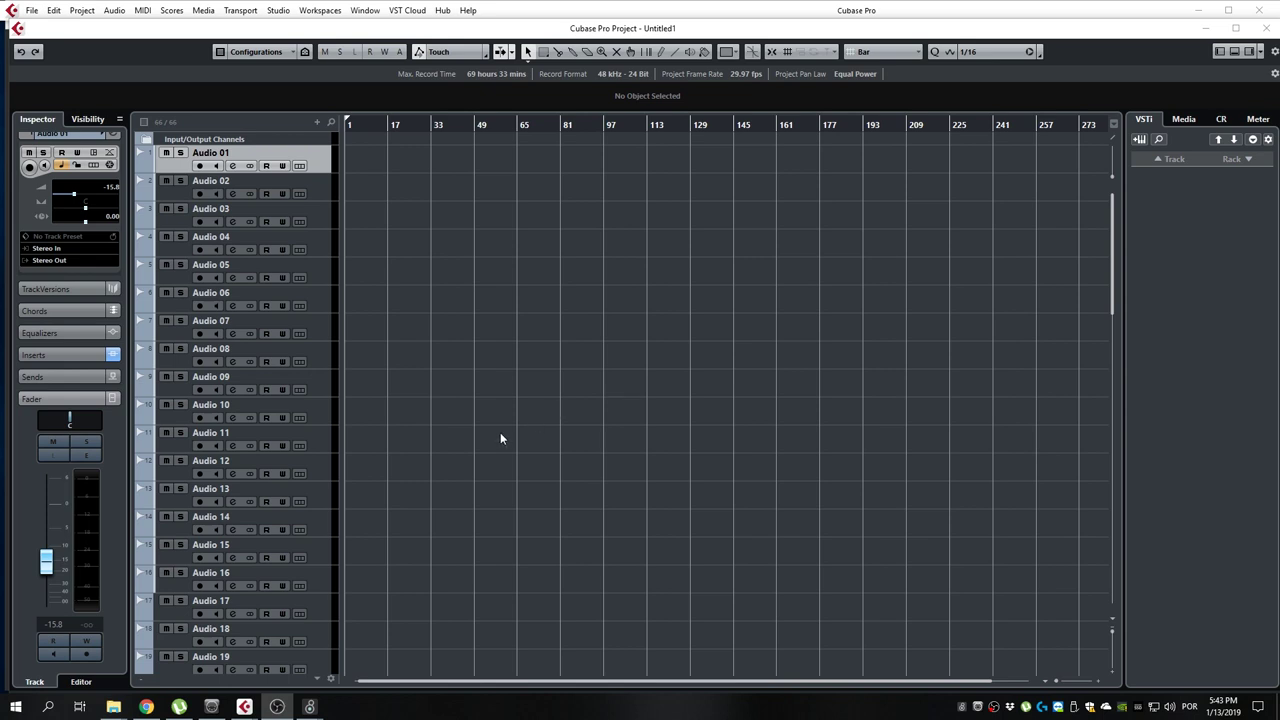
Switch to loopMIDI and review the list of loopback ports for the Mackie Control and the XTouch and XTender controllers
{"action": "left_click", "coordinate": [212, 696]}
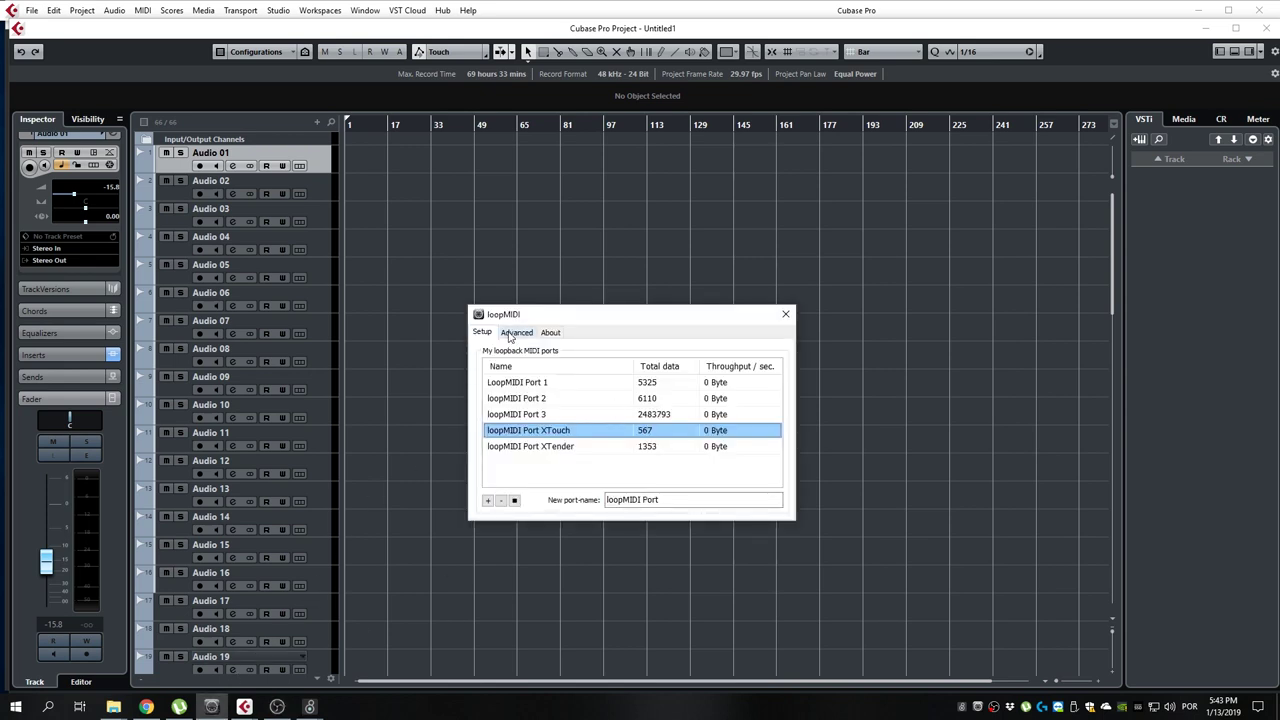
{"action": "left_click", "coordinate": [556, 390]}
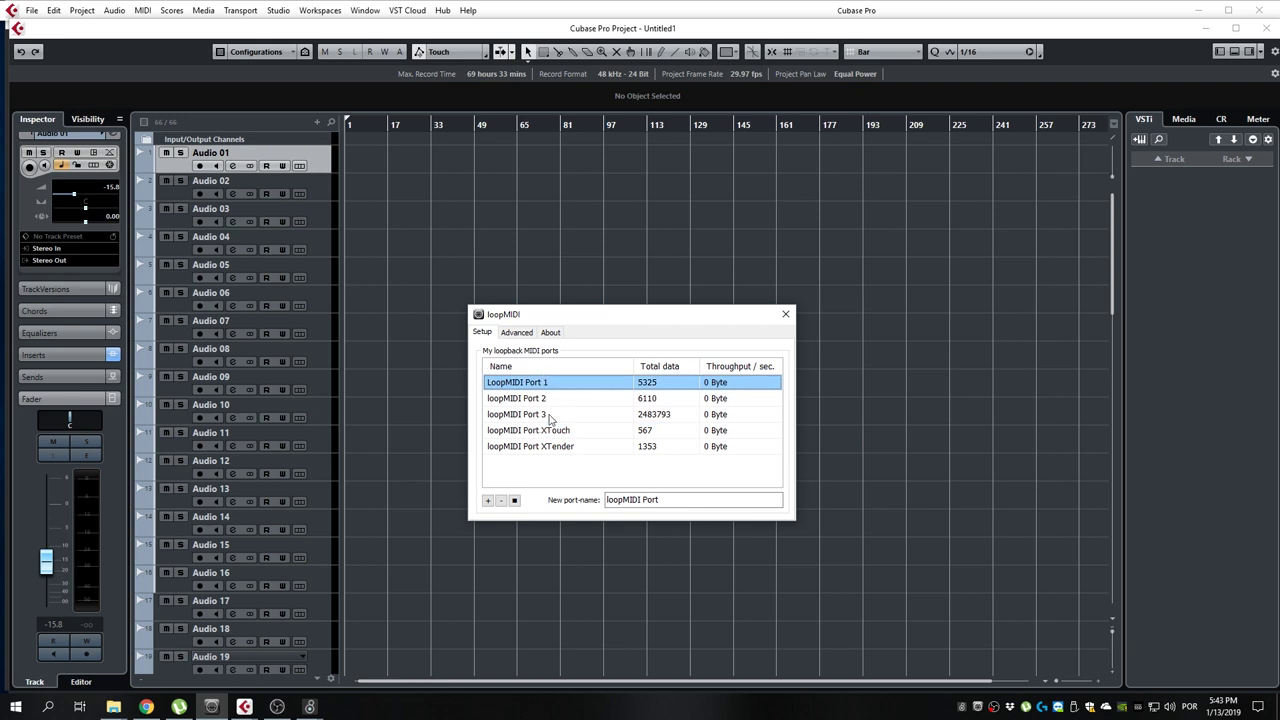
{"action": "left_click", "coordinate": [550, 416]}
{"action": "left_click", "coordinate": [558, 434]}
{"action": "left_click_drag", "start_coordinate": [616, 322], "coordinate": [635, 314]}
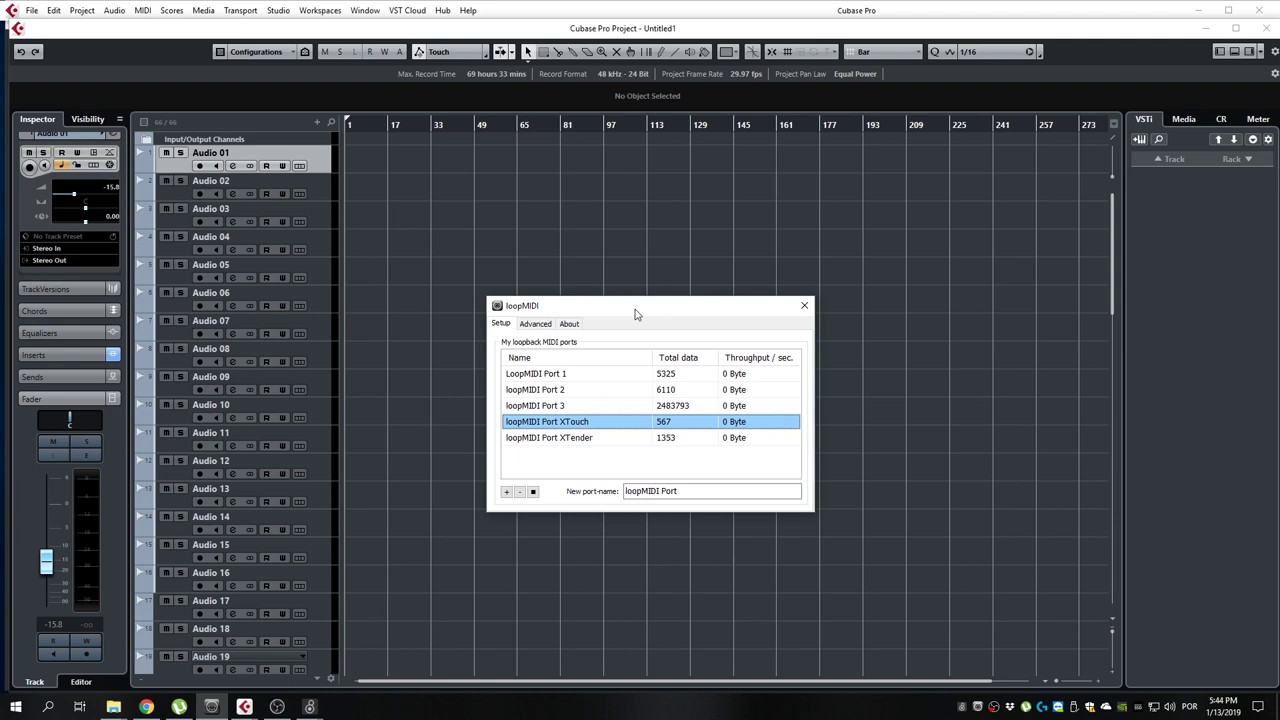
{"action": "left_click", "coordinate": [628, 237]}
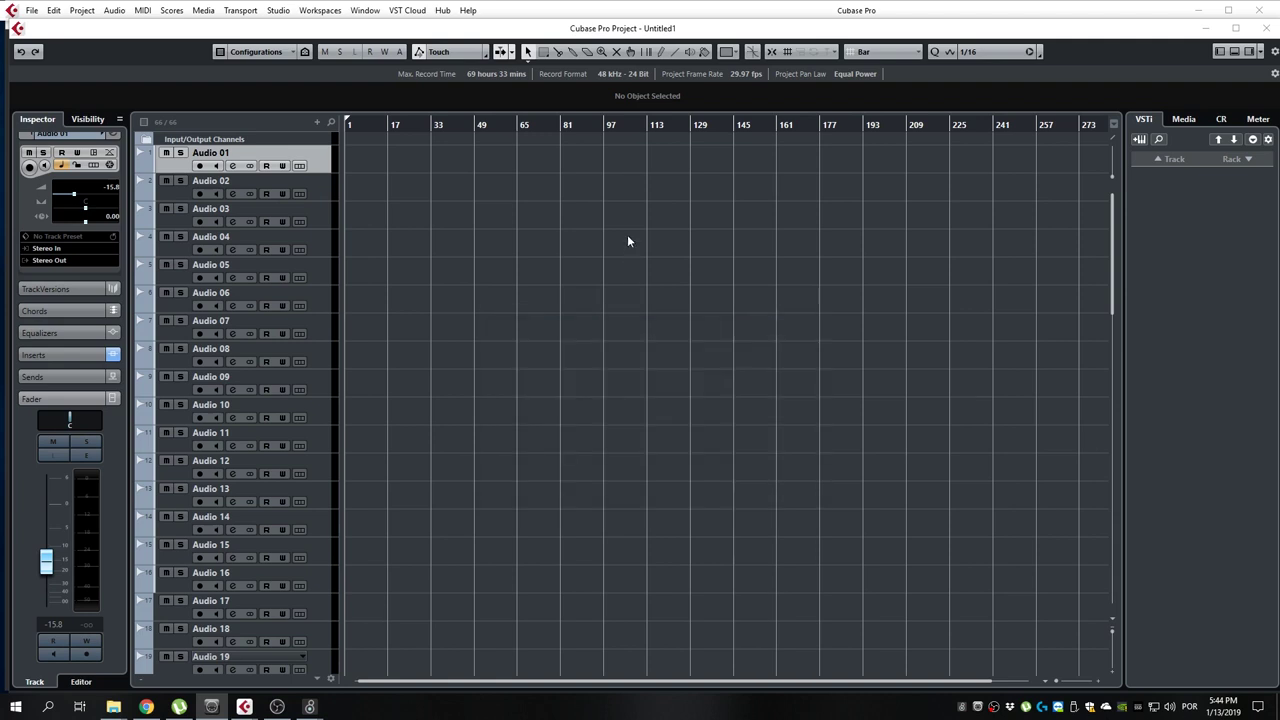
Check the MIDI input and output ports of Generic Remote 2 in Cubase's Studio Setup
{"action": "left_click", "coordinate": [279, 10]}
{"action": "left_click", "coordinate": [430, 241]}
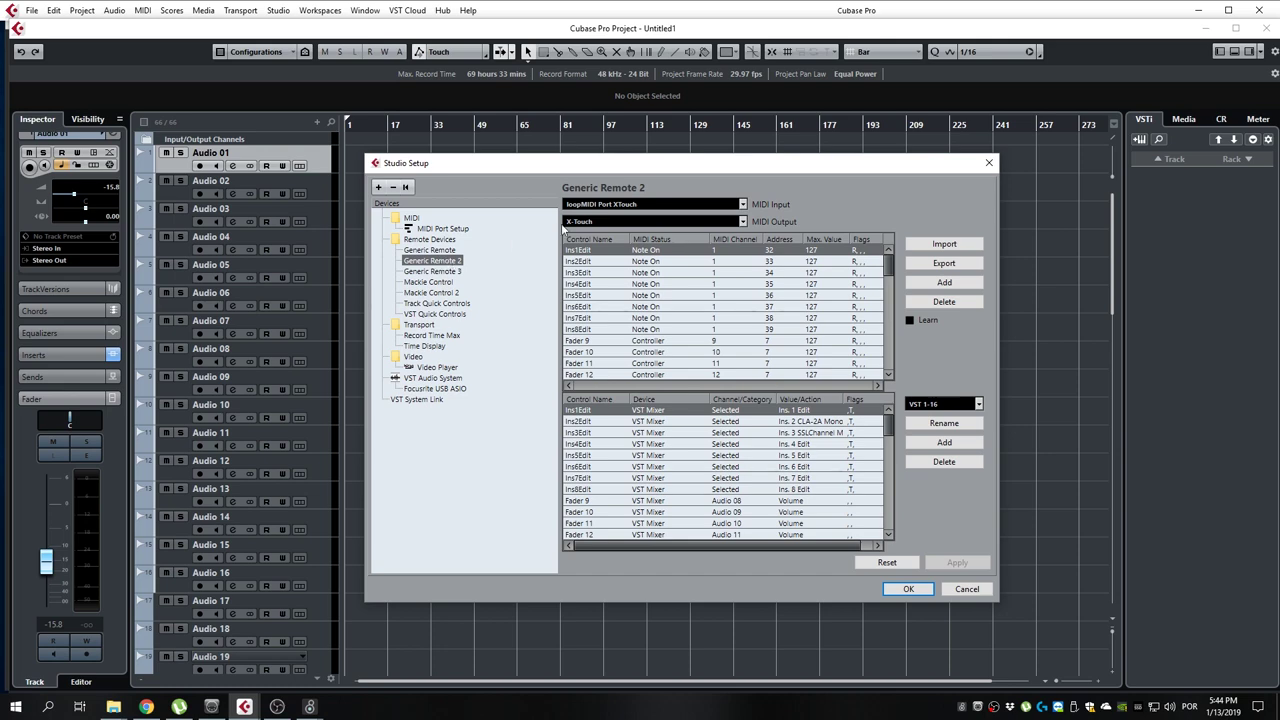
{"action": "left_click", "coordinate": [596, 208]}
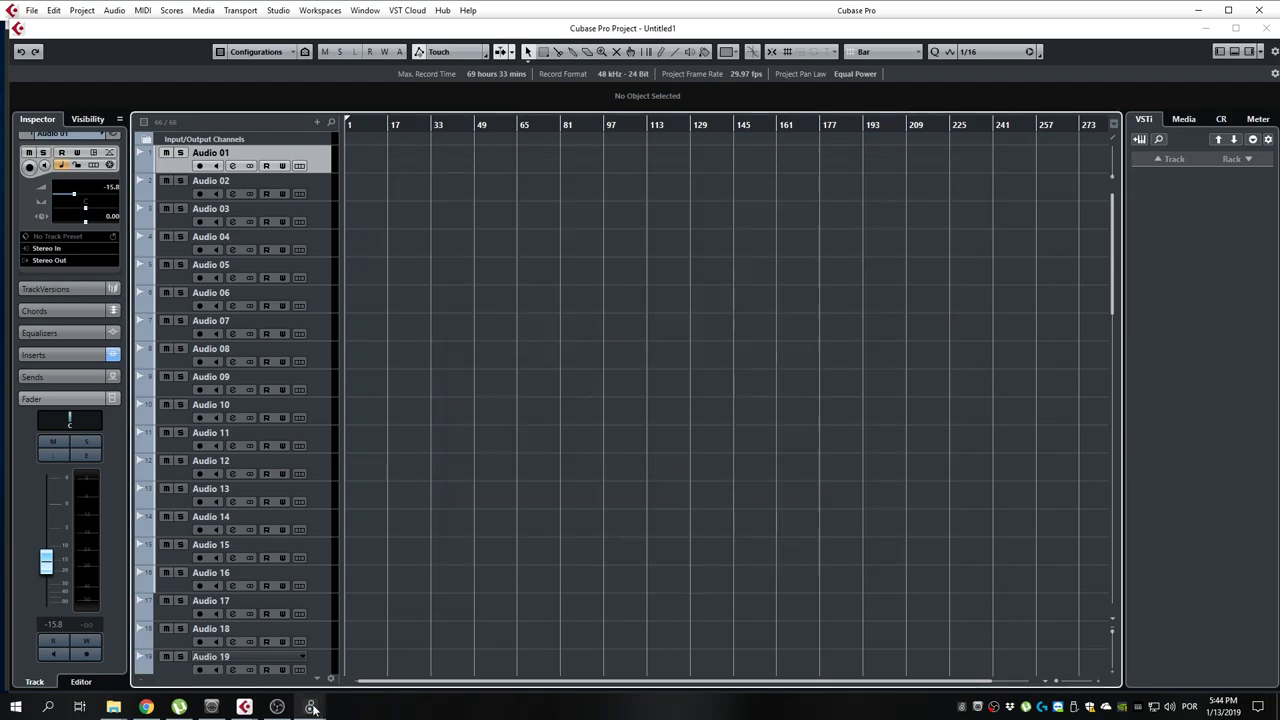
Switch to Max and examine the Windows workaround midiin and midiout objects and the port letters in MIDI Setup
{"action": "mouse_move", "coordinate": [310, 706]}
{"action": "left_click", "coordinate": [350, 645]}
{"action": "scroll", "coordinate": [210, 543], "scroll_direction": "down", "scroll_amount": 8}
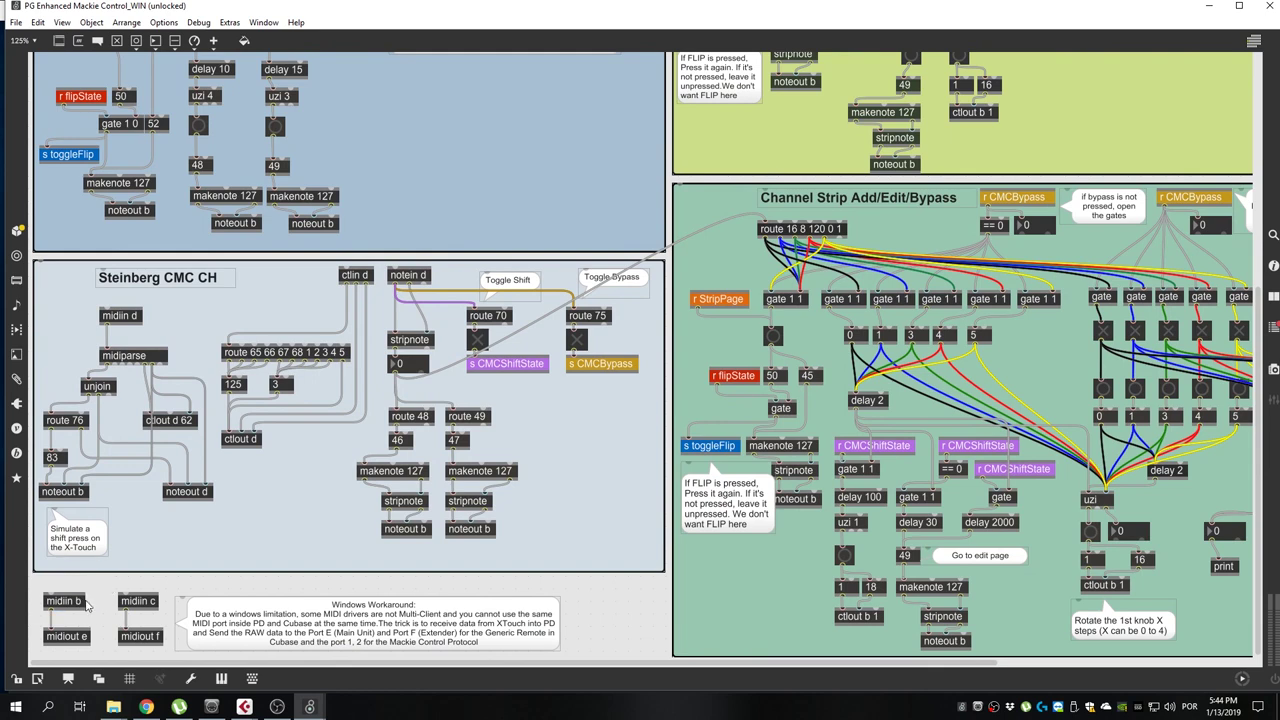
{"action": "left_click", "coordinate": [163, 22]}
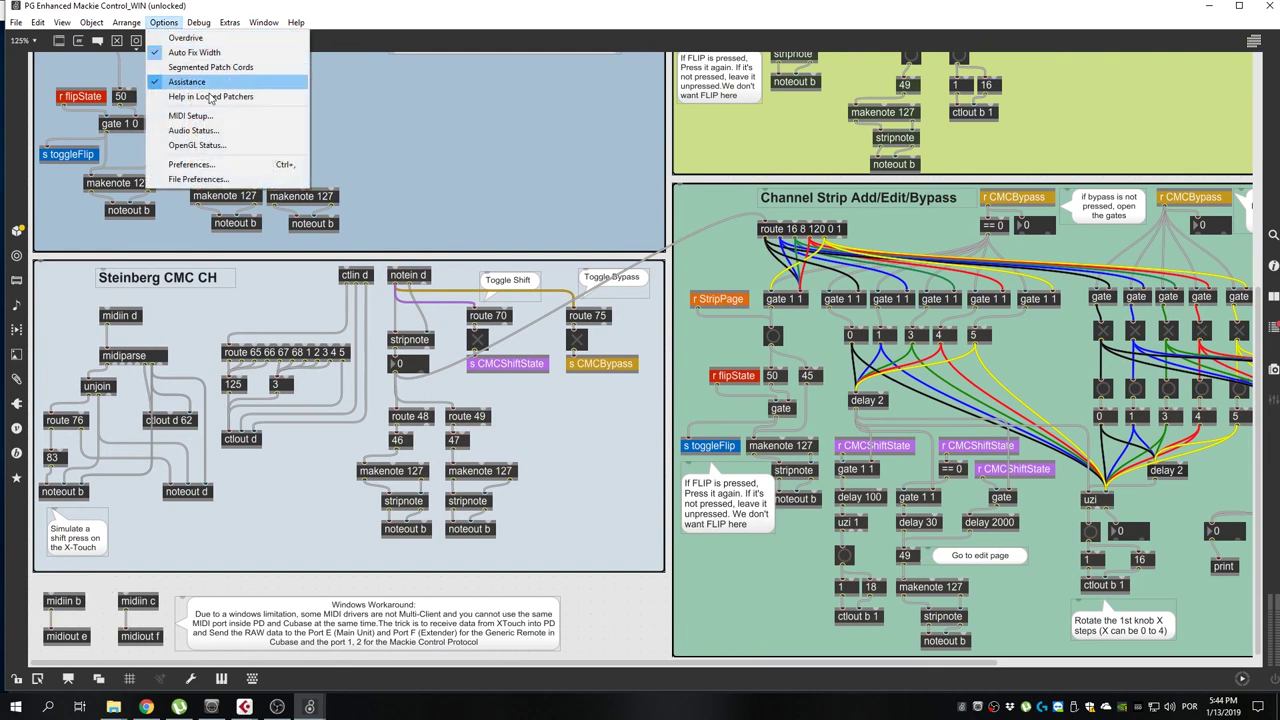
{"action": "left_click", "coordinate": [260, 120]}
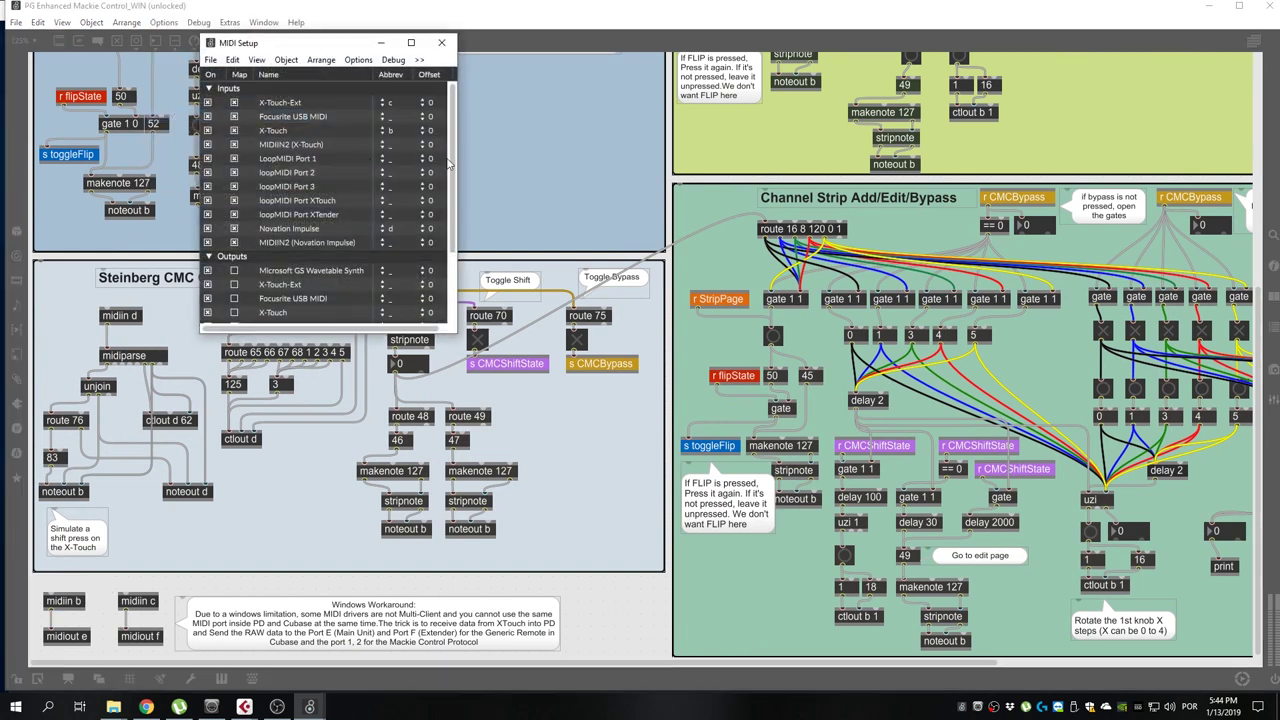
{"action": "scroll", "coordinate": [450, 163], "scroll_direction": "down", "scroll_amount": 3}
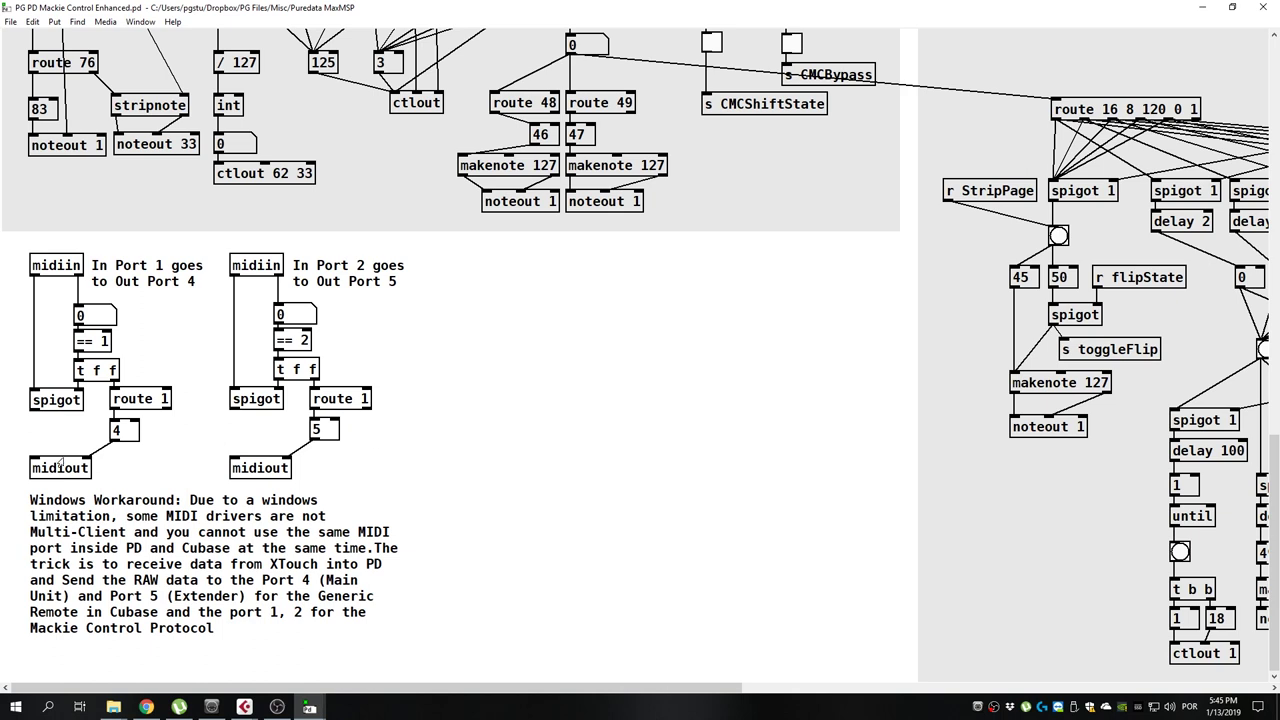
Turn on edit mode in the Pd patch and review the input and output devices in MIDI Settings
{"action": "key", "text": "ctrl+e"}
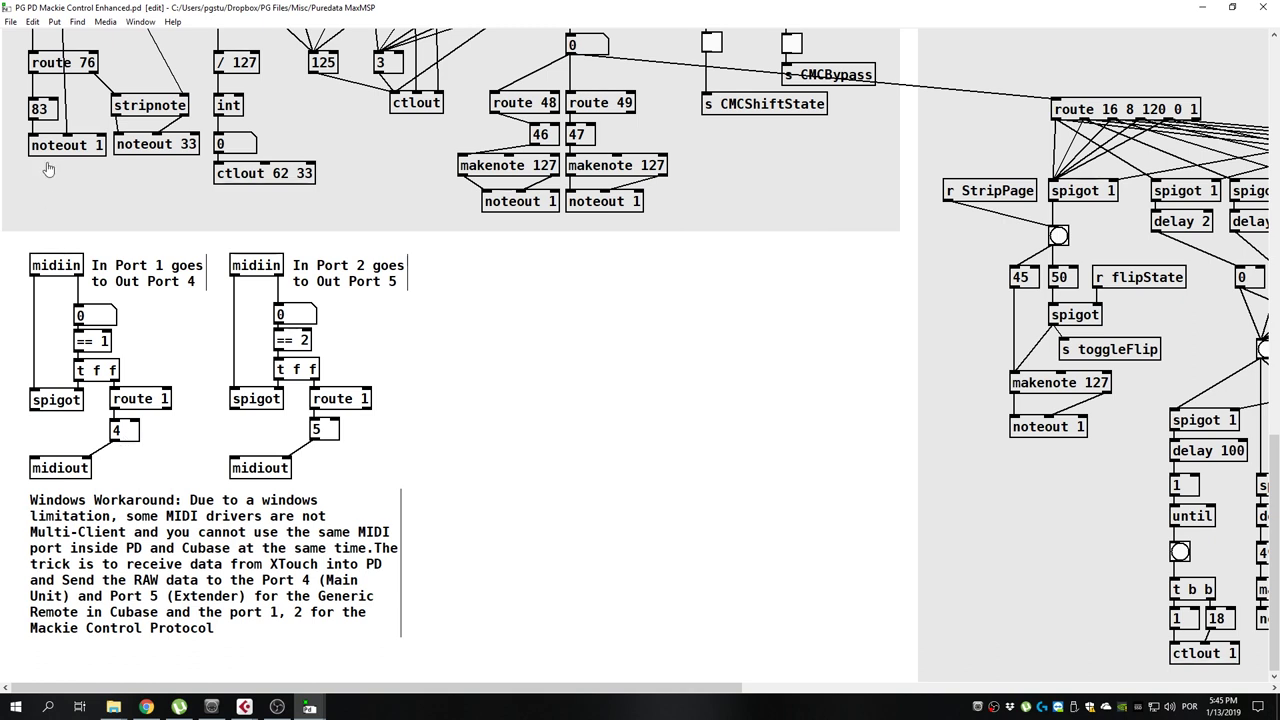
{"action": "left_click", "coordinate": [10, 21]}
{"action": "mouse_move", "coordinate": [60, 107]}
{"action": "left_click", "coordinate": [289, 146]}
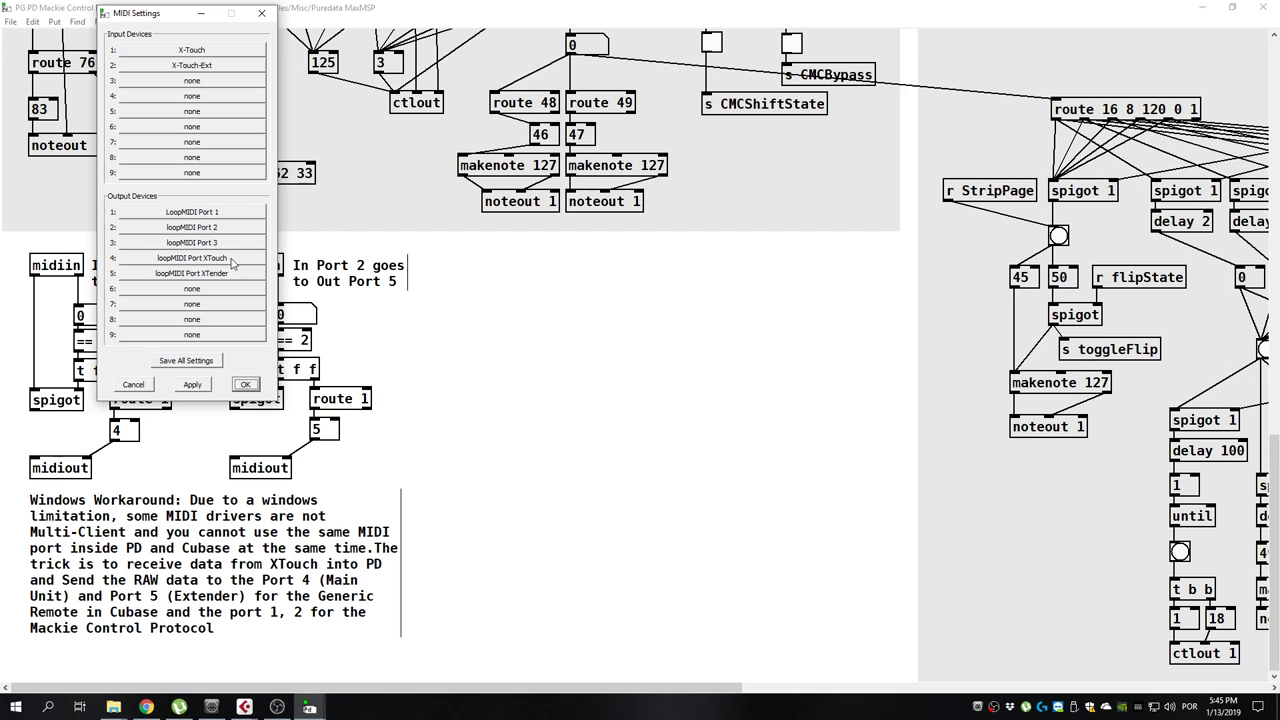
{"action": "left_click", "coordinate": [246, 384]}
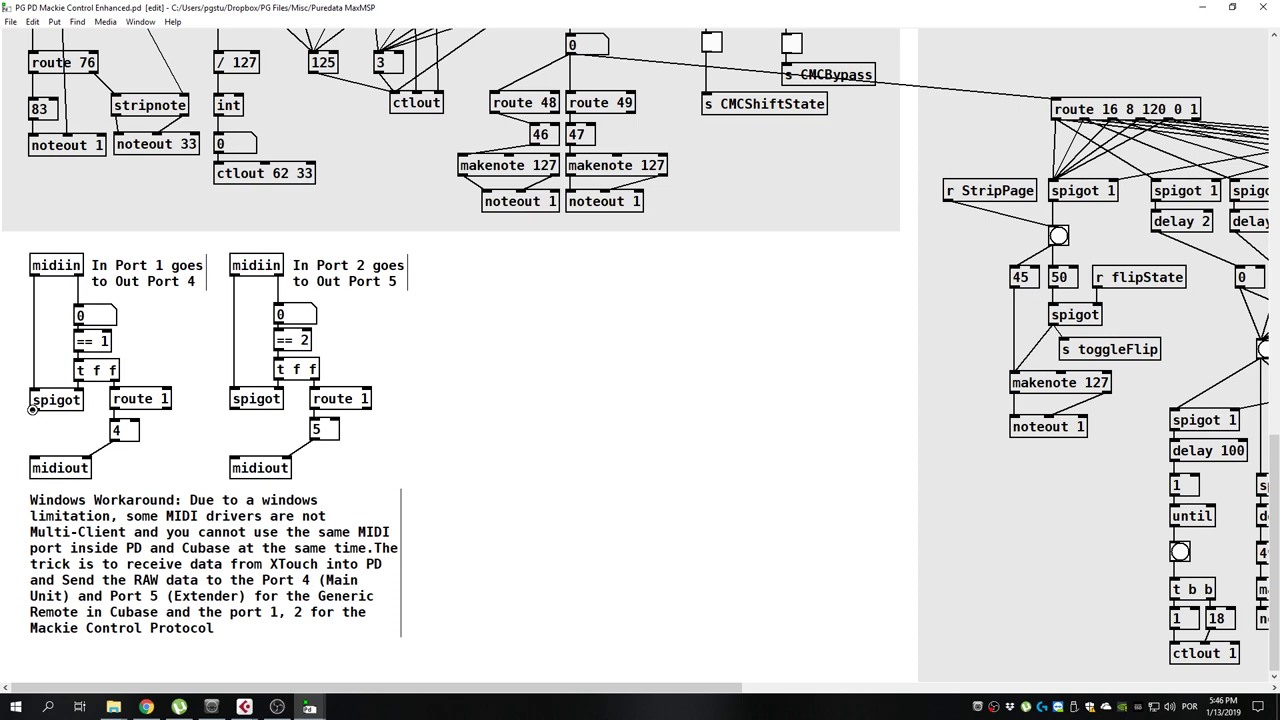
Connect each workaround spigot's outlet to the midiout object below it
{"action": "left_click_drag", "start_coordinate": [33, 409], "coordinate": [33, 458]}
Set MIDI output devices 4 and 5 to none in Pd's MIDI Settings
{"action": "left_click", "coordinate": [11, 22]}
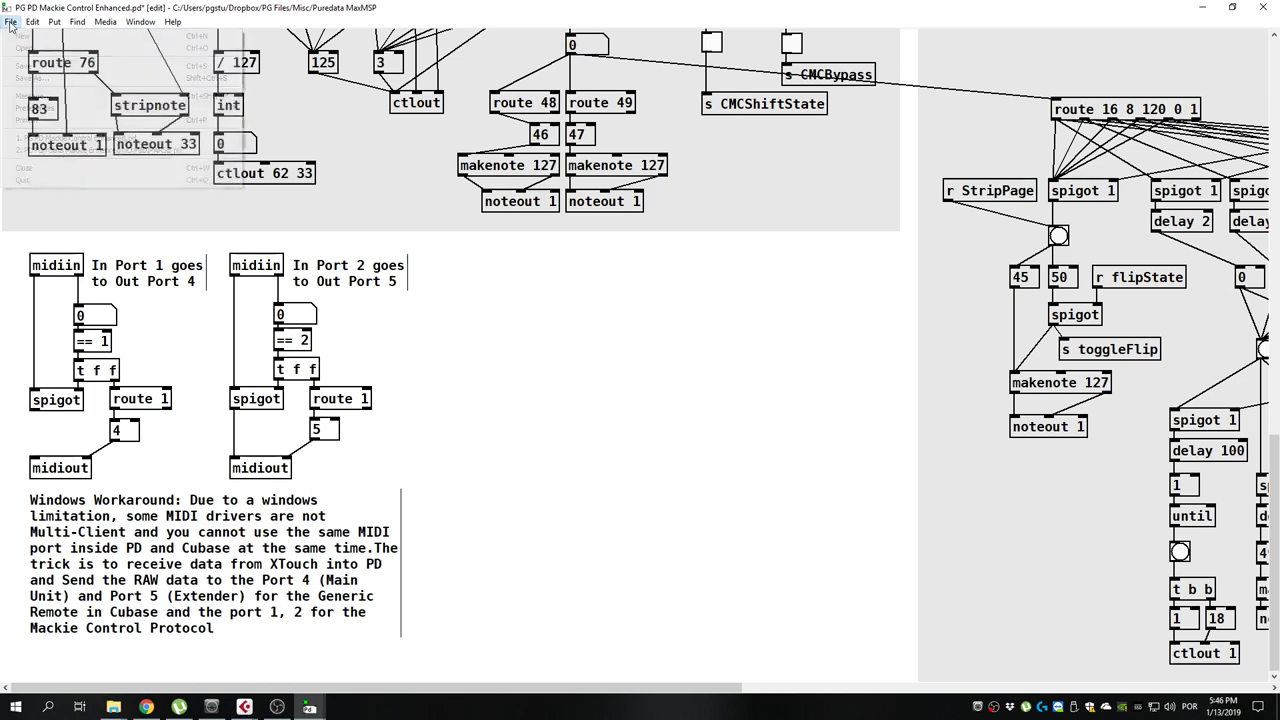
{"action": "mouse_move", "coordinate": [48, 112]}
{"action": "left_click", "coordinate": [280, 148]}
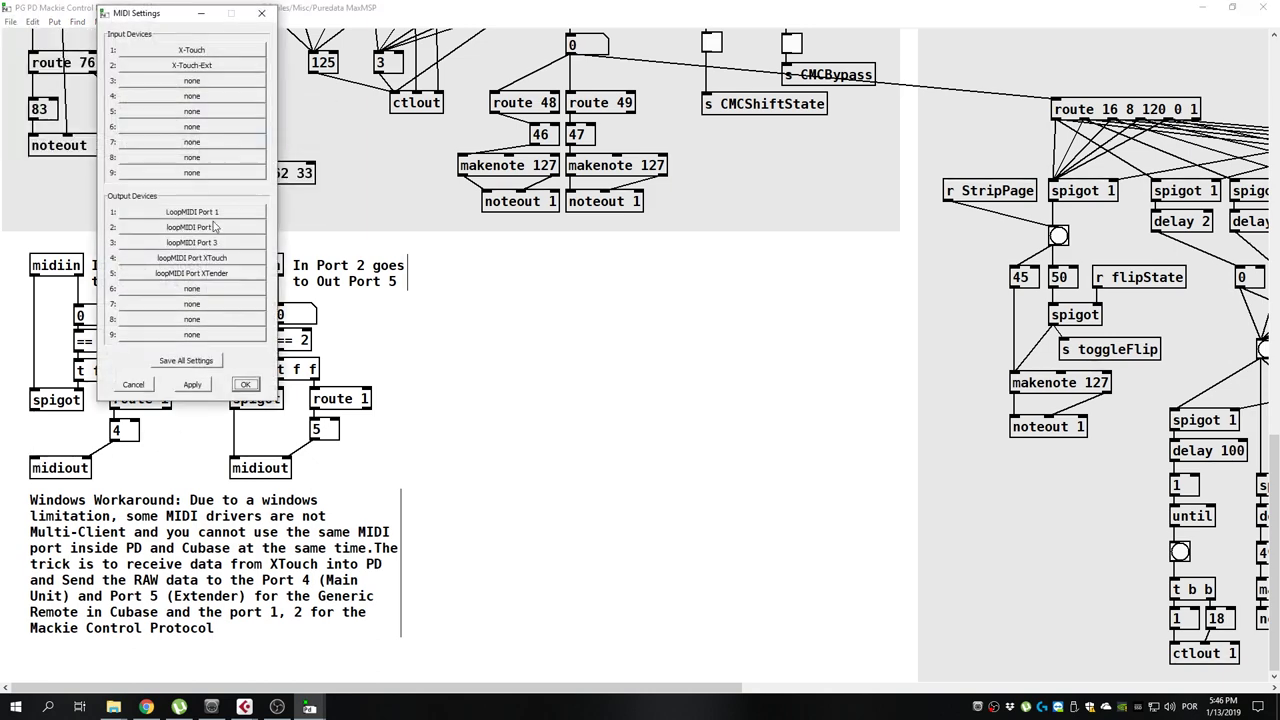
{"action": "left_click", "coordinate": [171, 263]}
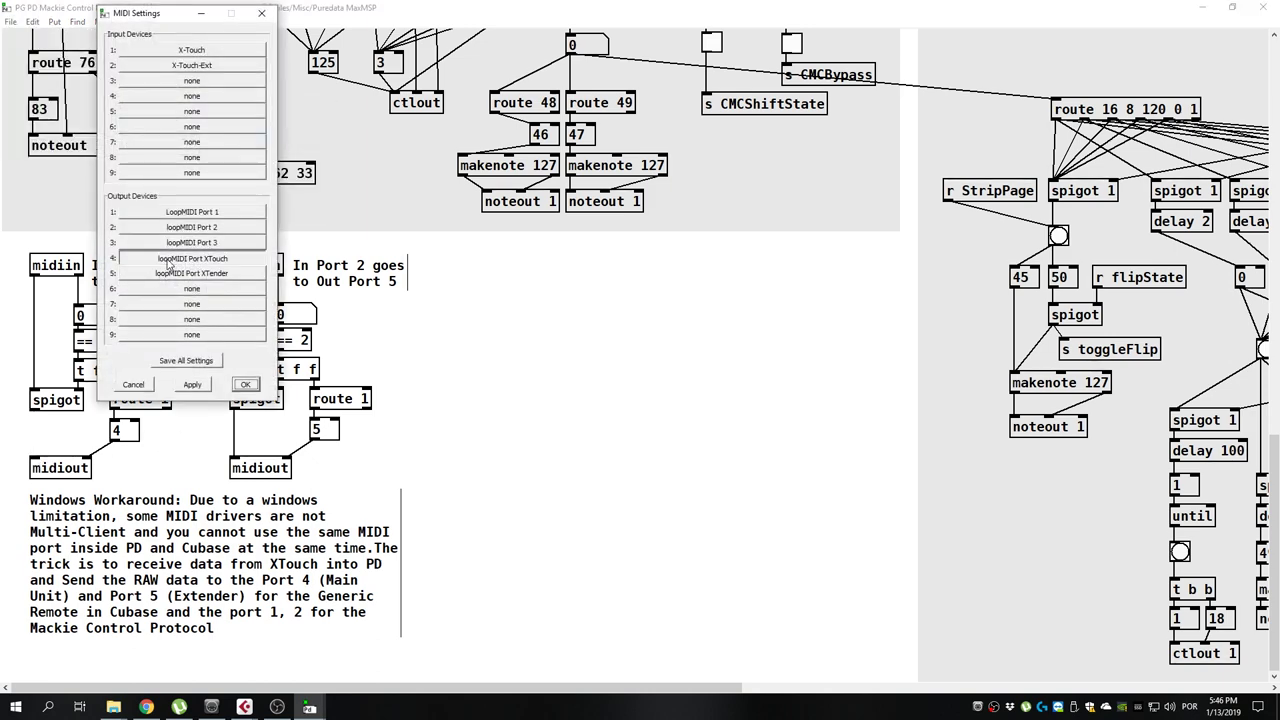
{"action": "left_click", "coordinate": [176, 264]}
{"action": "left_click", "coordinate": [192, 273]}
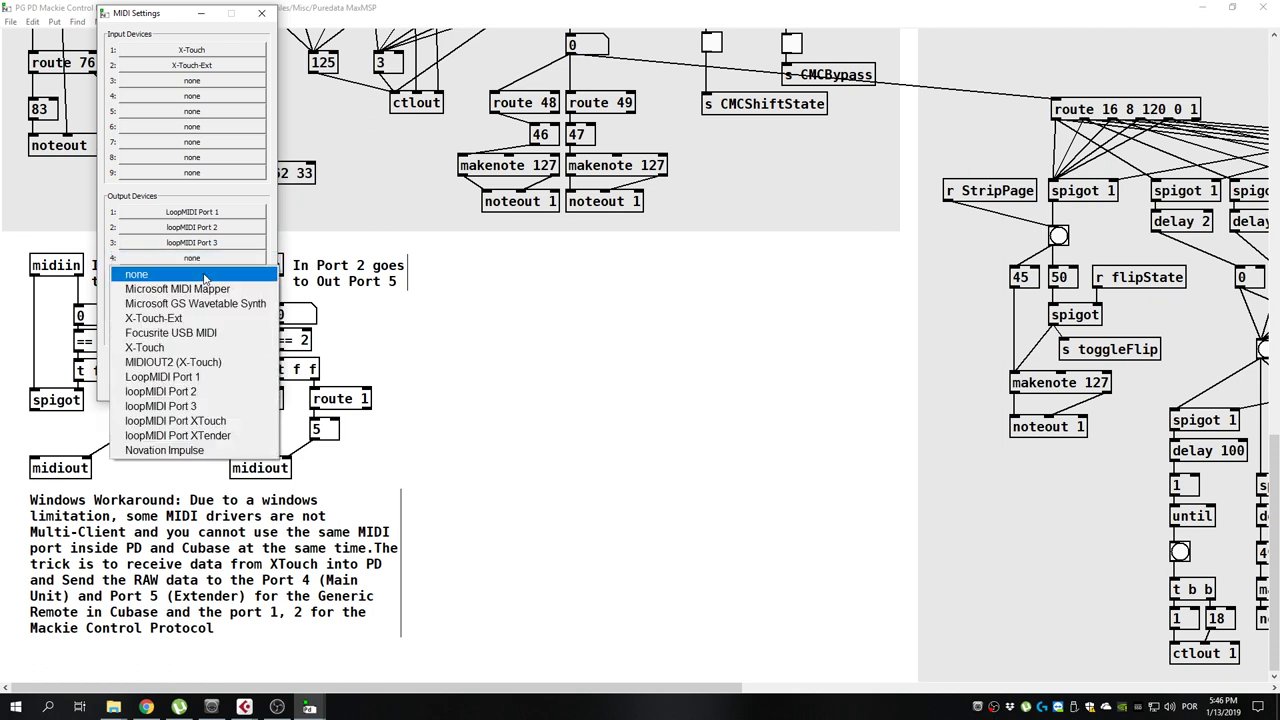
{"action": "left_click", "coordinate": [202, 276]}
{"action": "left_click", "coordinate": [208, 390]}
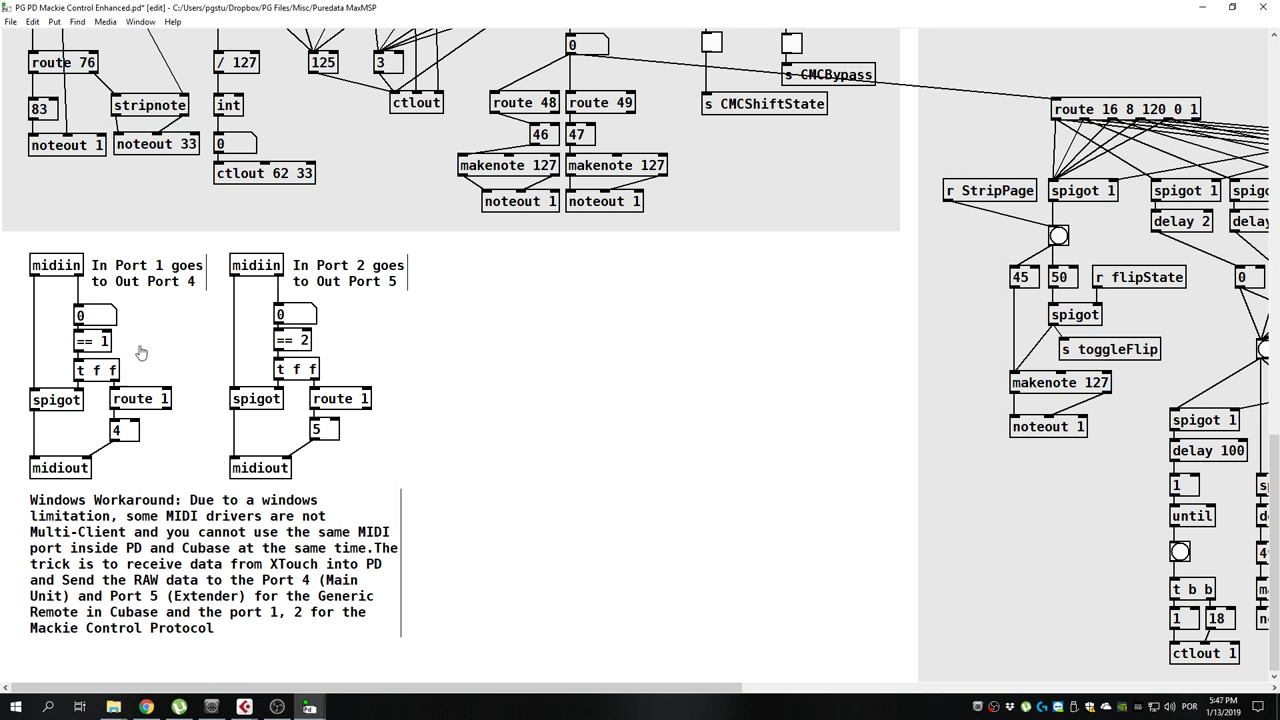
Turn the Pd patch's edit mode off and back on
{"action": "left_click", "coordinate": [32, 21]}
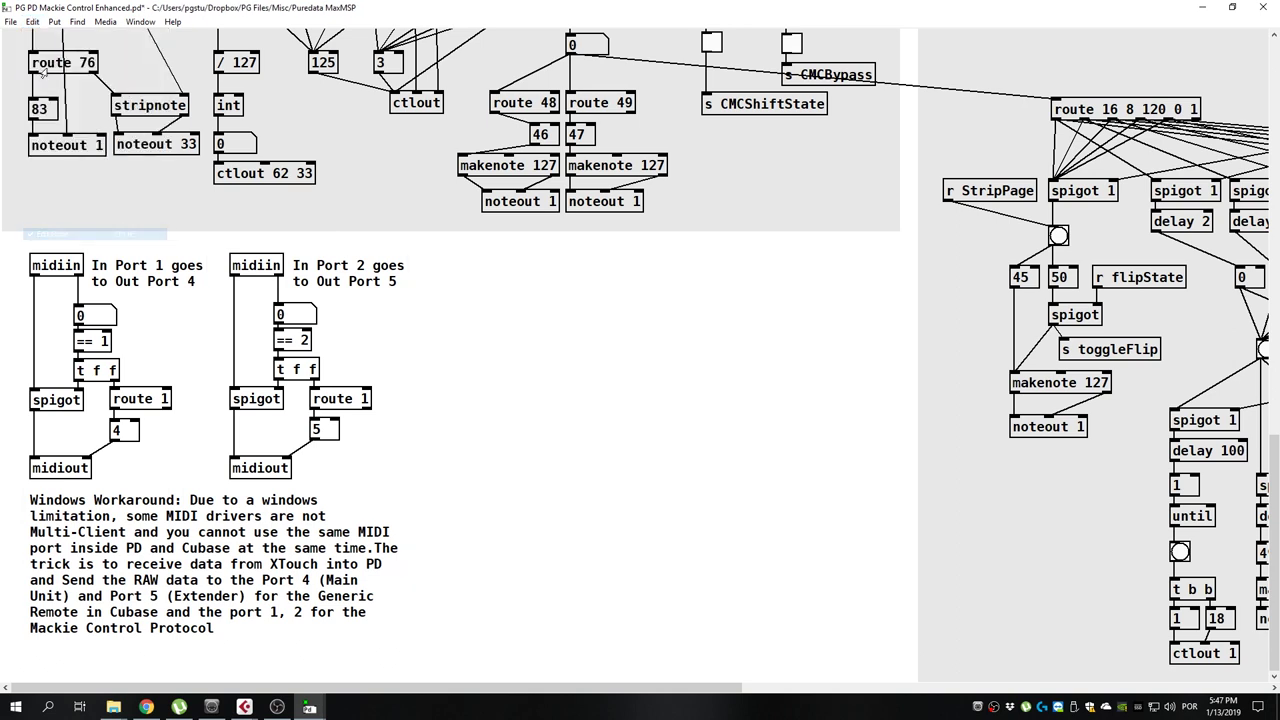
{"action": "left_click", "coordinate": [140, 234]}
{"action": "left_click", "coordinate": [33, 24]}
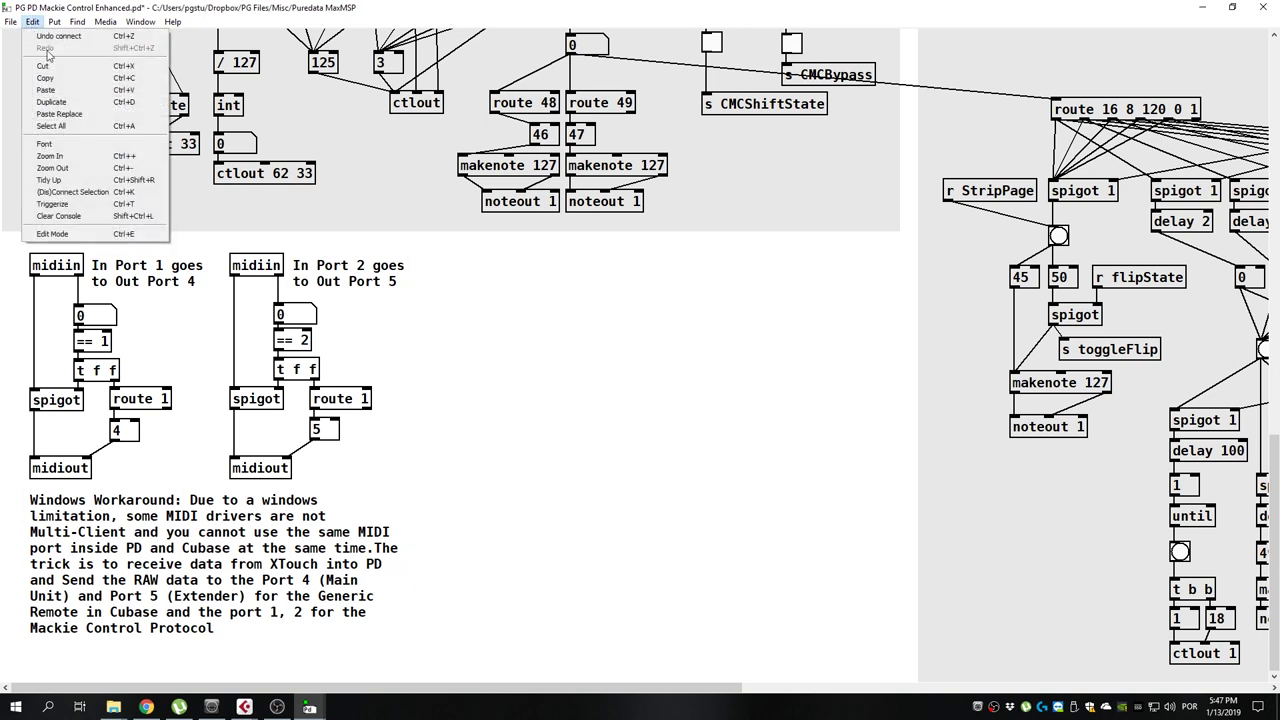
{"action": "left_click", "coordinate": [140, 234]}
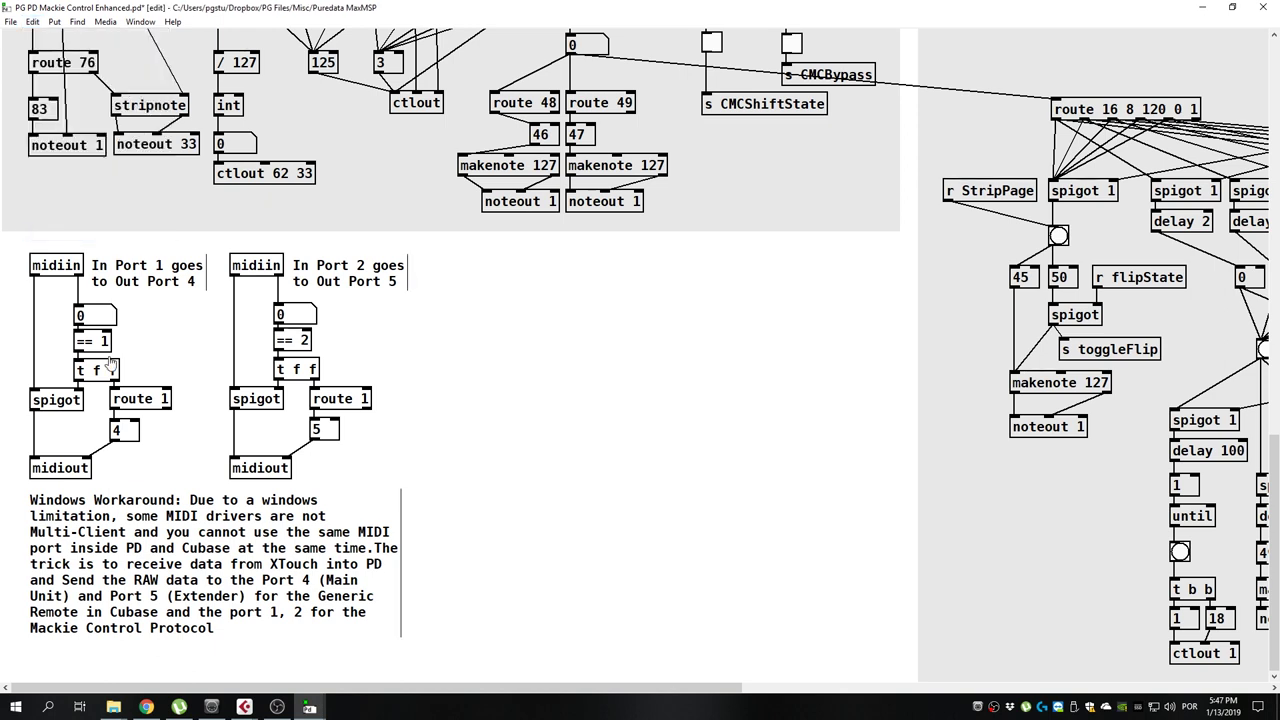
Delete the connections between the two workaround spigots and their midiout objects
{"action": "left_click", "coordinate": [32, 424]}
{"action": "key", "text": "Delete"}
{"action": "left_click", "coordinate": [233, 432]}
{"action": "key", "text": "Delete"}
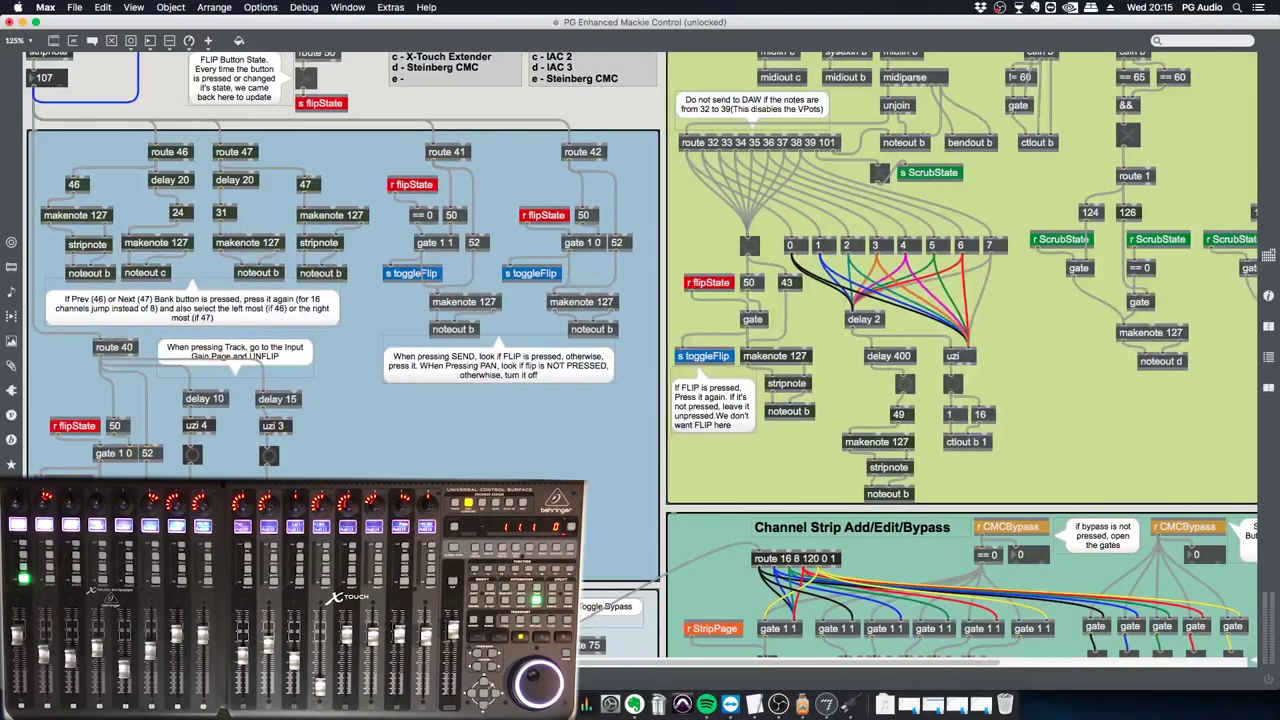
Monitor the X-Touch button messages in MIDI Monitor, clearing the event list between tests
{"action": "left_click_drag", "start_coordinate": [231, 664], "coordinate": [917, 691]}
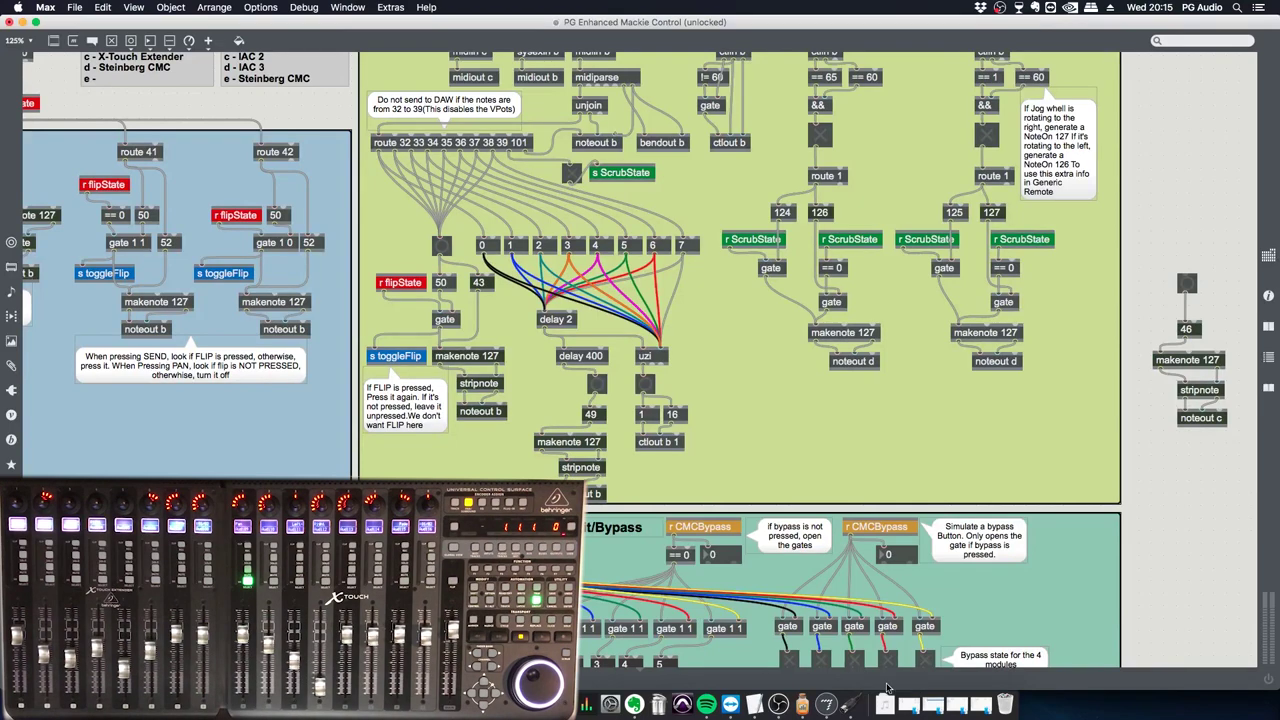
{"action": "left_click", "coordinate": [884, 704]}
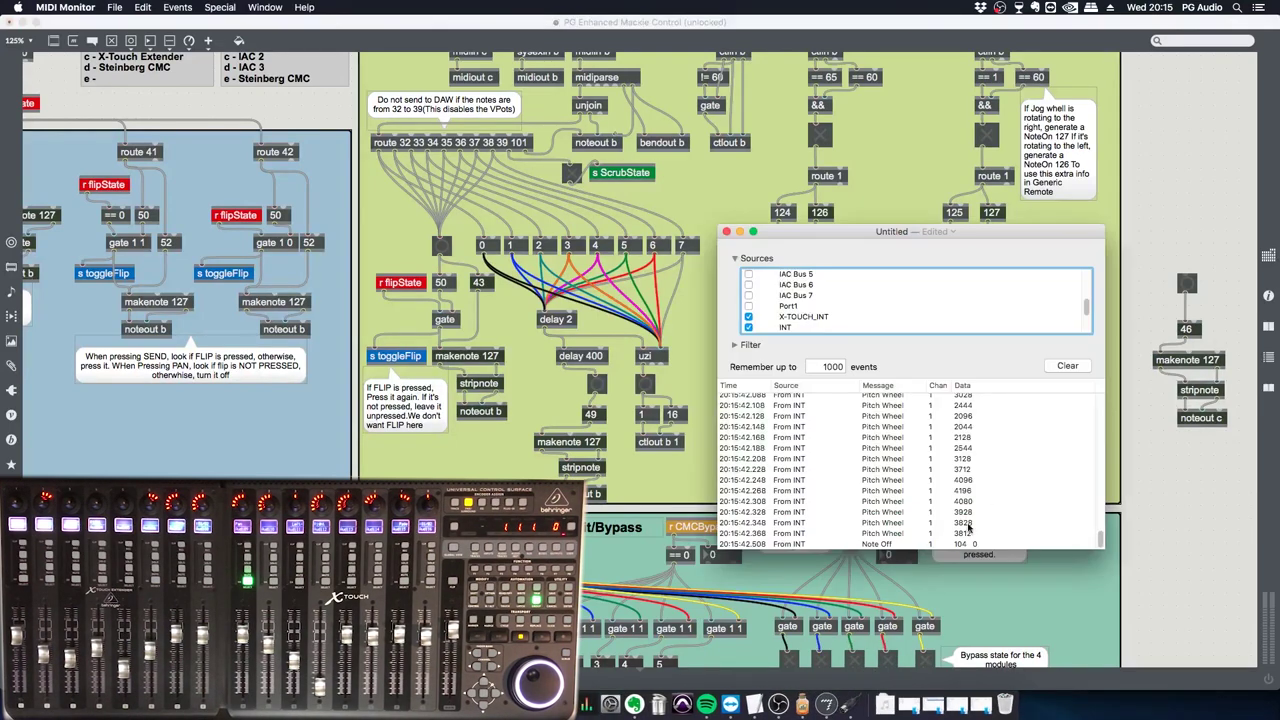
{"action": "left_click", "coordinate": [1066, 366]}
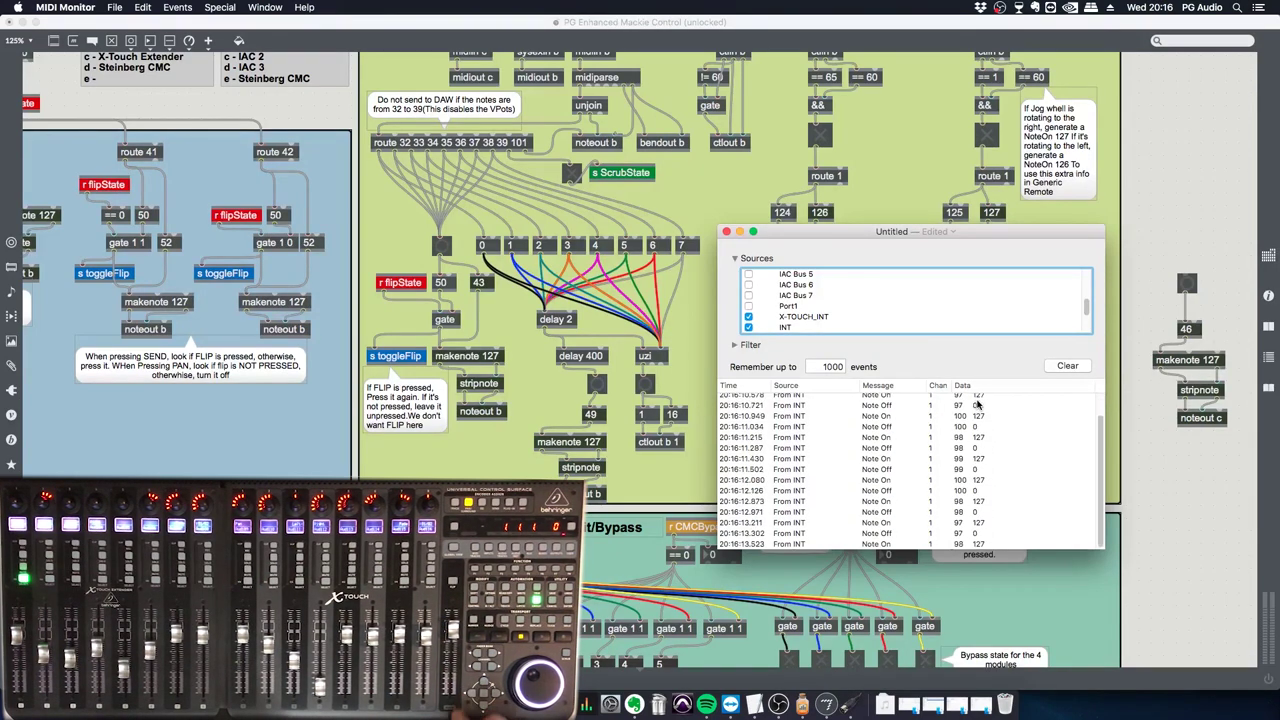
{"action": "left_click", "coordinate": [1140, 390]}
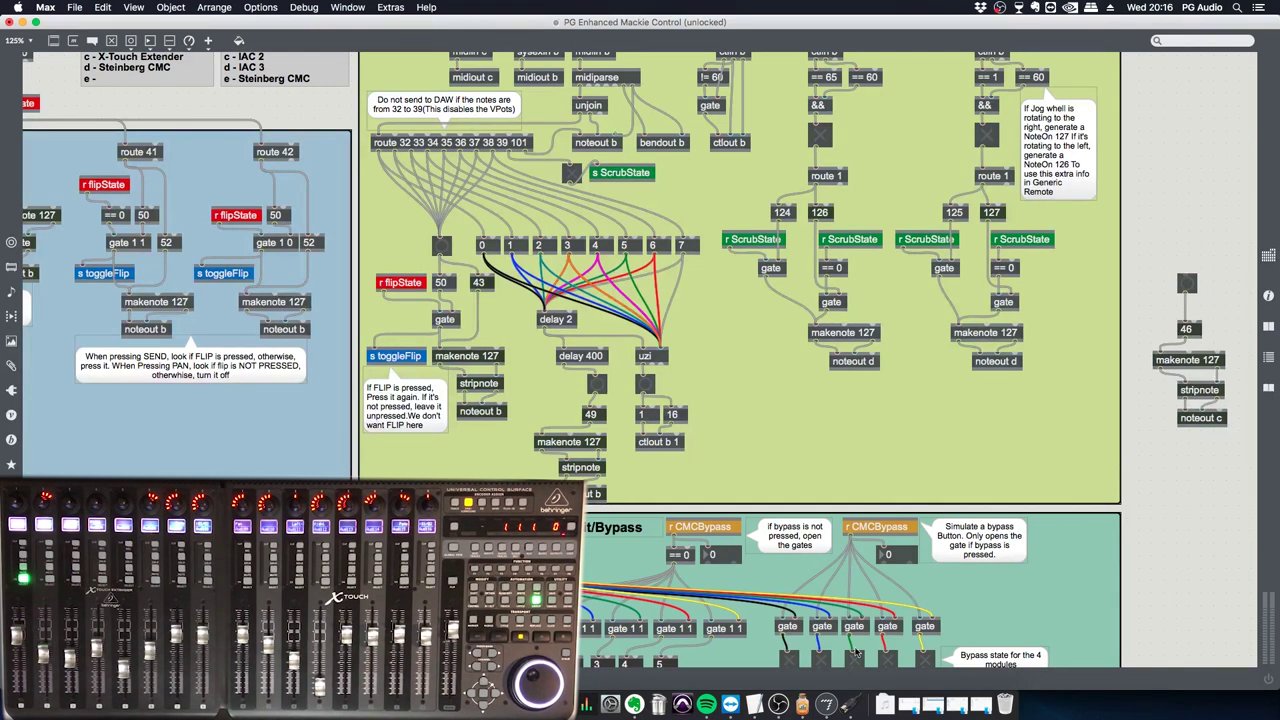
{"action": "left_click", "coordinate": [850, 702]}
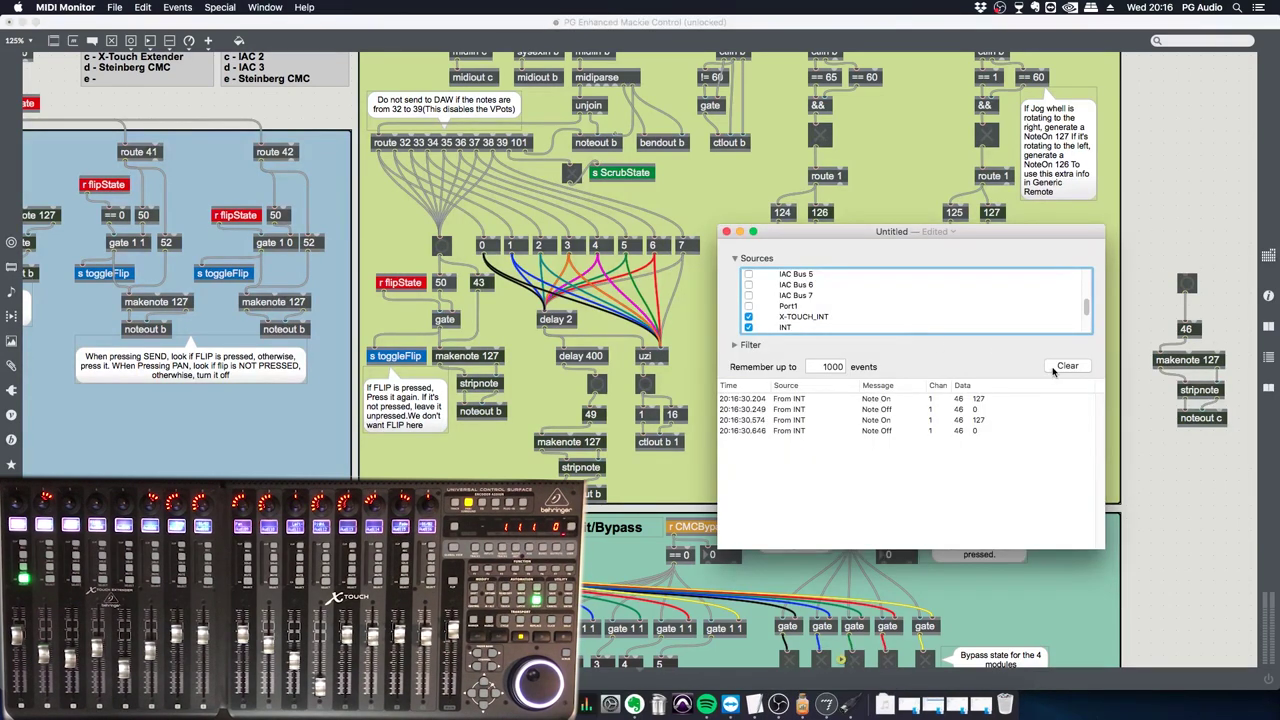
{"action": "left_click", "coordinate": [1055, 367]}
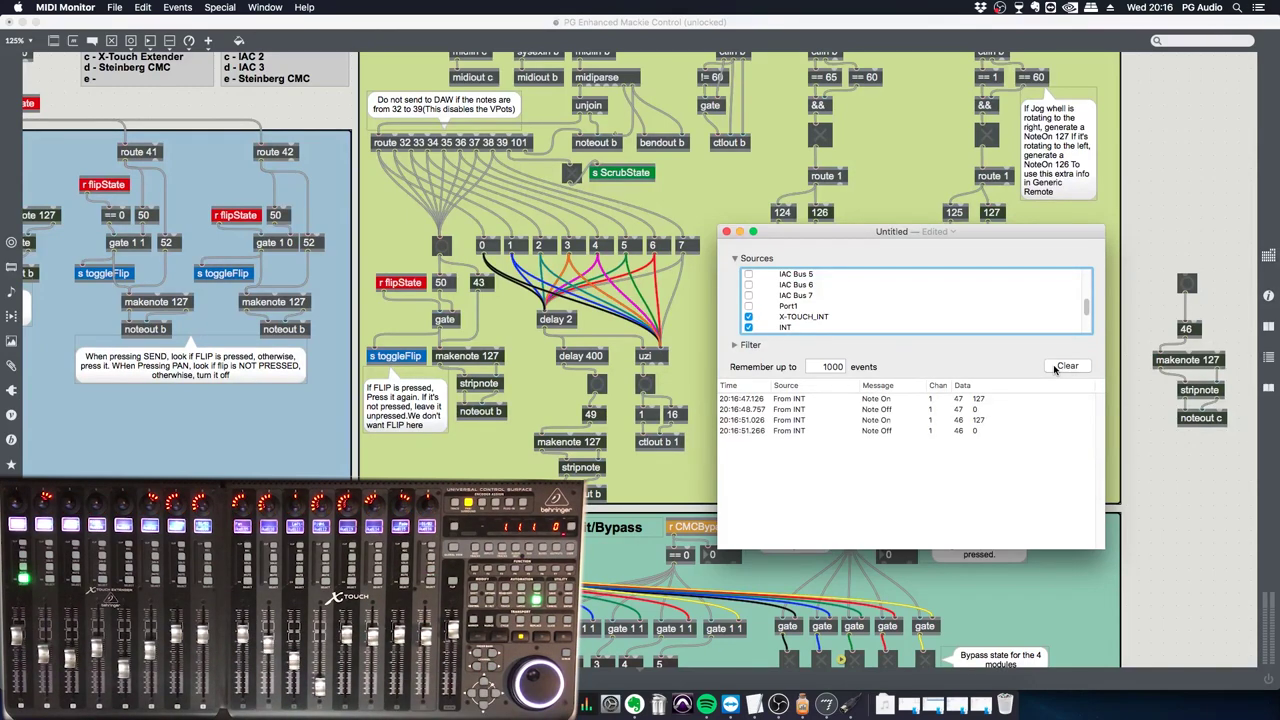
Switch to Max, set the standalone test chain's note message to 47 and its noteout port to b, and lock the patch
{"action": "key", "text": "super+Tab"}
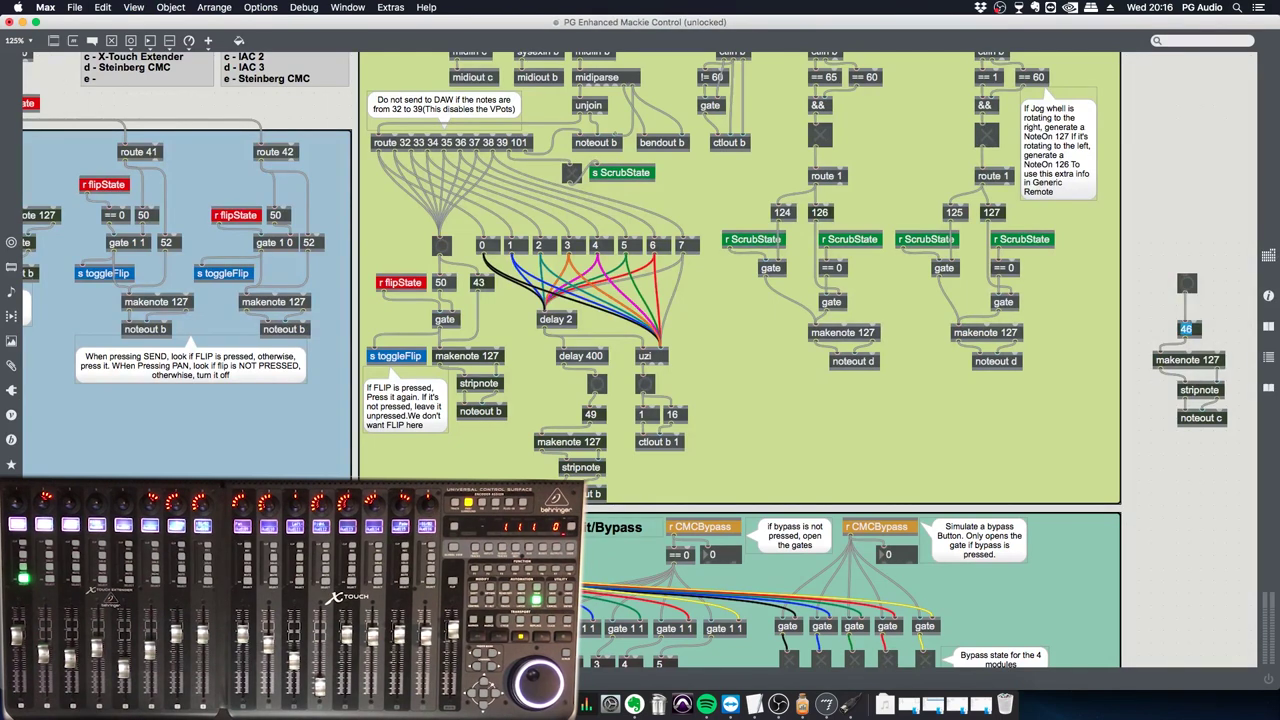
{"action": "key", "text": "Return"}
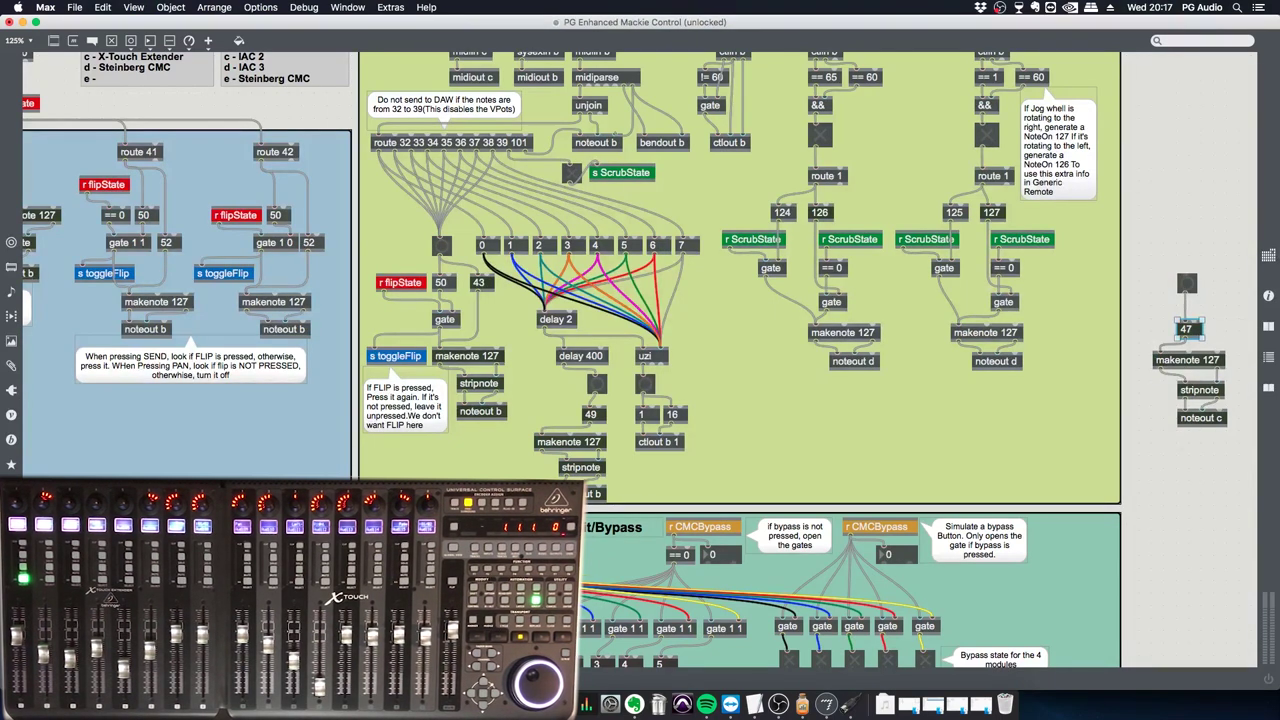
{"action": "left_click", "coordinate": [1220, 419]}
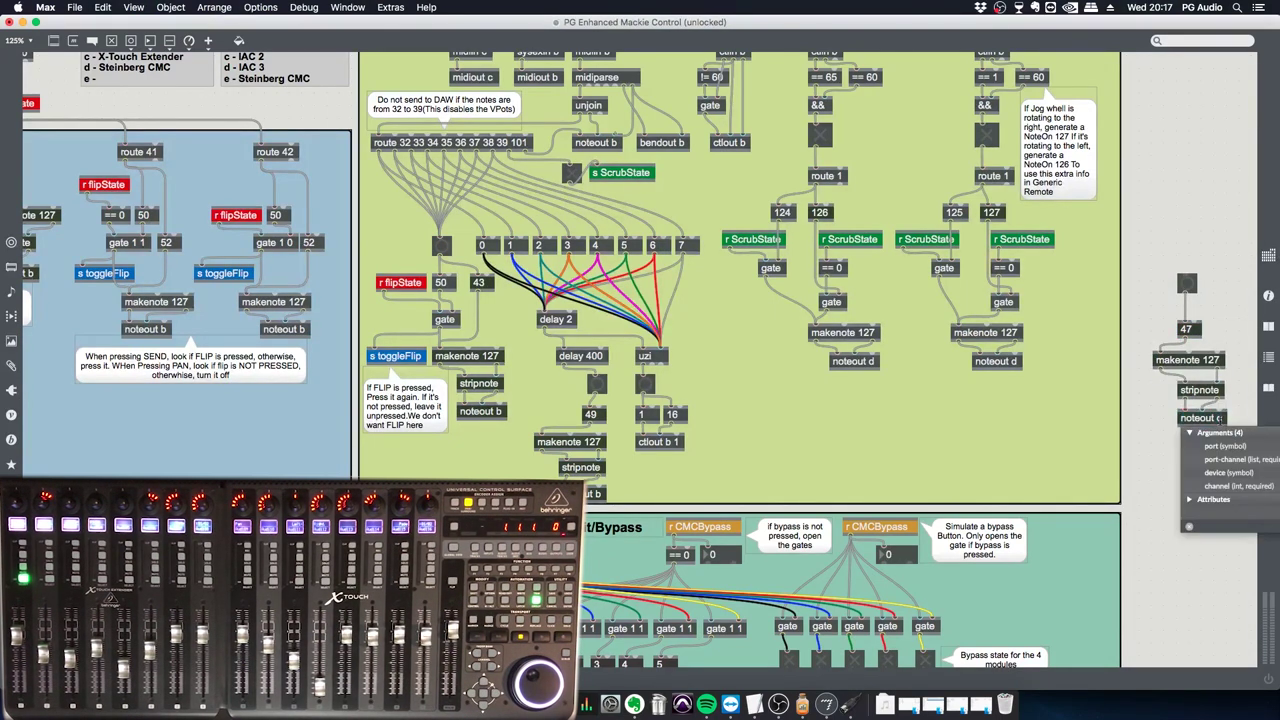
{"action": "key", "text": "BackSpace"}
{"action": "type", "text": "b"}
{"action": "key", "text": "Return"}
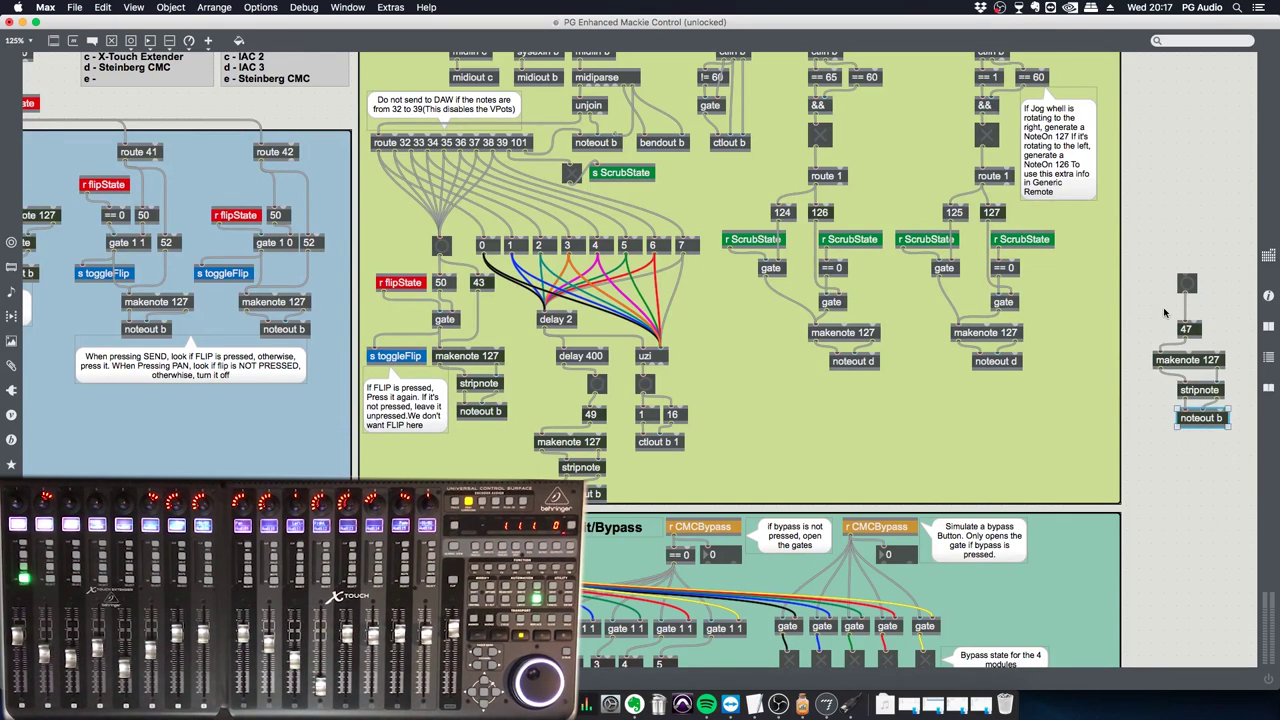
{"action": "key", "text": "super+e"}
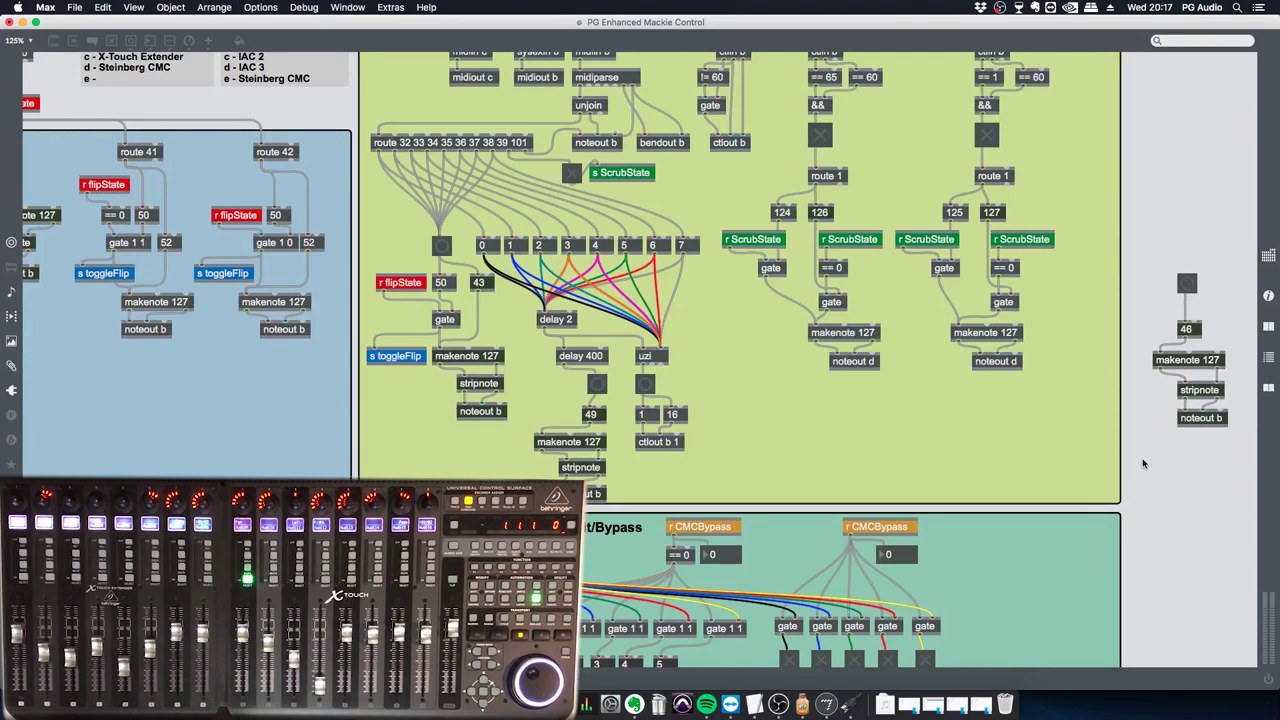
Clear the MIDI Monitor event list, set the Max test chain's note message to 8 and lock the patch
{"action": "key", "text": "super+Tab"}
{"action": "left_click", "coordinate": [1067, 367]}
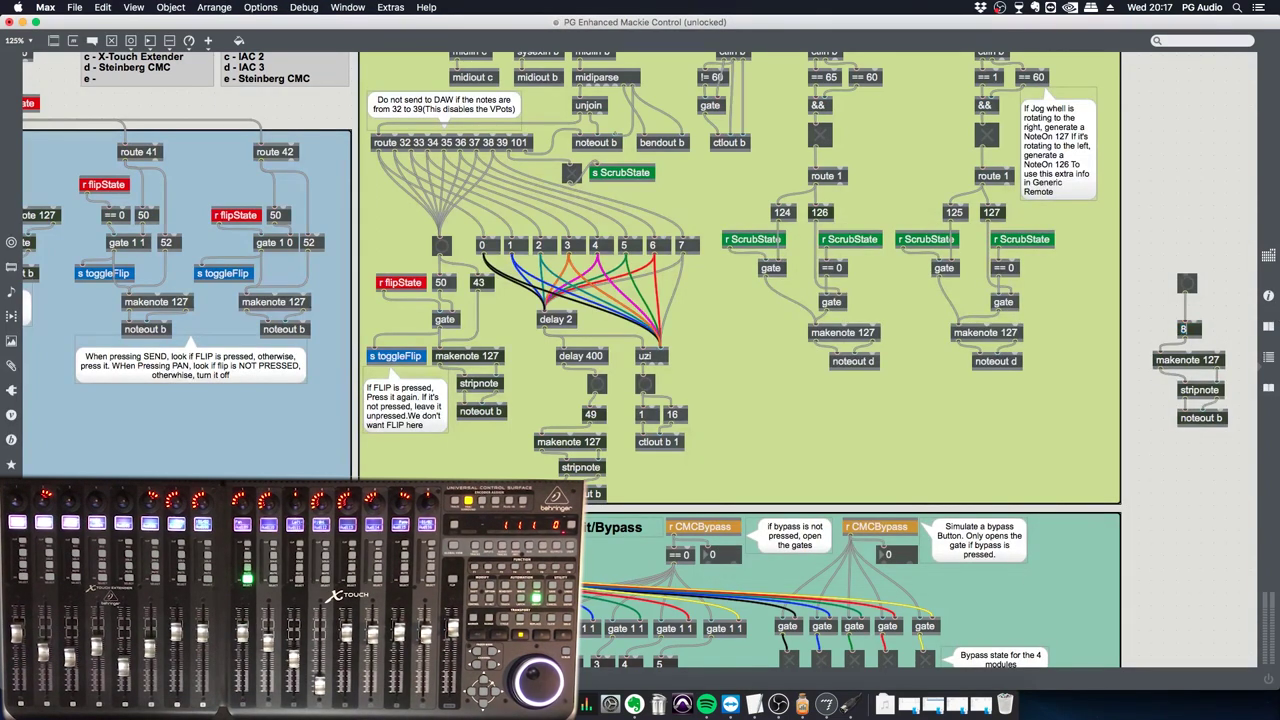
{"action": "key", "text": "super+e"}
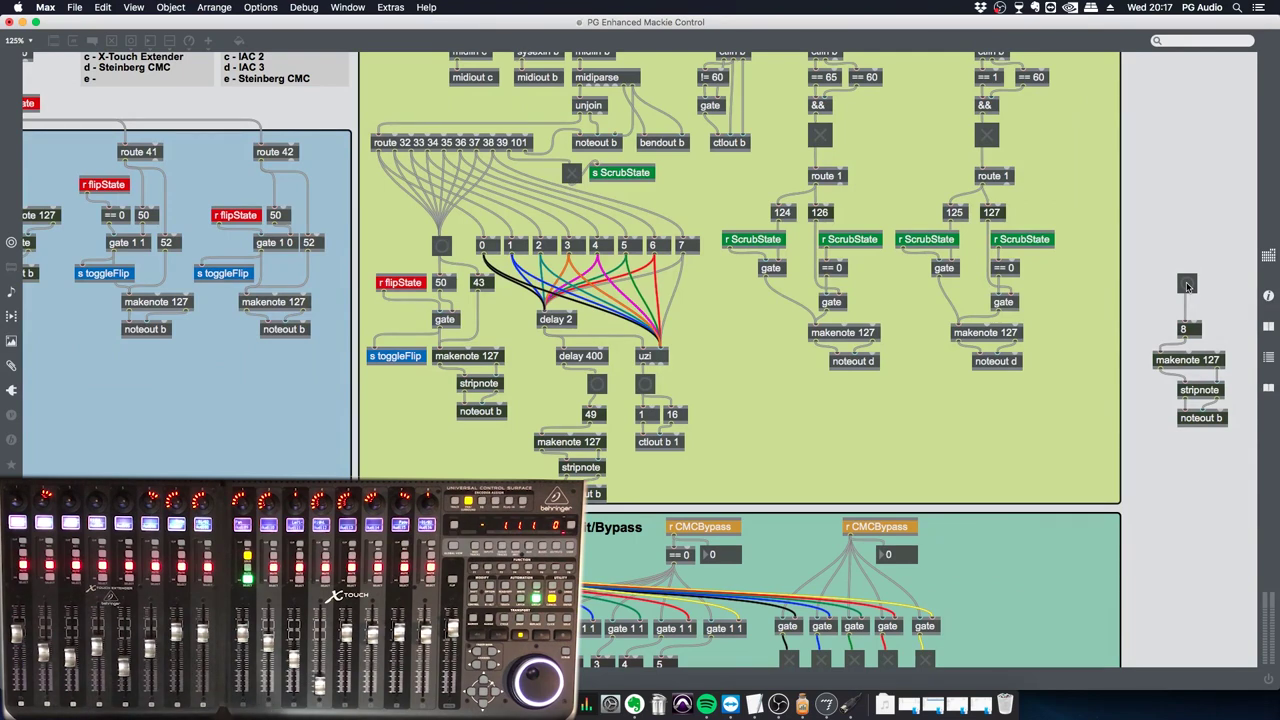
Set the standalone test chain's noteout port to c and lock the patch
{"action": "double_click", "coordinate": [1205, 424]}
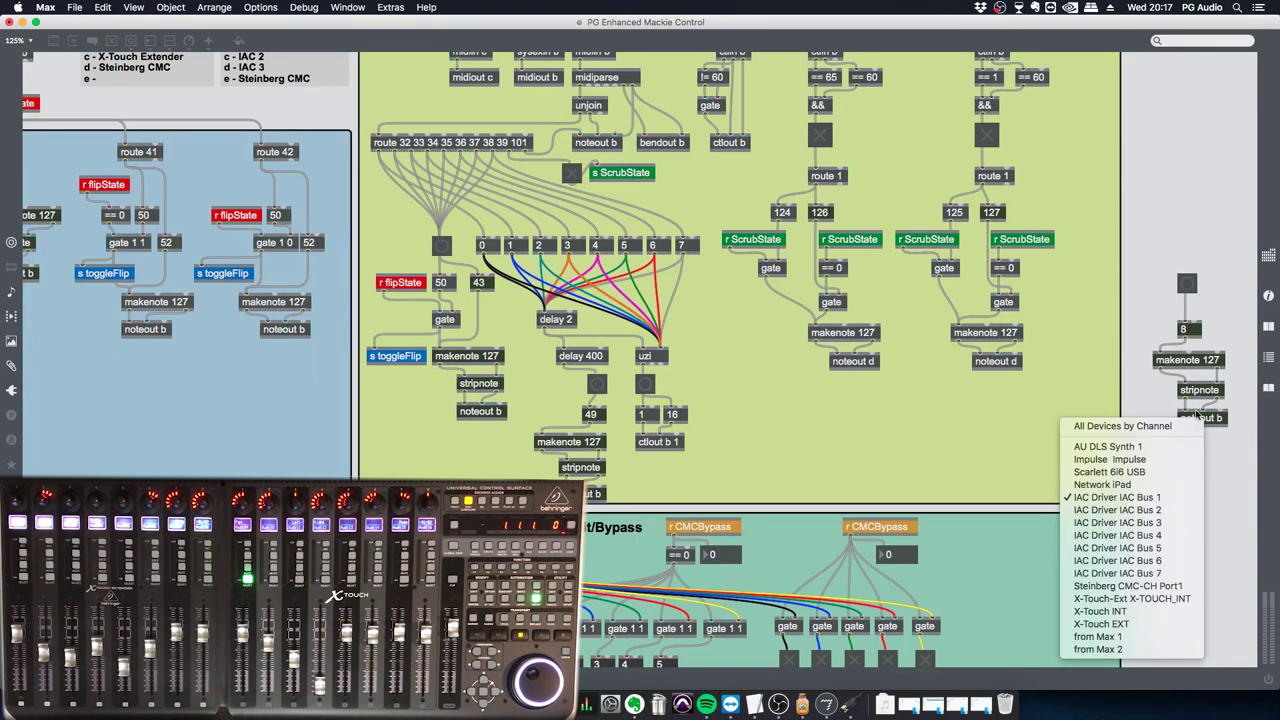
{"action": "left_click", "coordinate": [1174, 403]}
{"action": "key", "text": "super+e"}
{"action": "left_click", "coordinate": [1200, 417]}
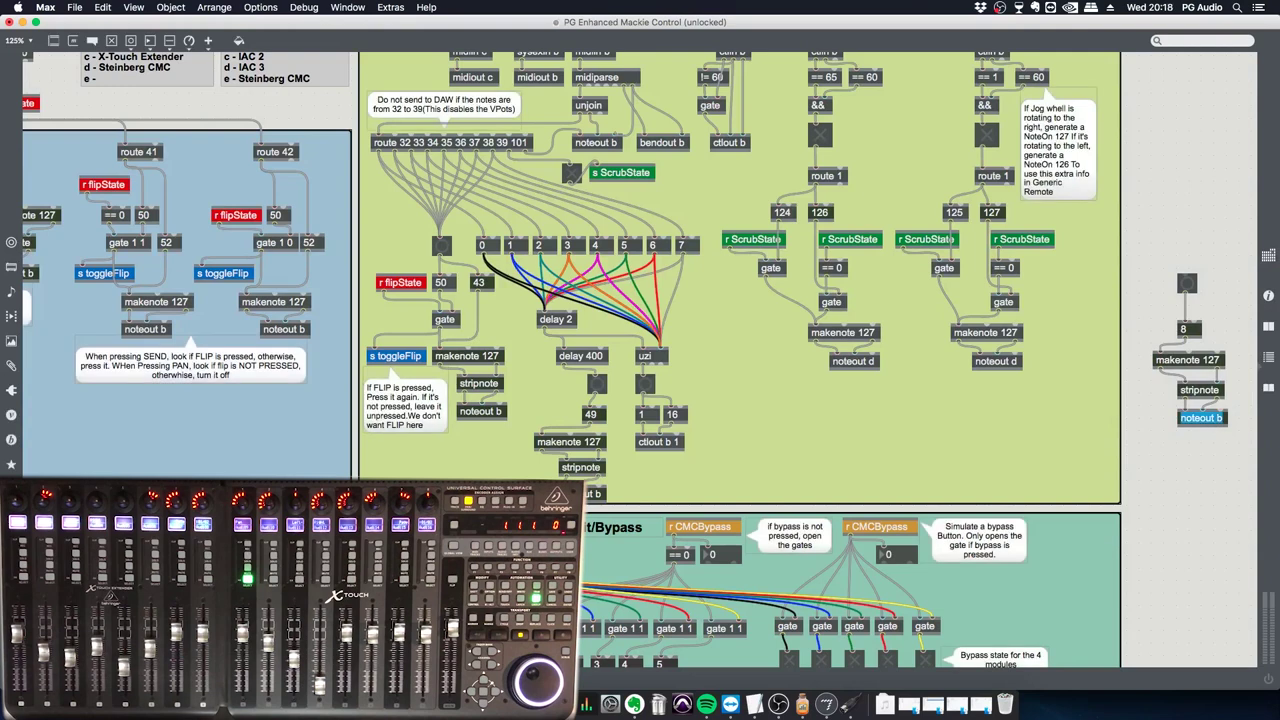
{"action": "type", "text": "c"}
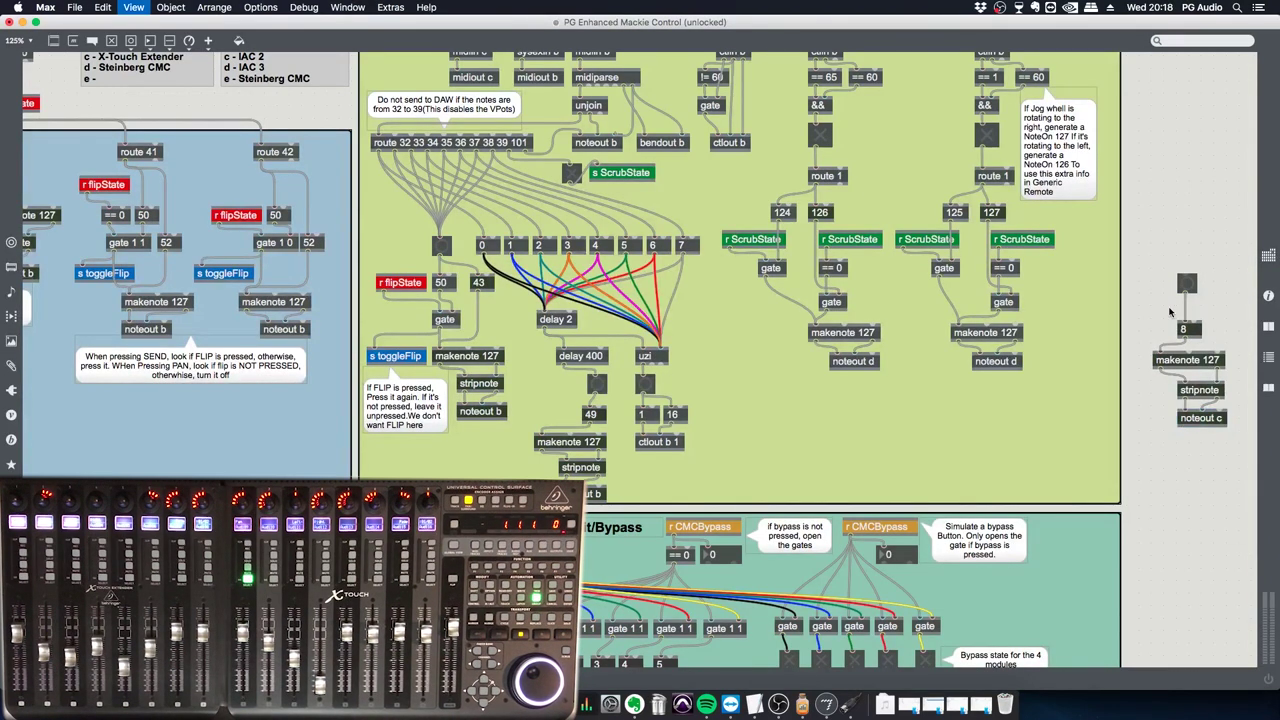
{"action": "key", "text": "super+e"}
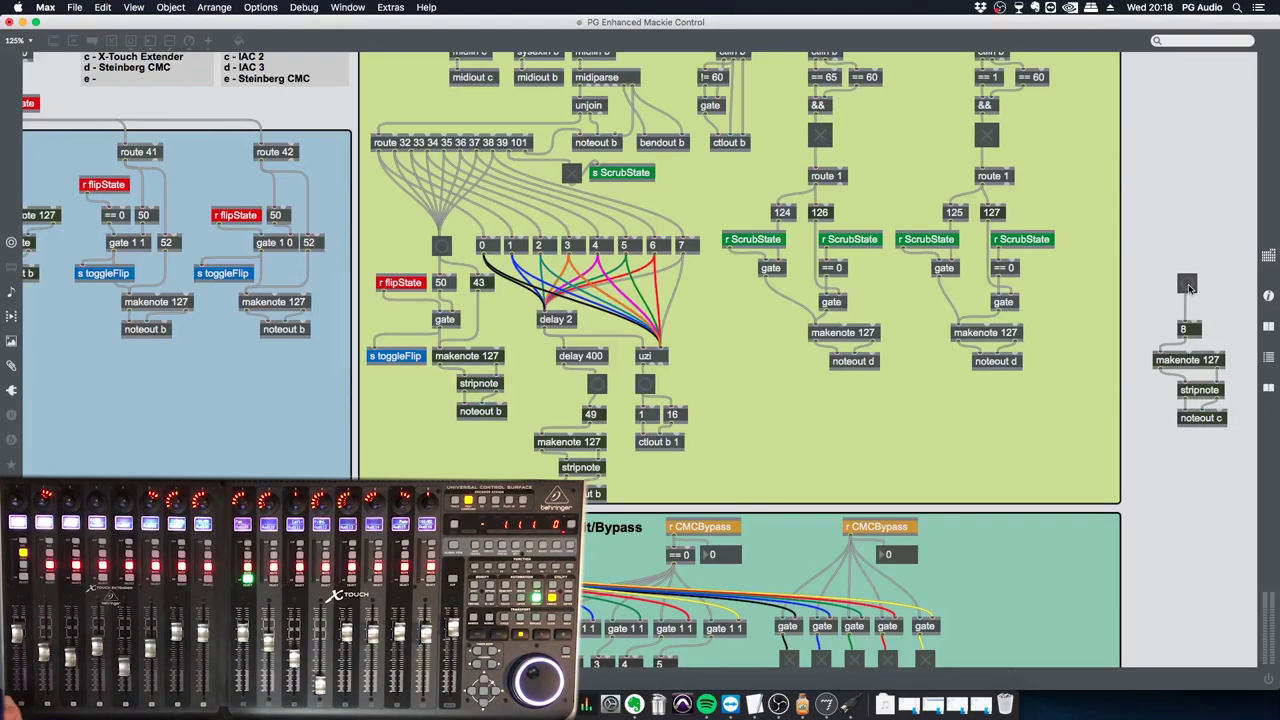
Unlock the patch and examine the route 46 branch, including its delay 20 and note 24 chain
{"action": "key", "text": "super+e"}
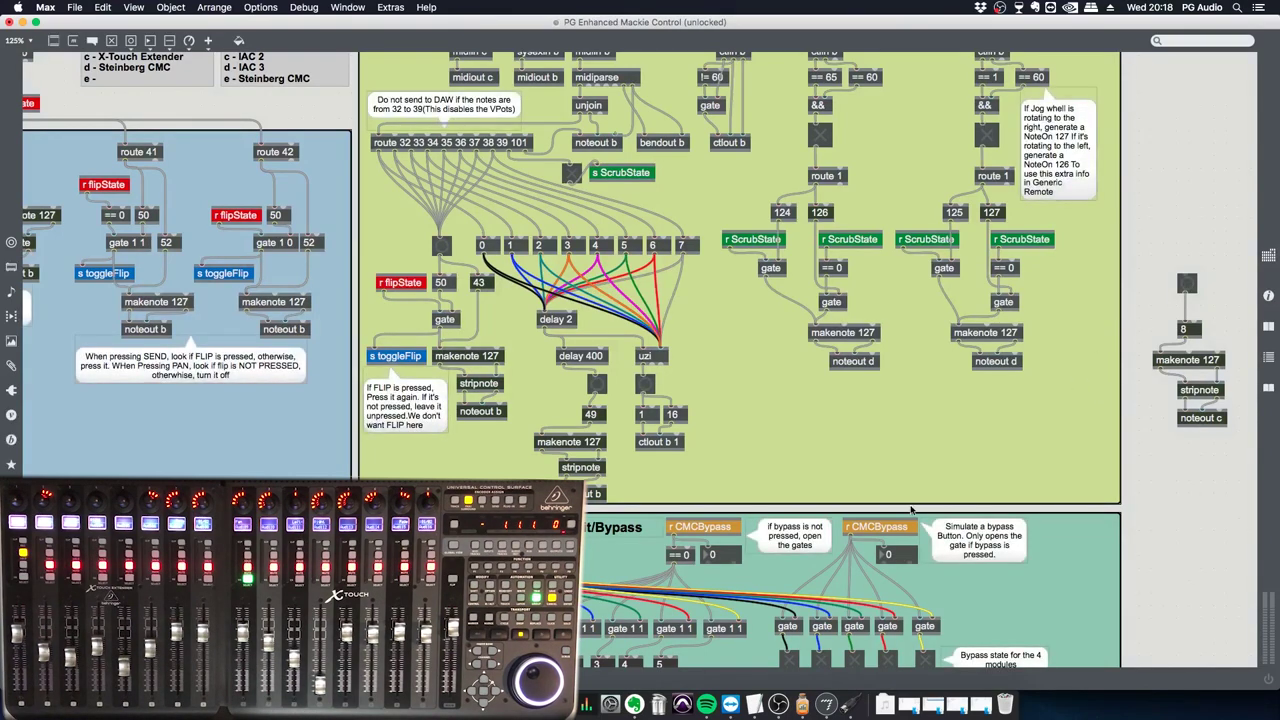
{"action": "scroll", "coordinate": [108, 131], "scroll_direction": "left", "scroll_amount": 6}
{"action": "scroll", "coordinate": [108, 131], "scroll_direction": "up", "scroll_amount": 1}
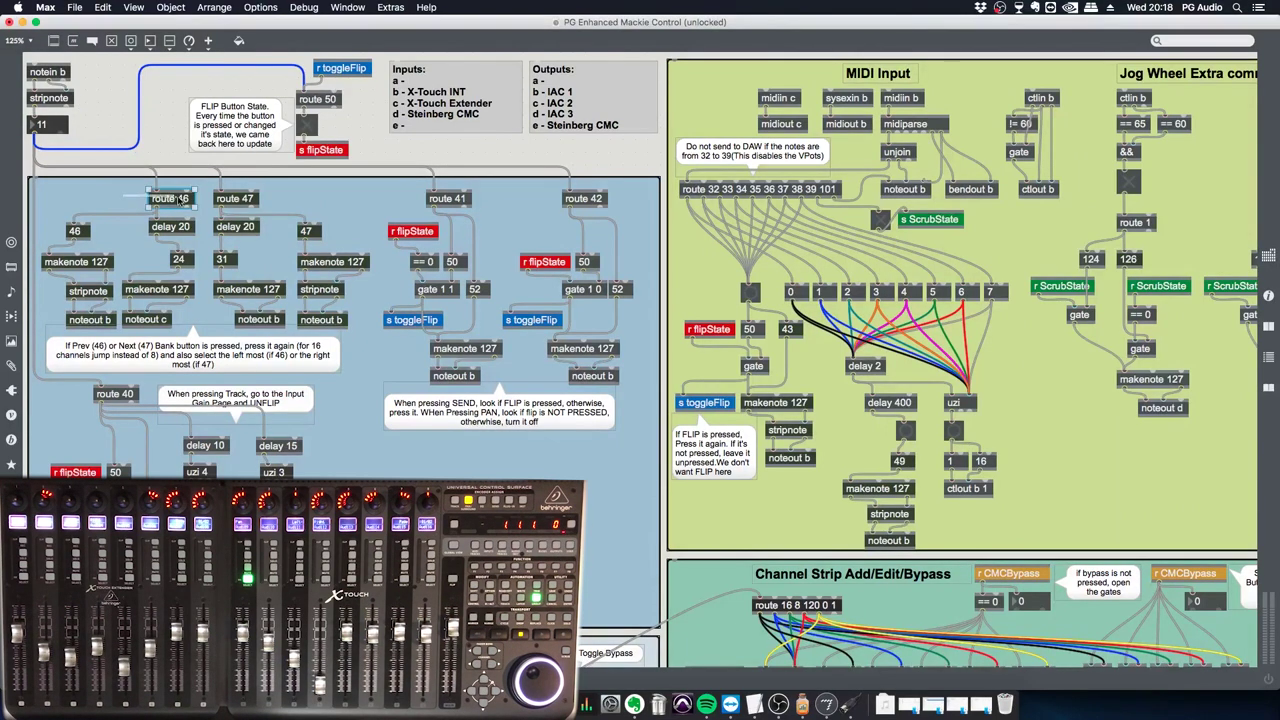
{"action": "left_click_drag", "start_coordinate": [204, 205], "coordinate": [188, 210]}
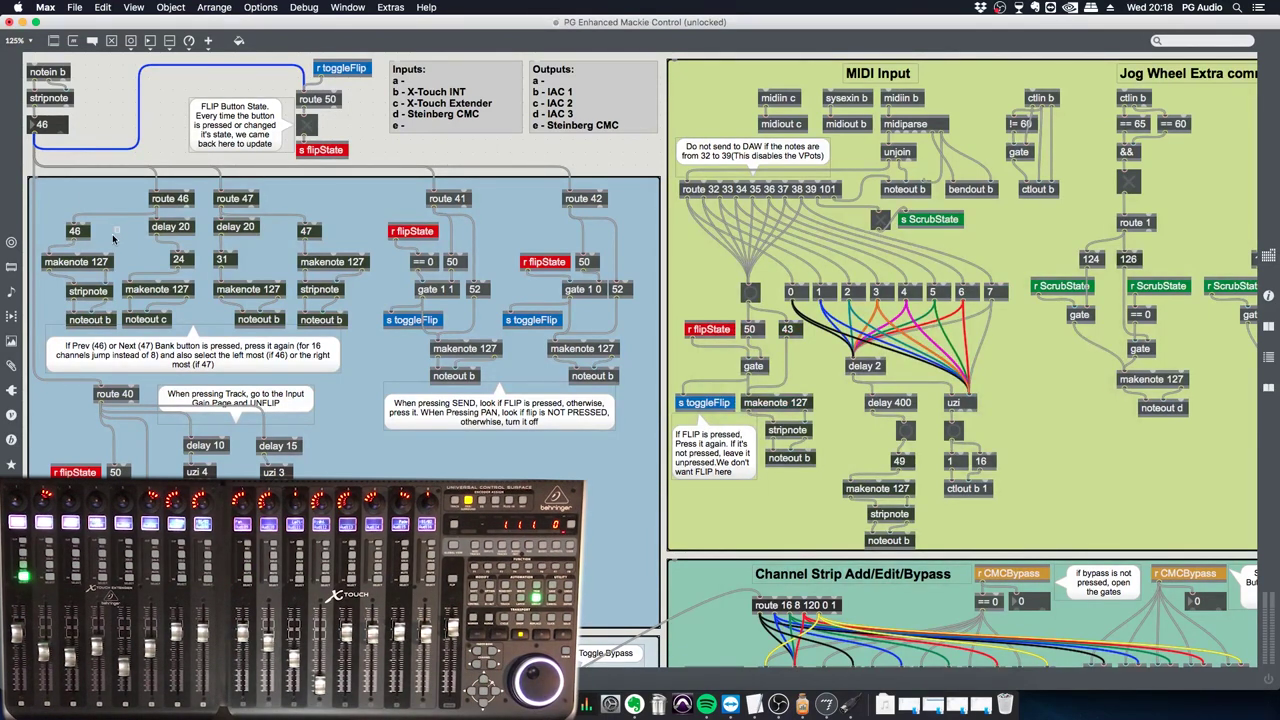
{"action": "left_click", "coordinate": [170, 227]}
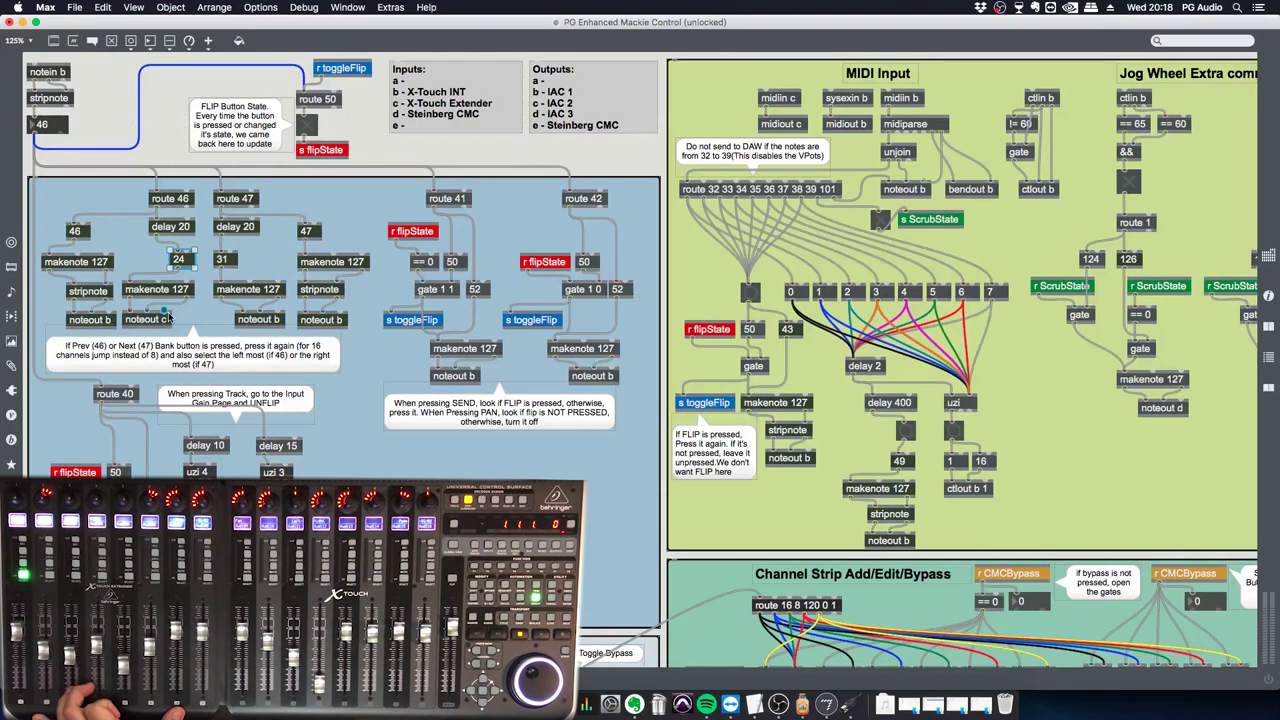
Switch to MIDI Monitor, clear the event list, monitor the X-Touch button messages and return to Max
{"action": "left_click", "coordinate": [858, 692]}
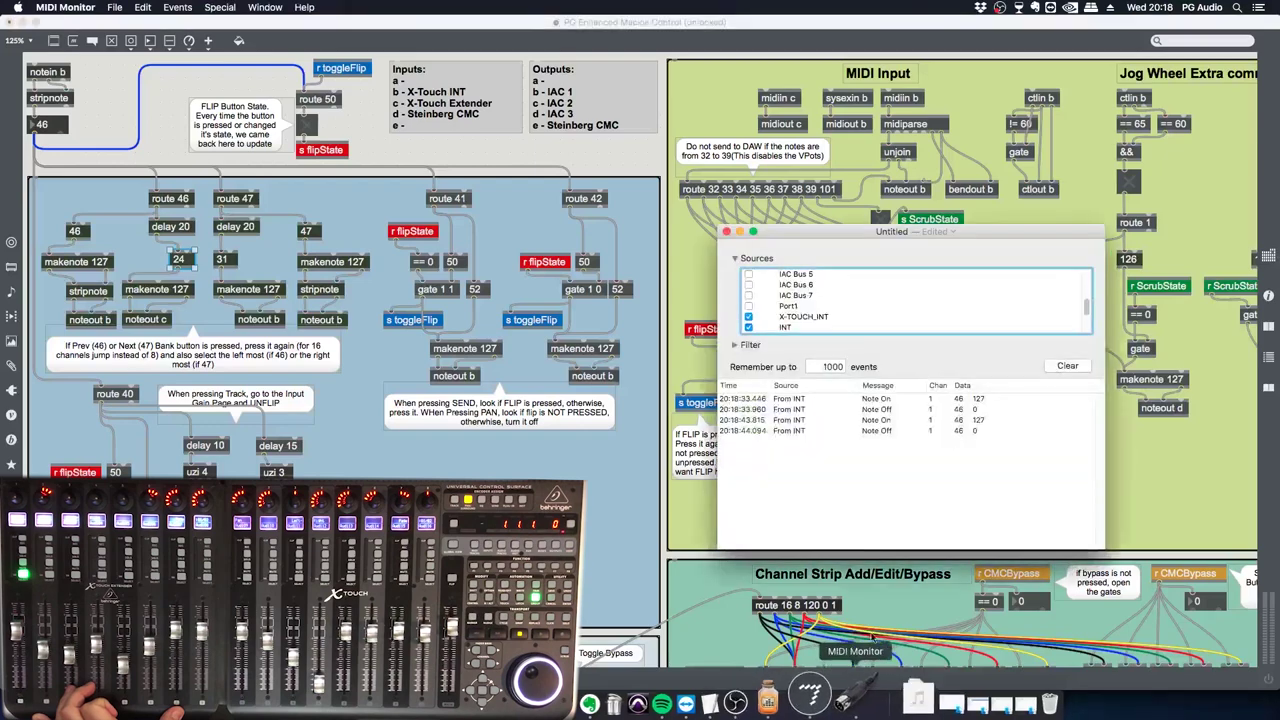
{"action": "left_click", "coordinate": [1058, 367]}
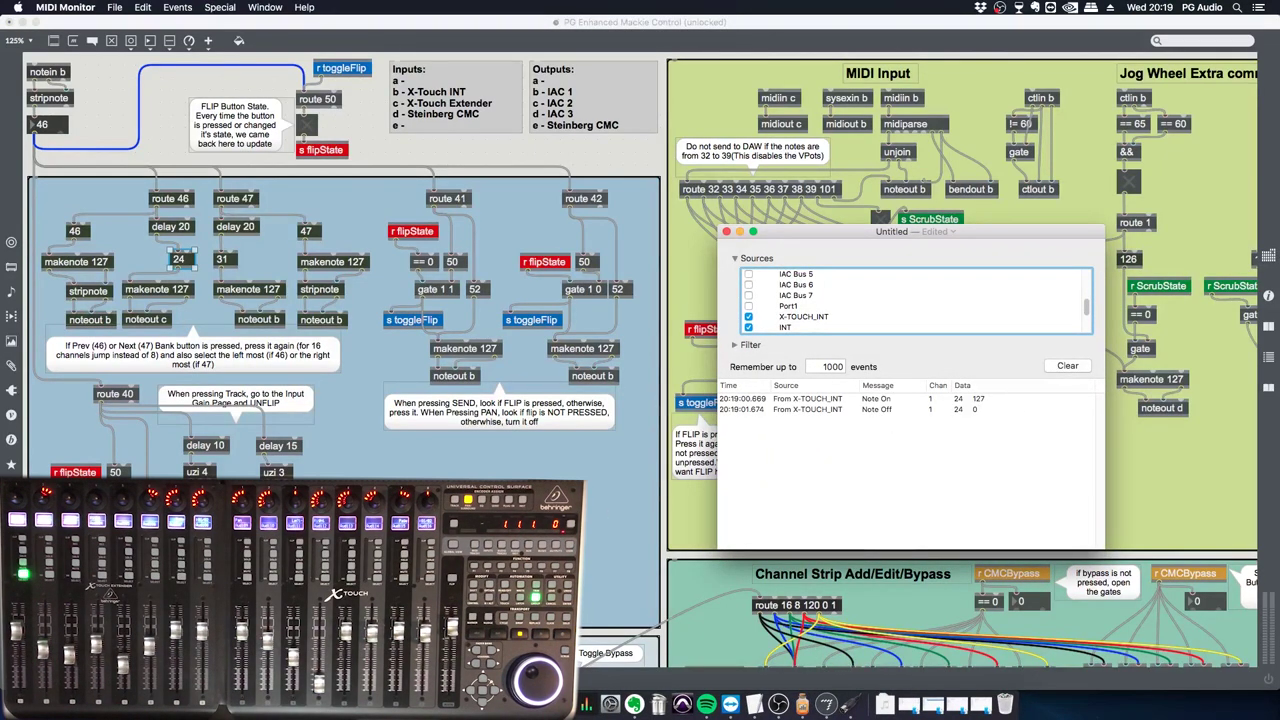
{"action": "left_click", "coordinate": [560, 500]}
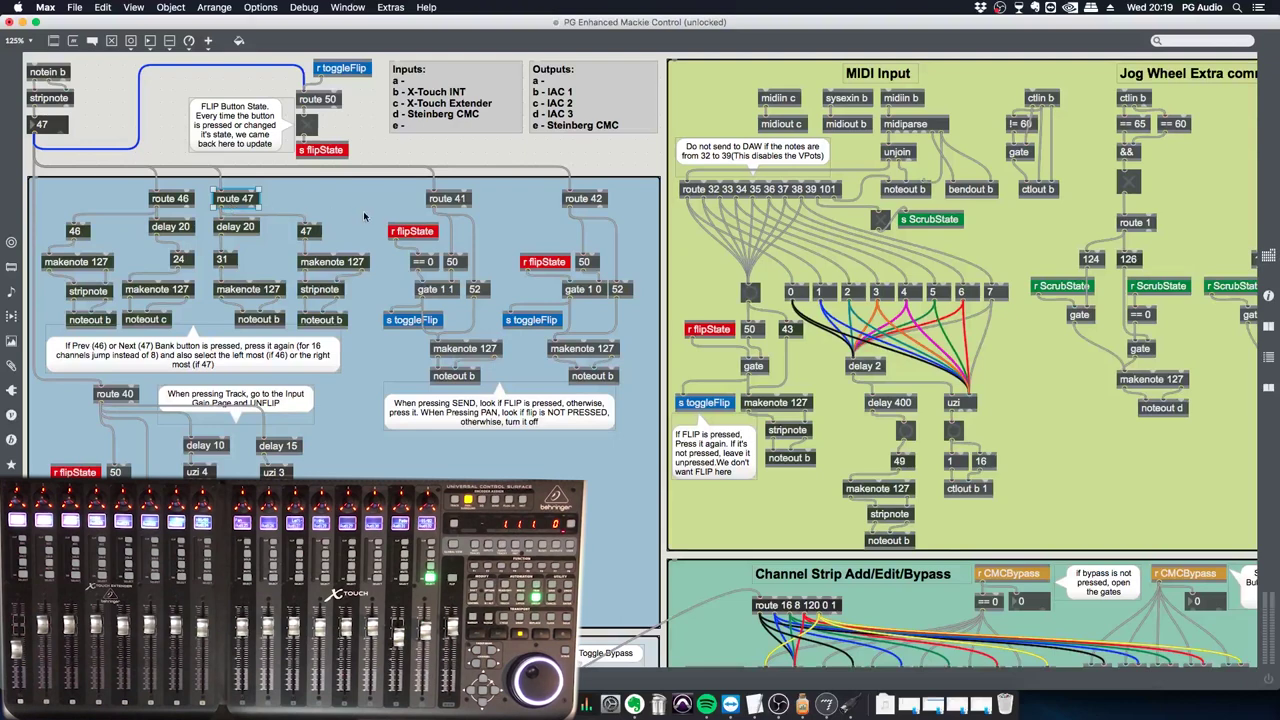
Examine the two chains under route 47 in Max and compare them with the button messages in MIDI Monitor
{"action": "left_click_drag", "start_coordinate": [373, 213], "coordinate": [296, 331]}
{"action": "left_click_drag", "start_coordinate": [276, 215], "coordinate": [226, 324]}
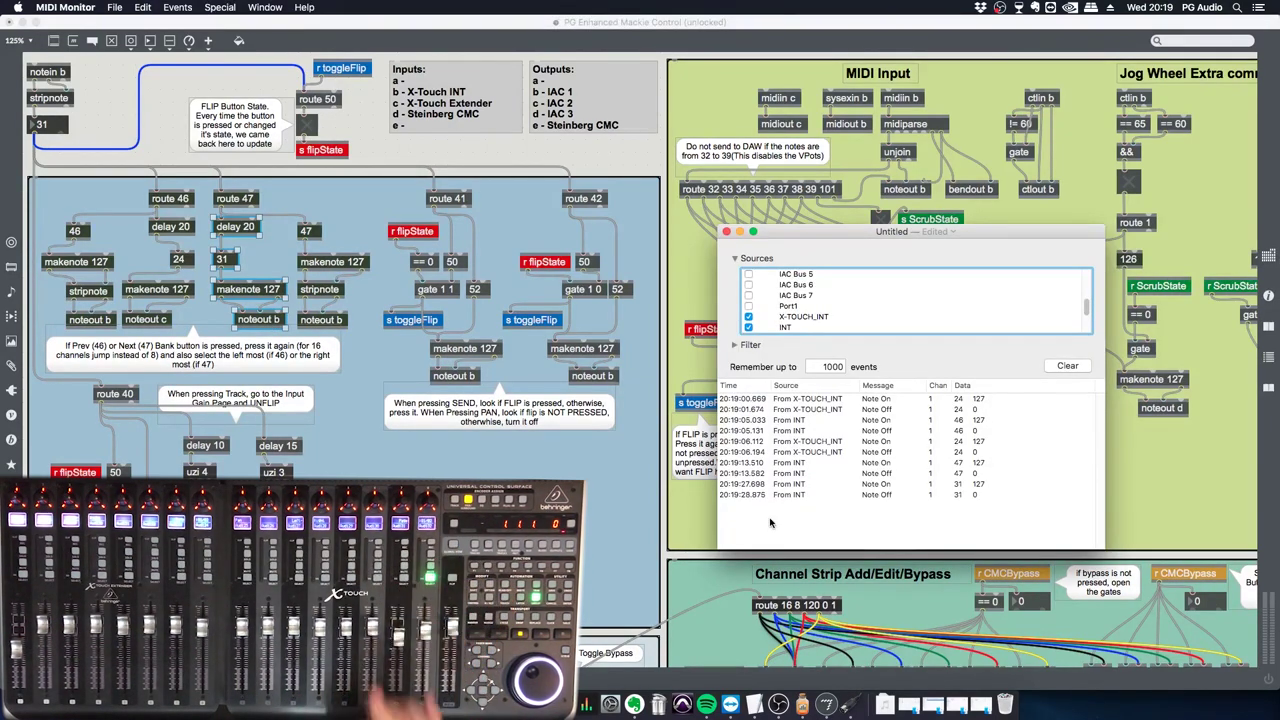
{"action": "key", "text": "super+Tab"}
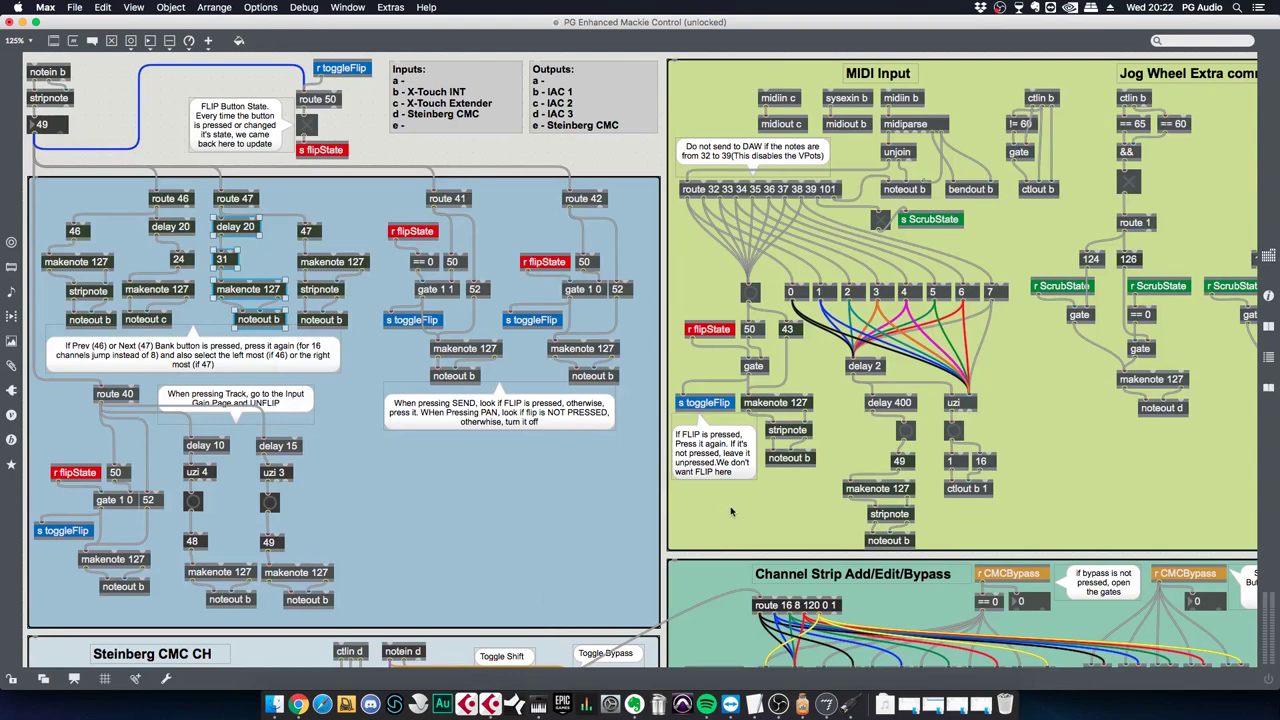
Examine the MIDI Input section's route object, then clear the MIDI Monitor list and monitor the encoder press messages
{"action": "left_click_drag", "start_coordinate": [434, 663], "coordinate": [611, 664]}
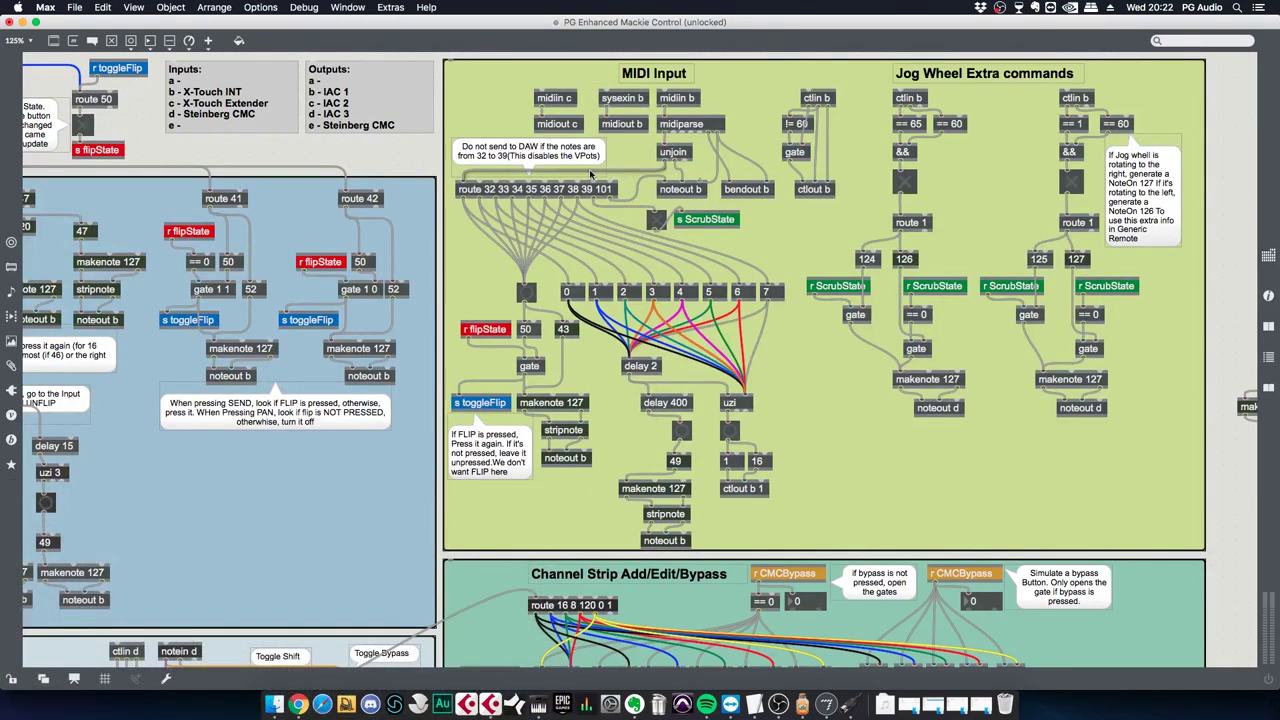
{"action": "left_click_drag", "start_coordinate": [452, 181], "coordinate": [624, 189]}
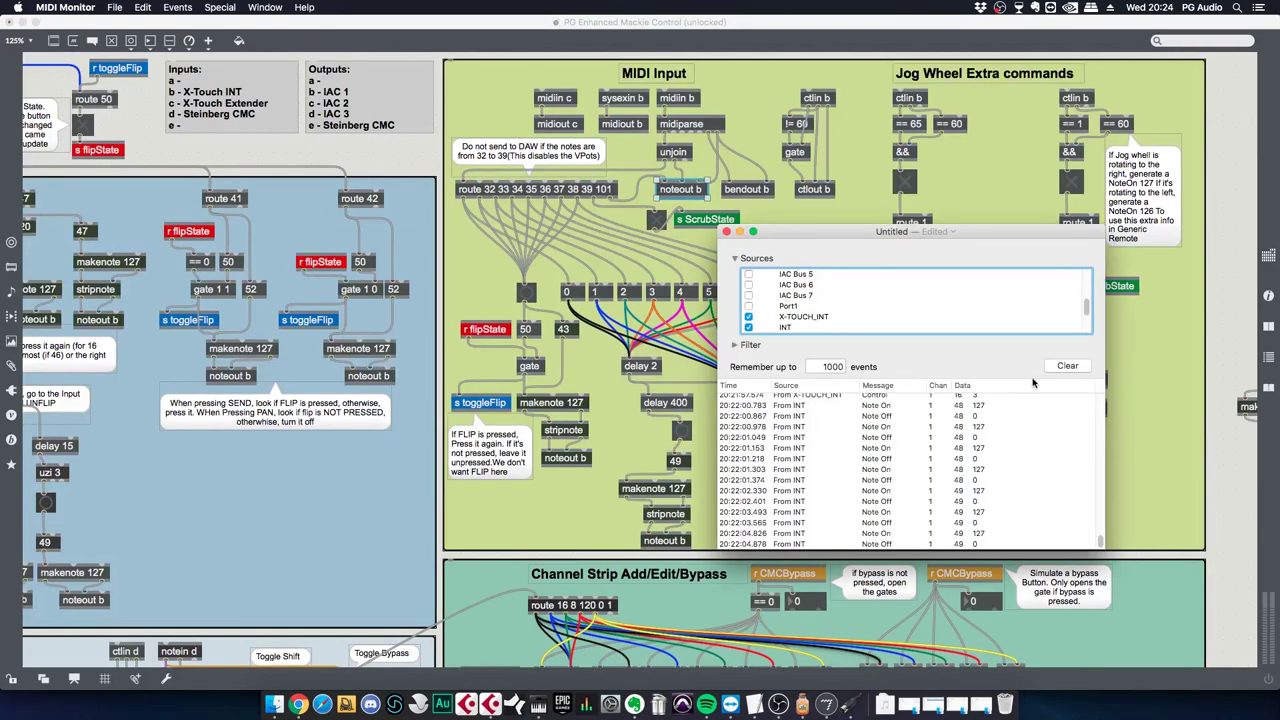
{"action": "left_click", "coordinate": [1063, 368]}
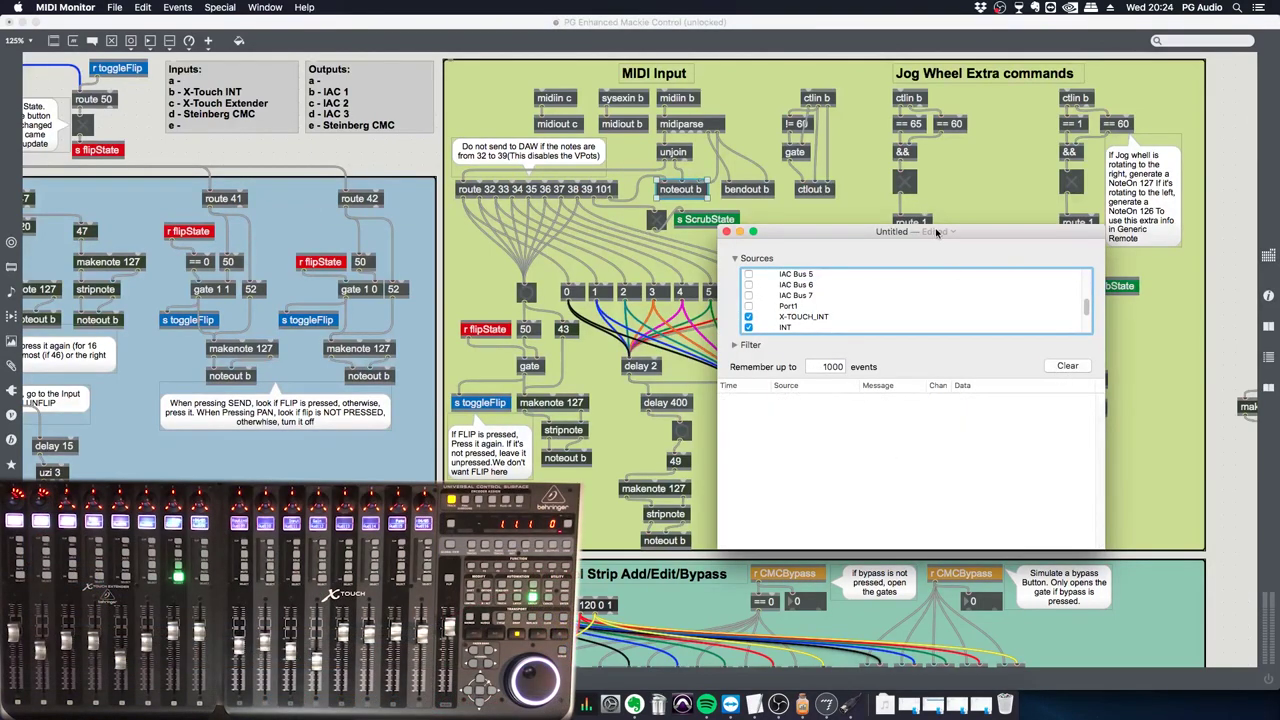
{"action": "left_click_drag", "start_coordinate": [936, 231], "coordinate": [930, 197]}
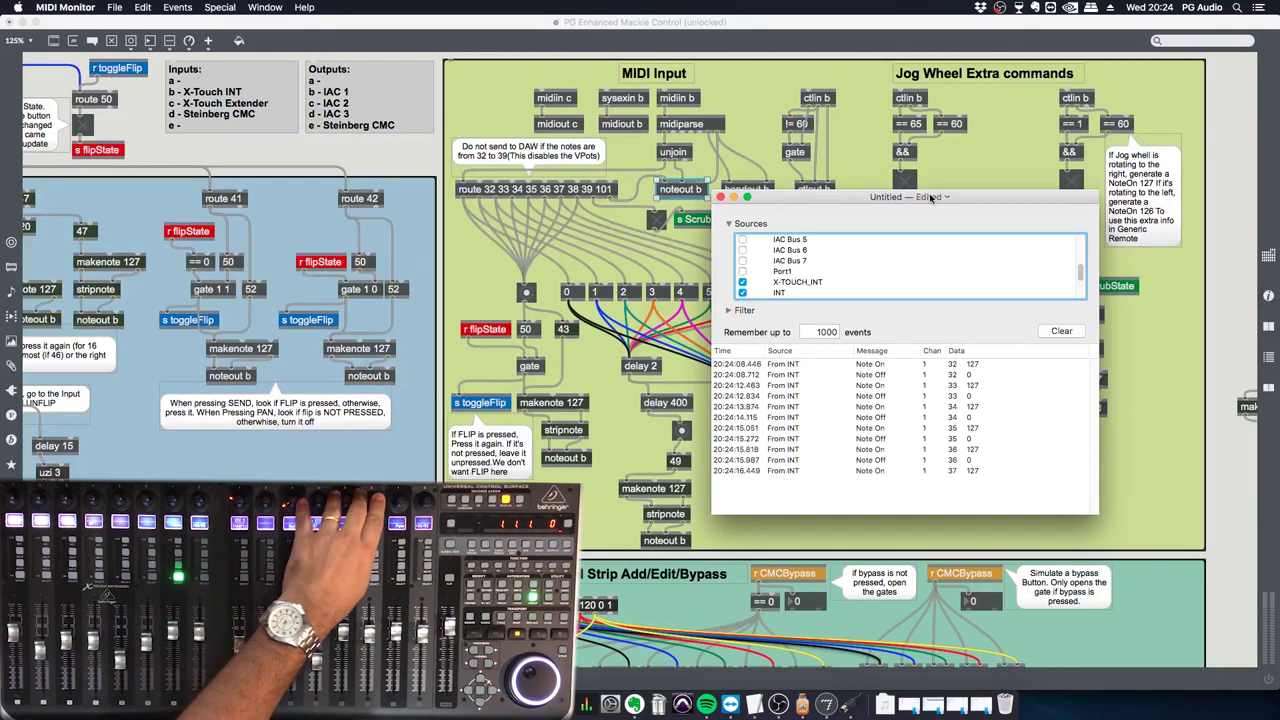
{"action": "left_click", "coordinate": [769, 153]}
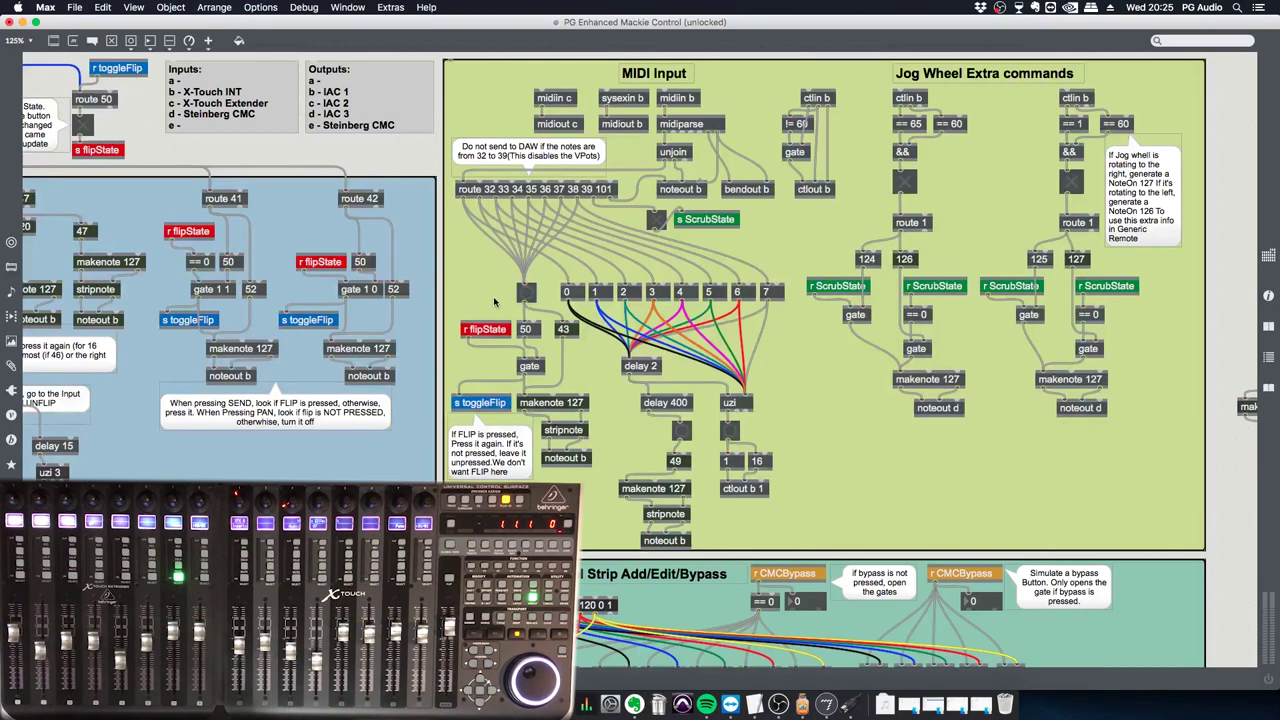
Compare the encoder button messages in MIDI Monitor with the flip and delay chains in the Max patch
{"action": "key", "text": "super+Tab"}
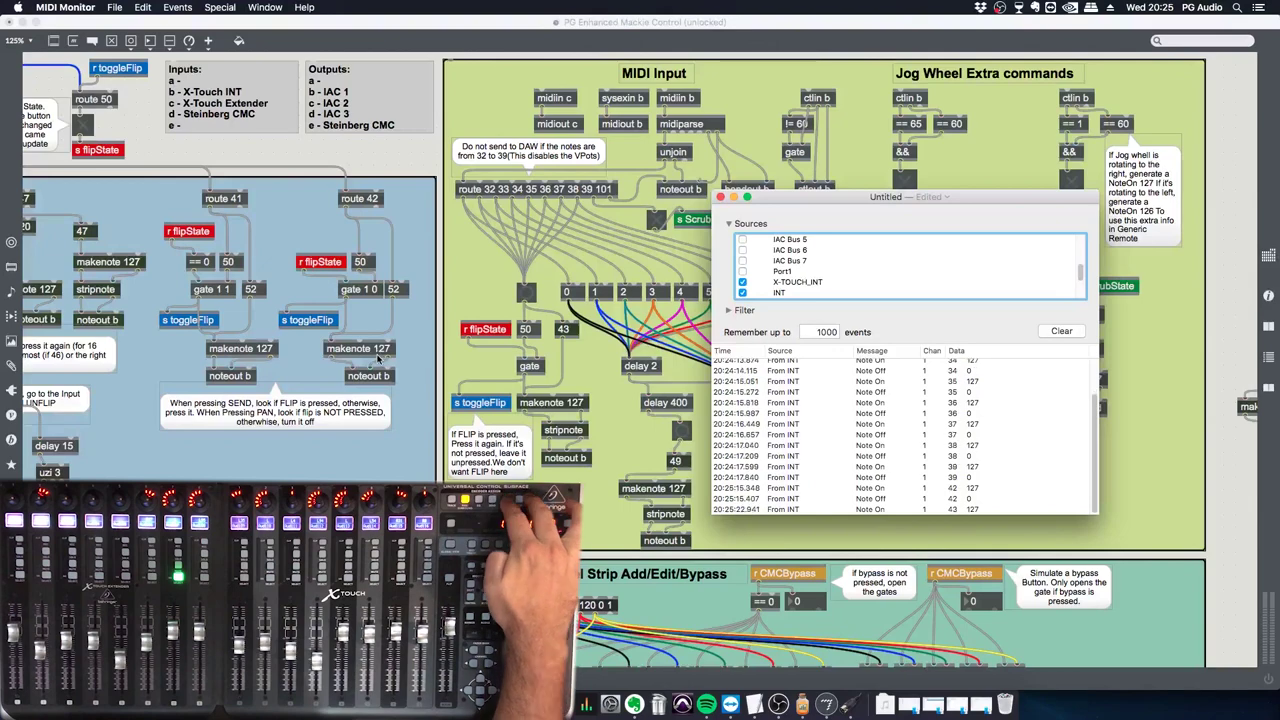
{"action": "key", "text": "super+Tab"}
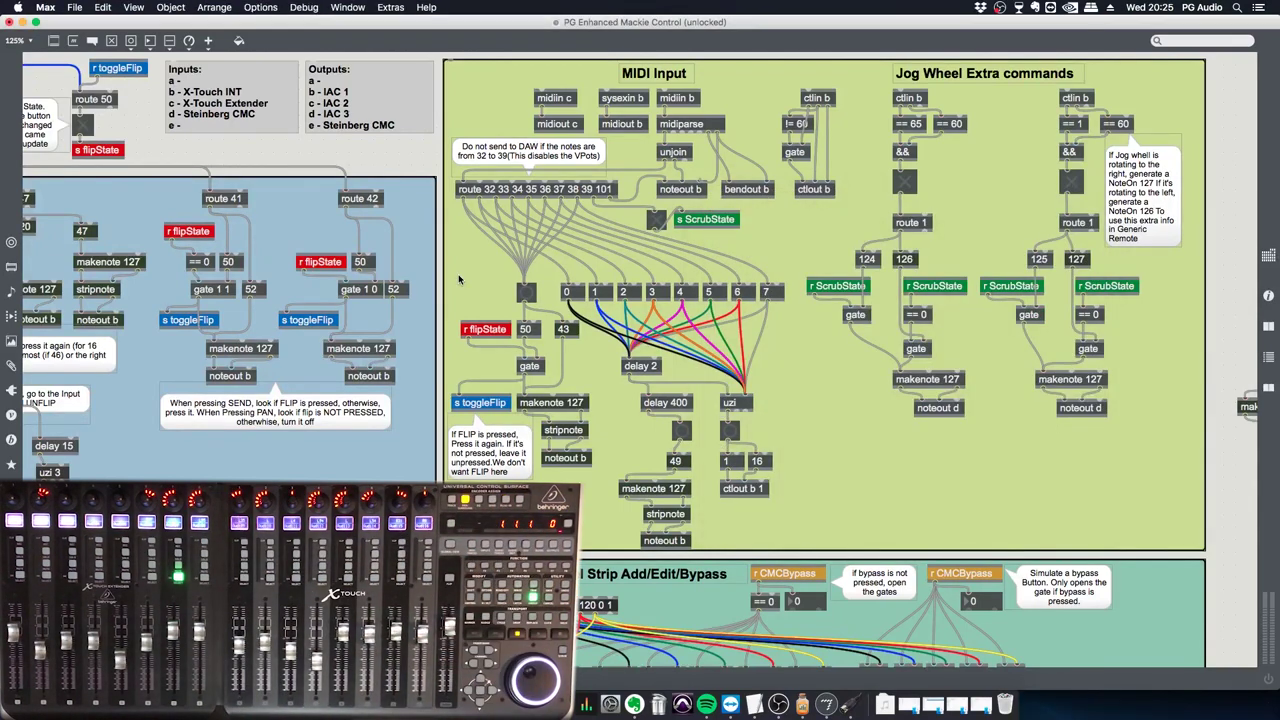
{"action": "key", "text": "super+e"}
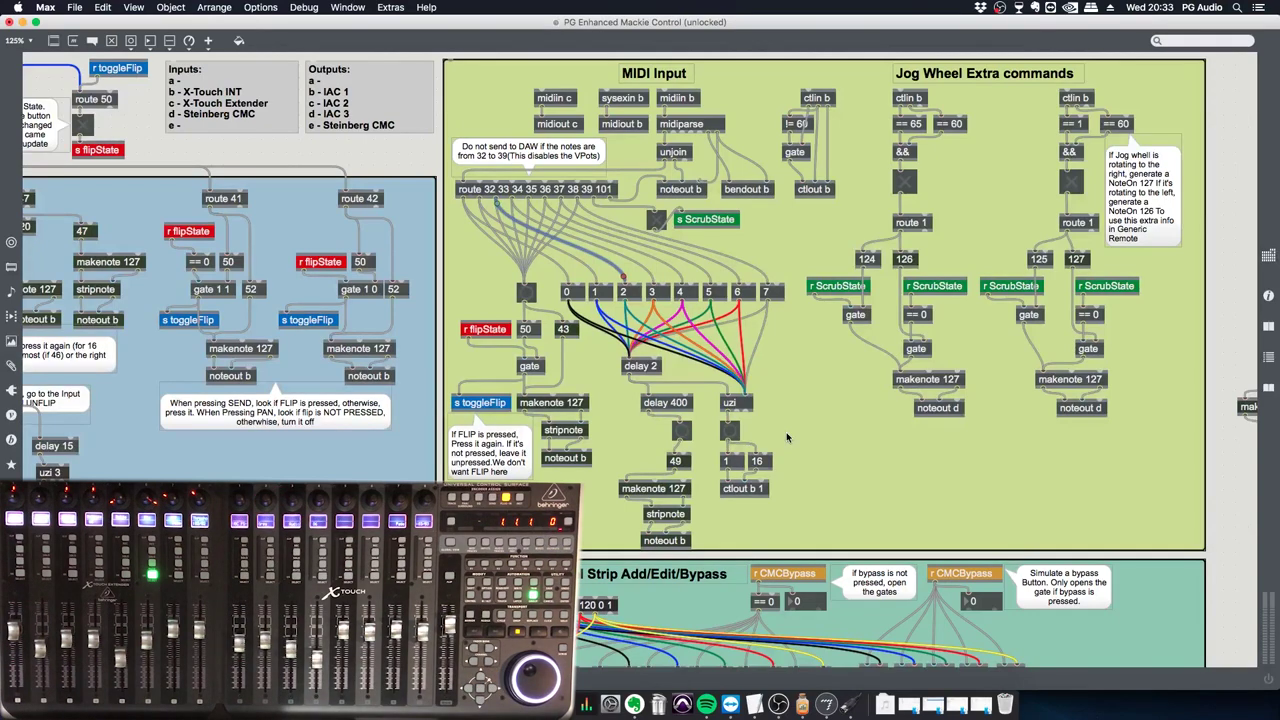
{"action": "key", "text": "super+Tab"}
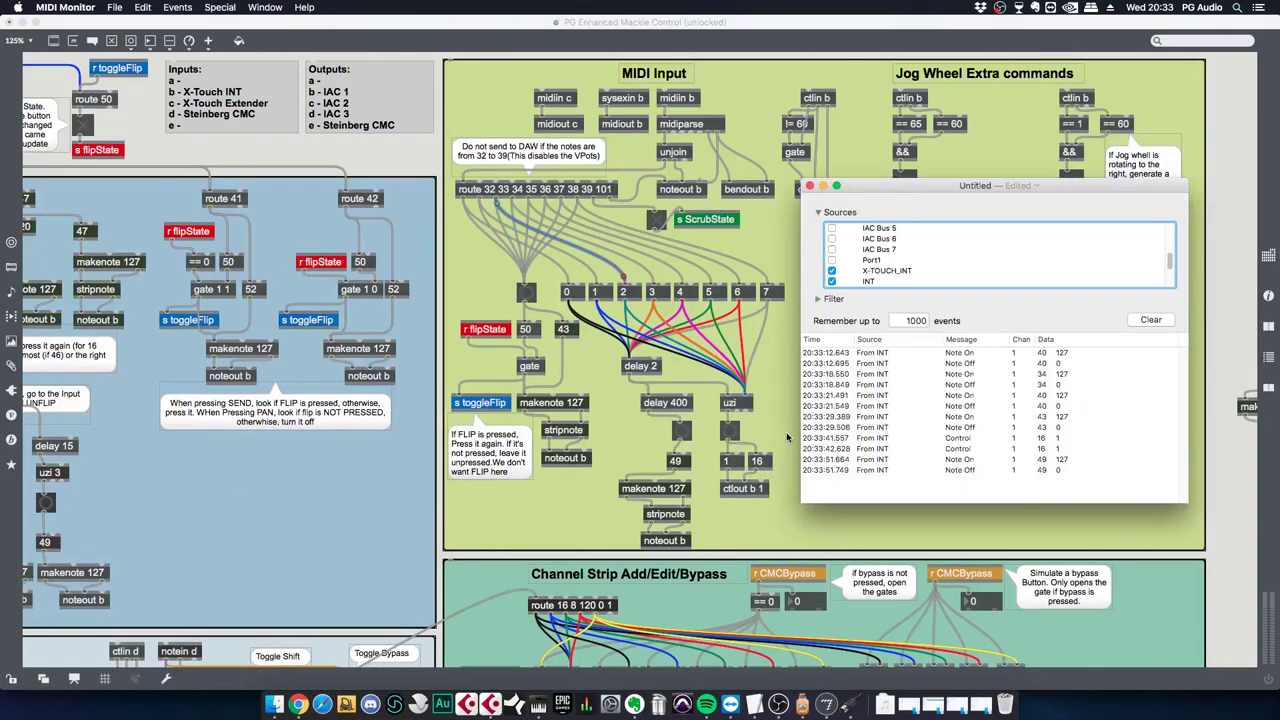
{"action": "left_click", "coordinate": [787, 437]}
Switch to Cubase's MixConsole, open the Decapitator insert editor on Audio 06 and close it
{"action": "left_click", "coordinate": [466, 705]}
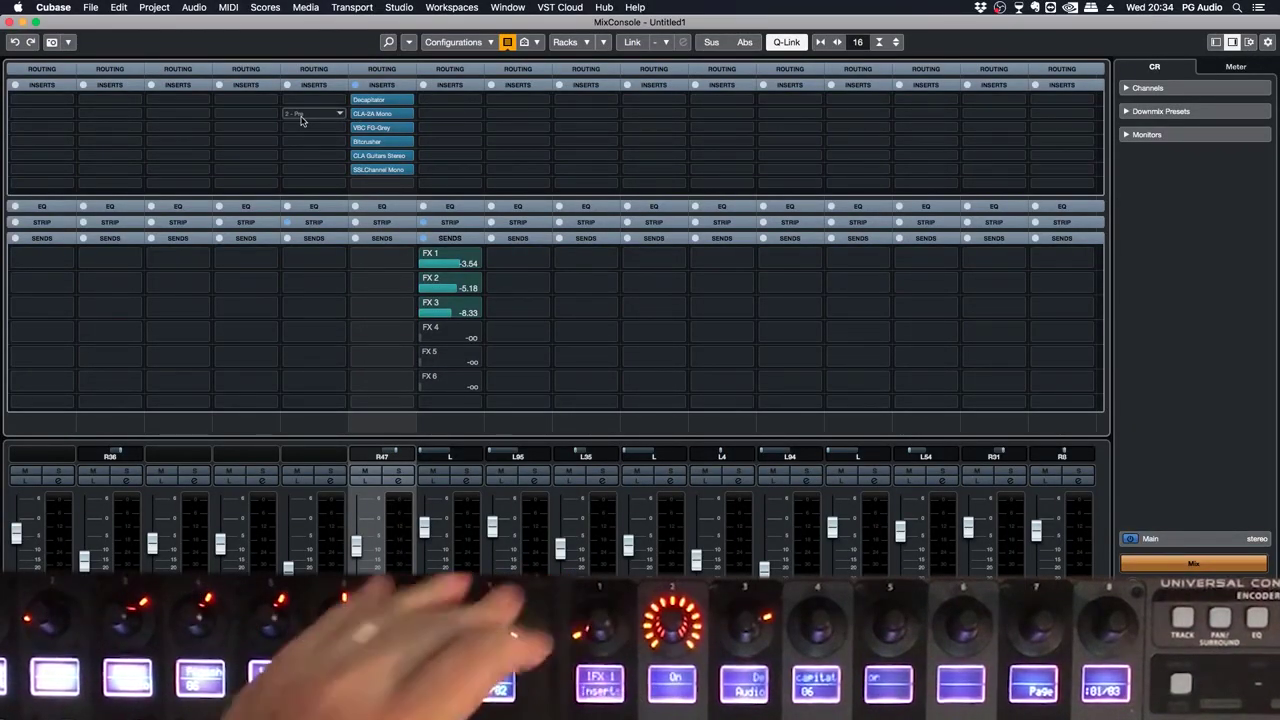
{"action": "left_click", "coordinate": [368, 100]}
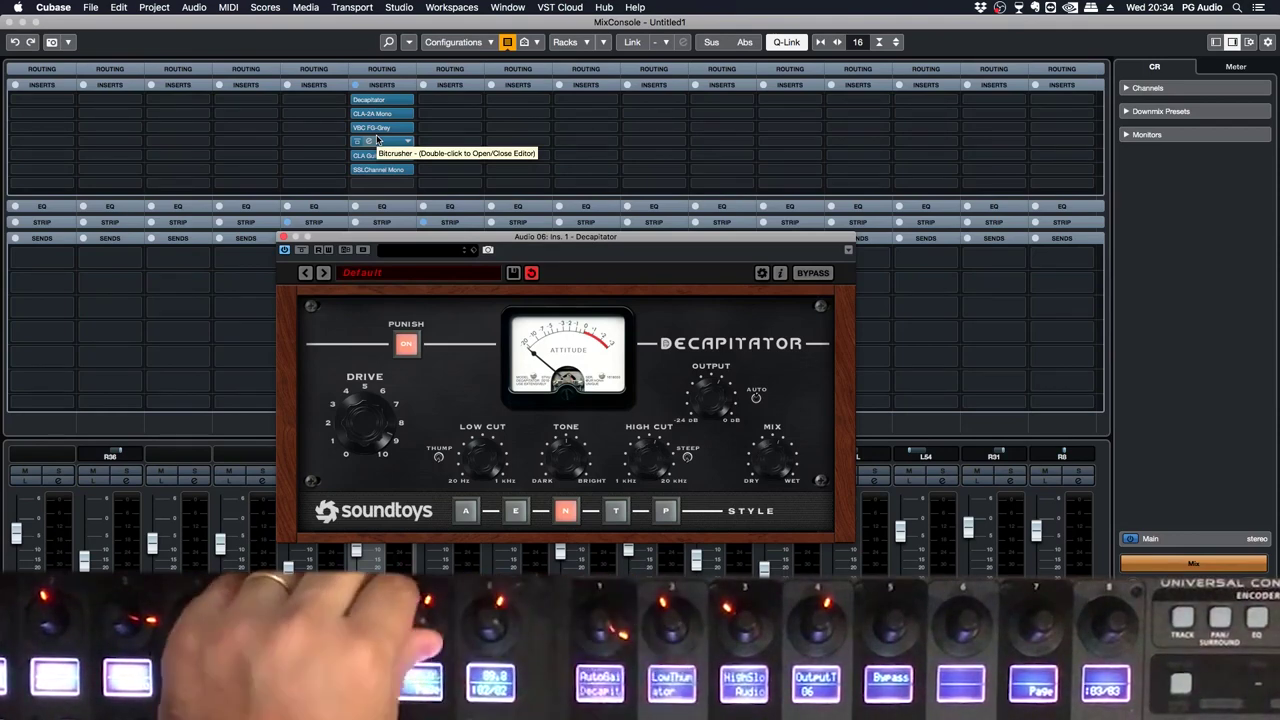
{"action": "left_click", "coordinate": [283, 238]}
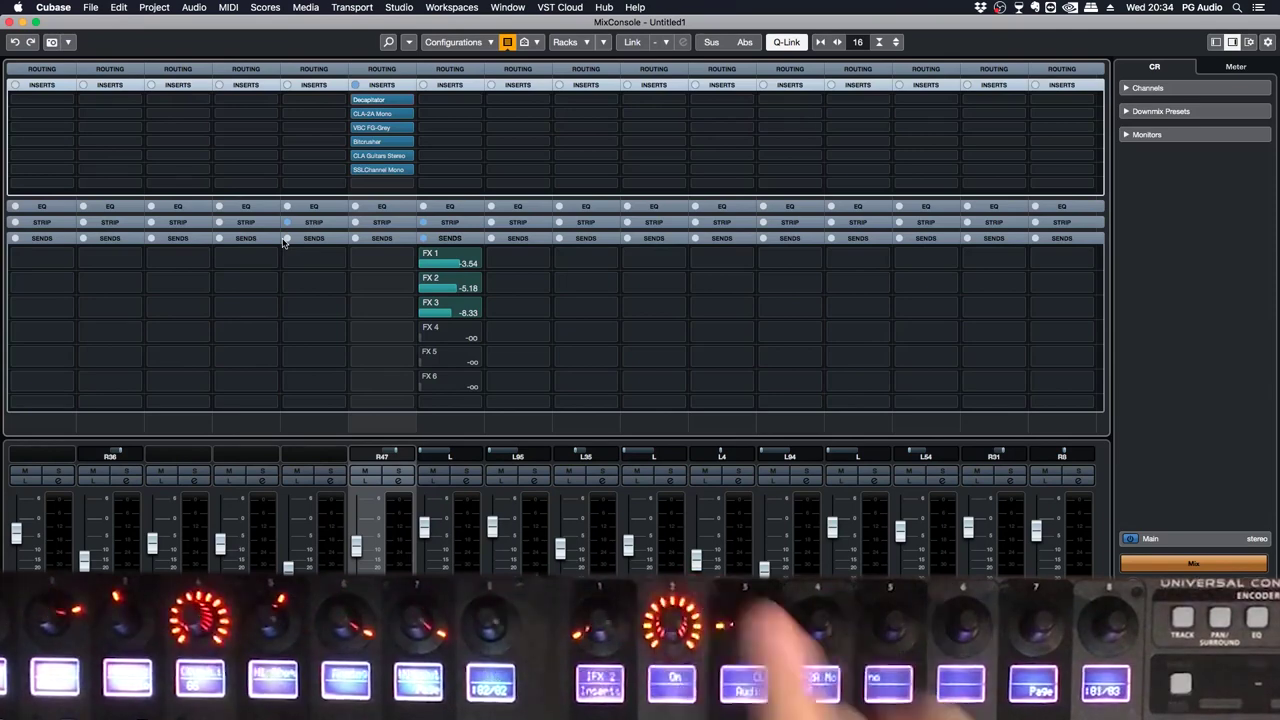
View the CLA-2A Mono and VBC FG-Grey insert editors on Audio 06, moving the VBC FG-Grey window aside
{"action": "left_click", "coordinate": [366, 113]}
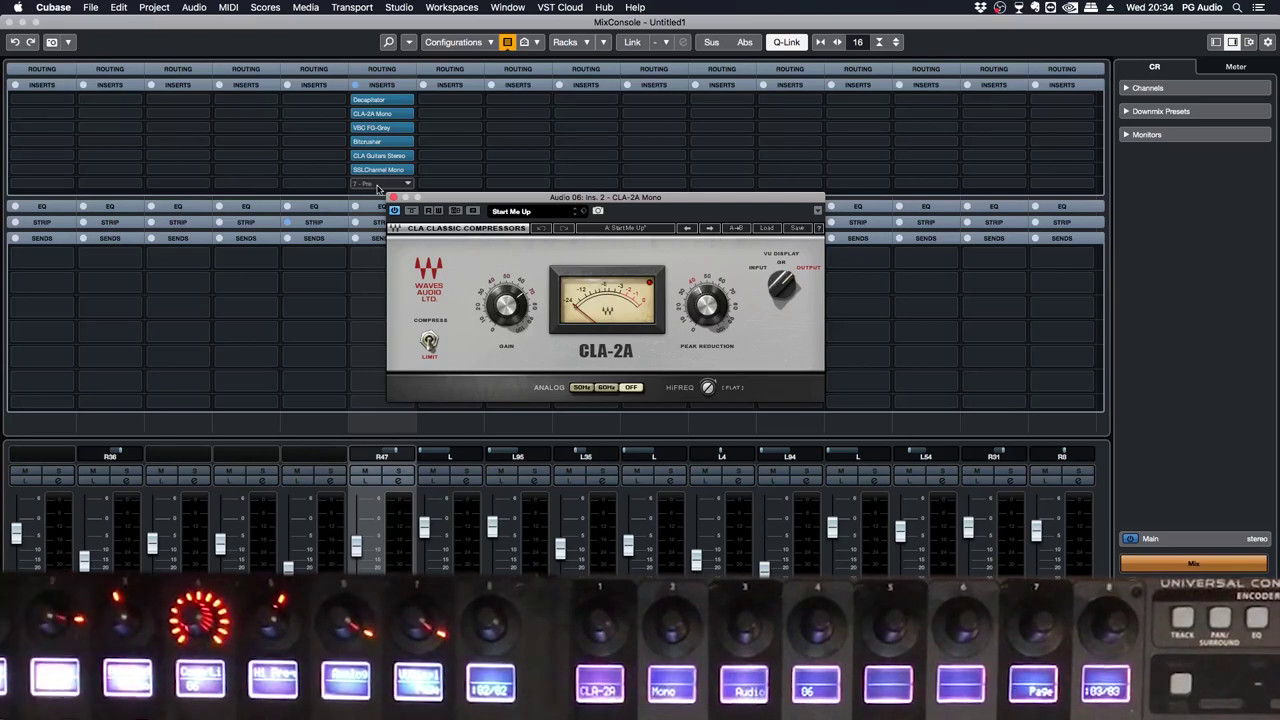
{"action": "left_click", "coordinate": [394, 198]}
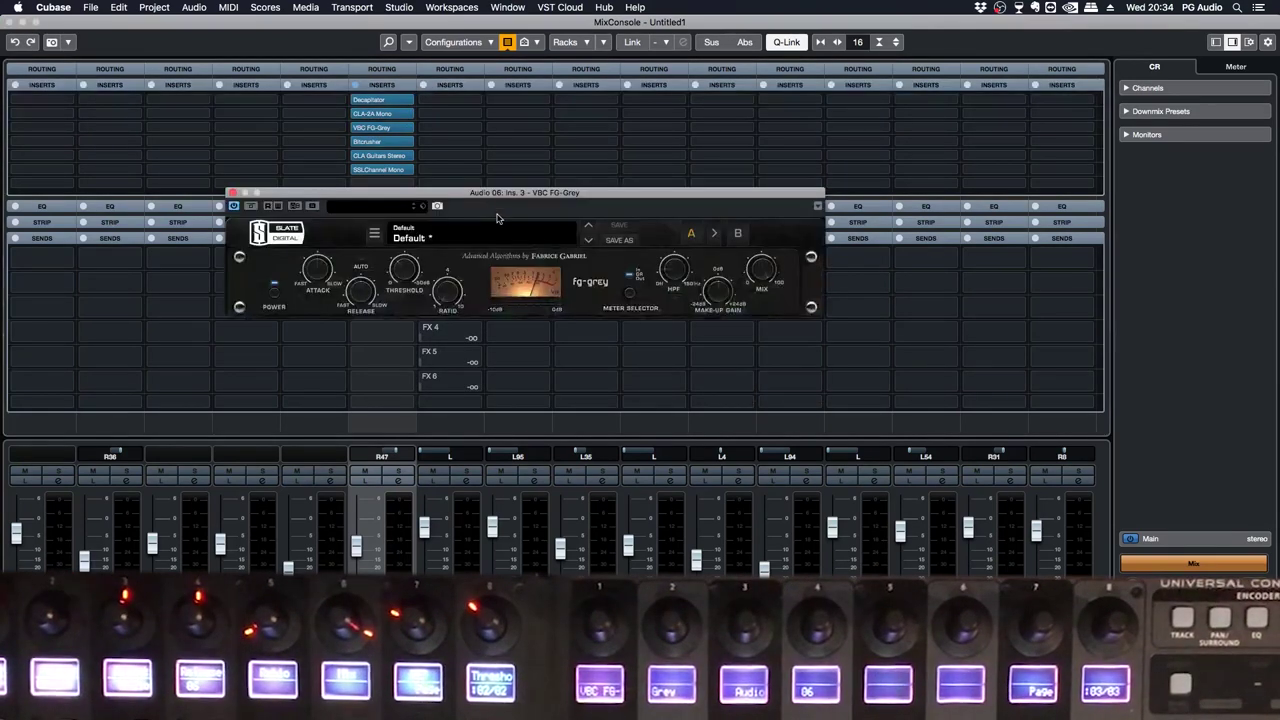
{"action": "left_click_drag", "start_coordinate": [509, 194], "coordinate": [690, 257]}
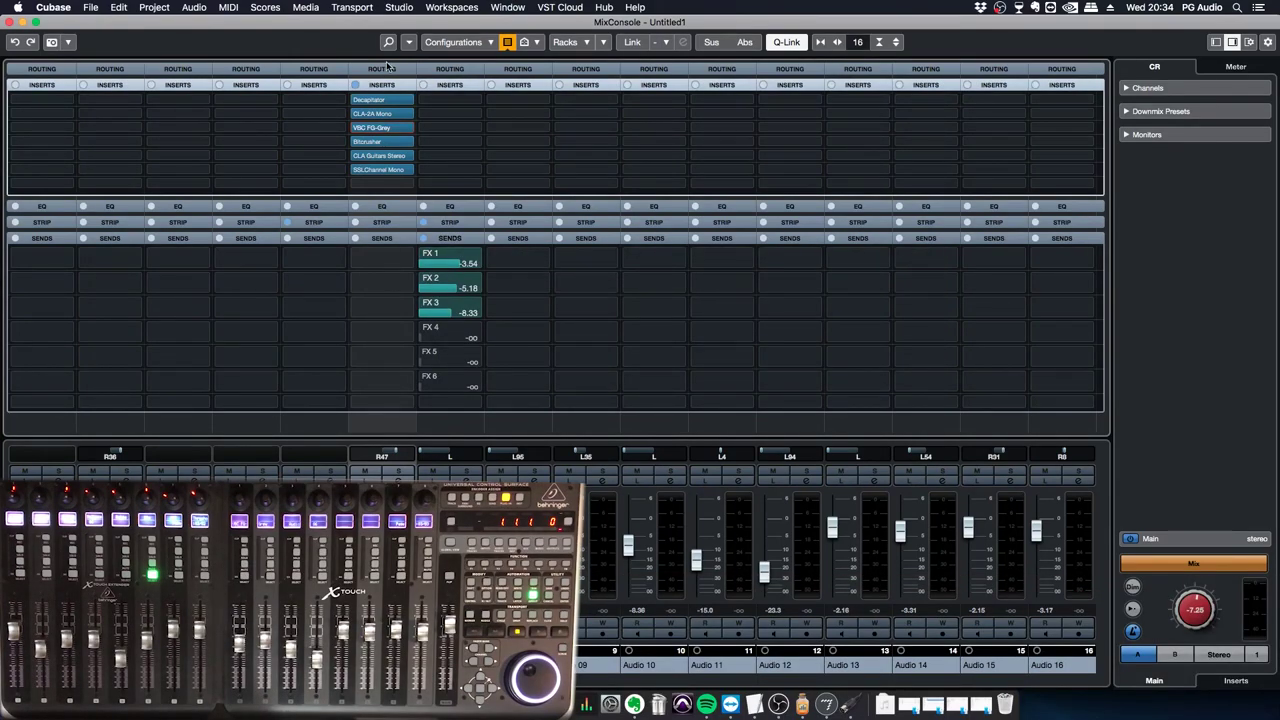
In Studio Setup, set the MIDI input of Generic Remote 2 to X-Touch INT
{"action": "left_click", "coordinate": [398, 7]}
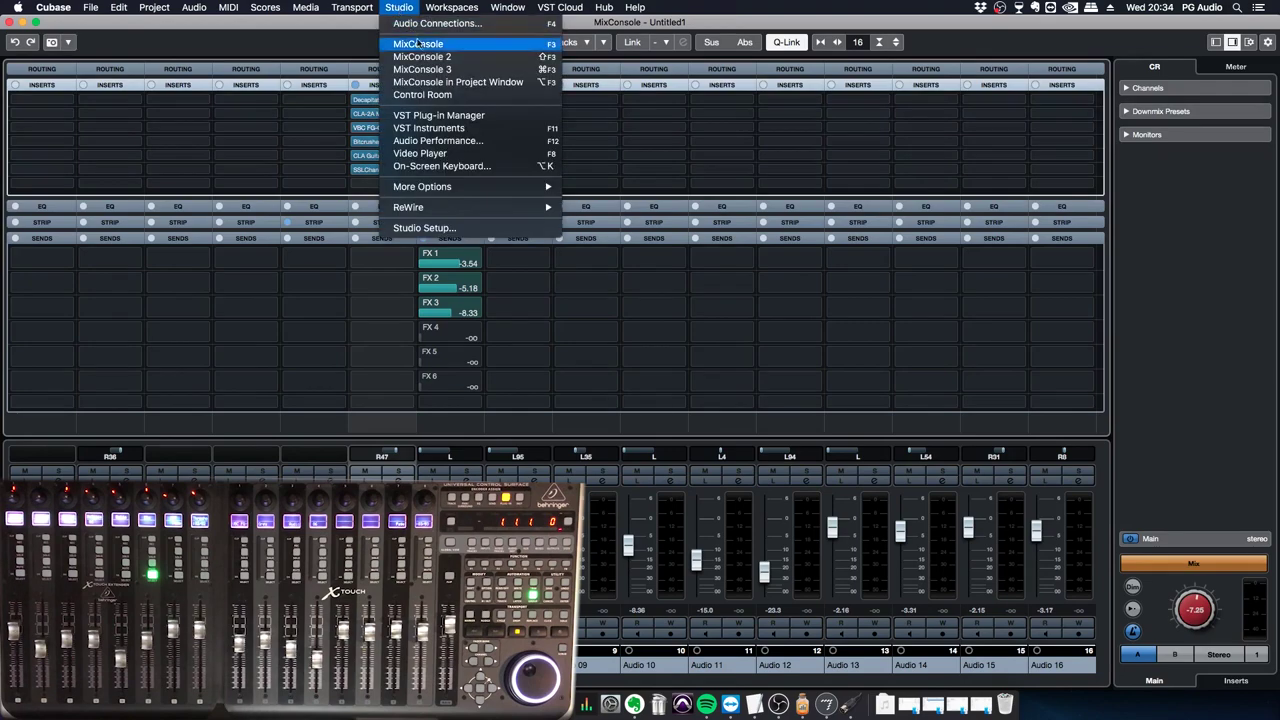
{"action": "left_click", "coordinate": [479, 228]}
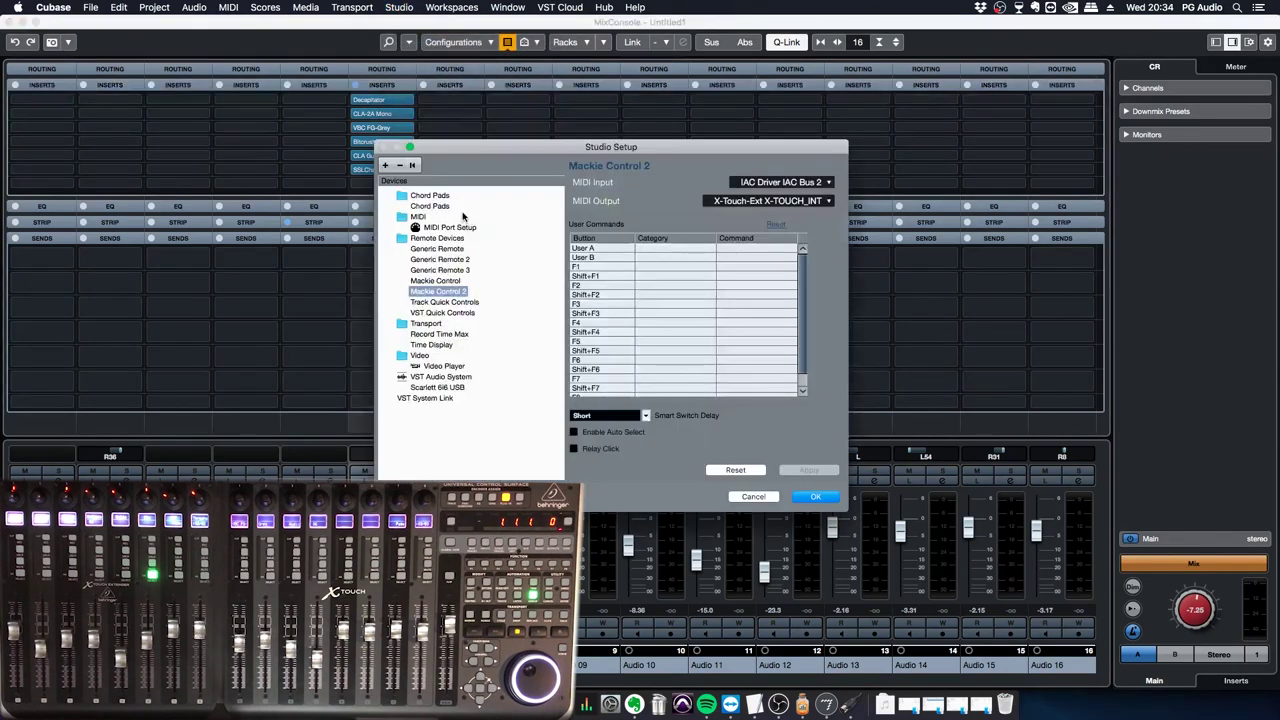
{"action": "left_click", "coordinate": [440, 259]}
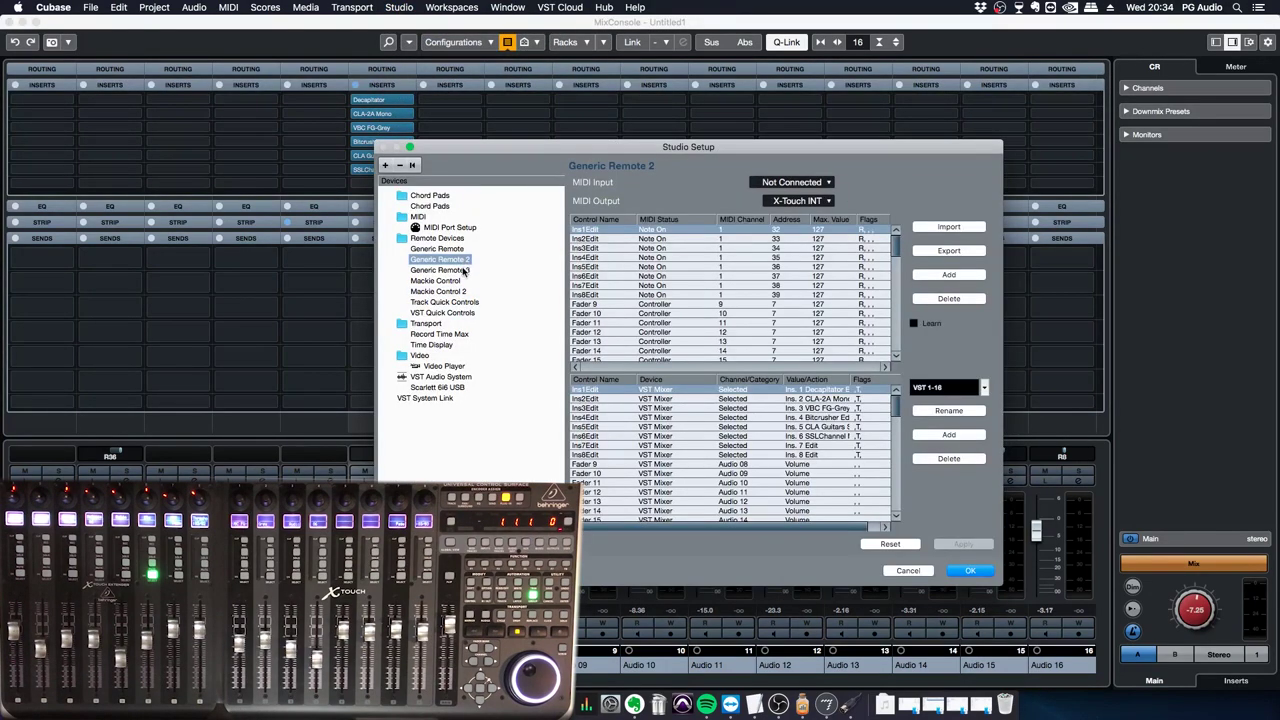
{"action": "left_click", "coordinate": [805, 183]}
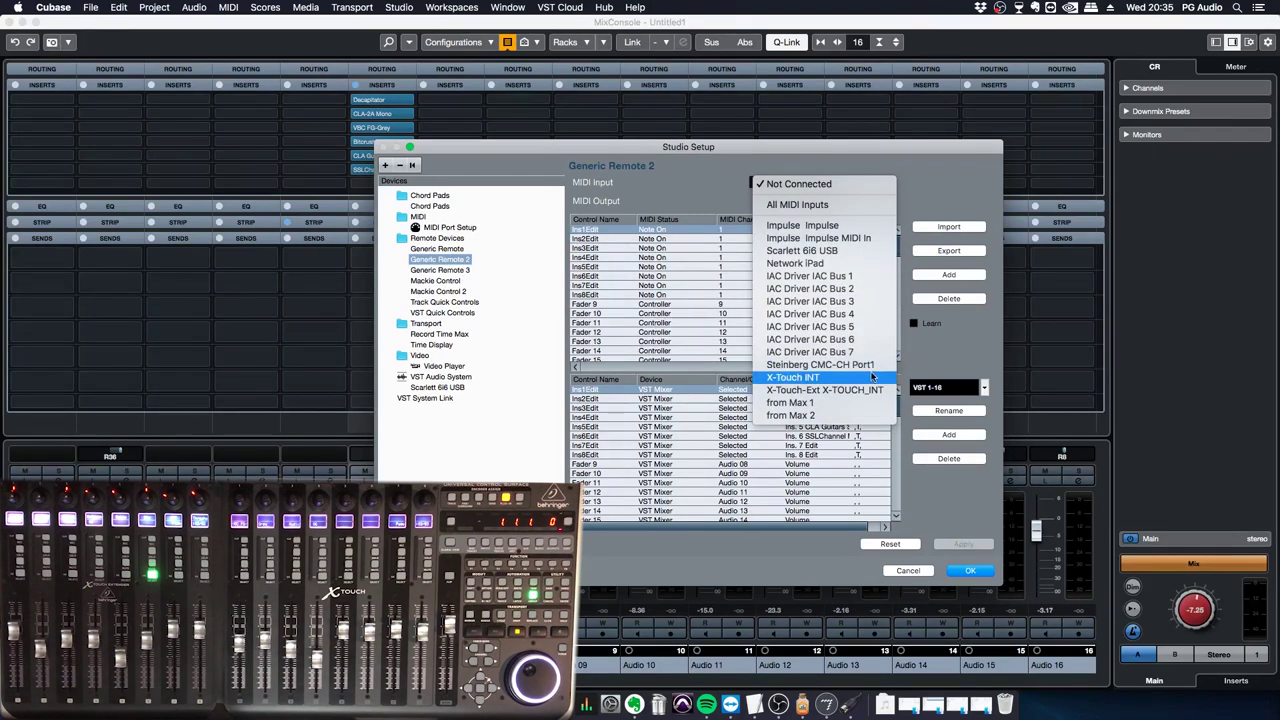
{"action": "left_click", "coordinate": [866, 379]}
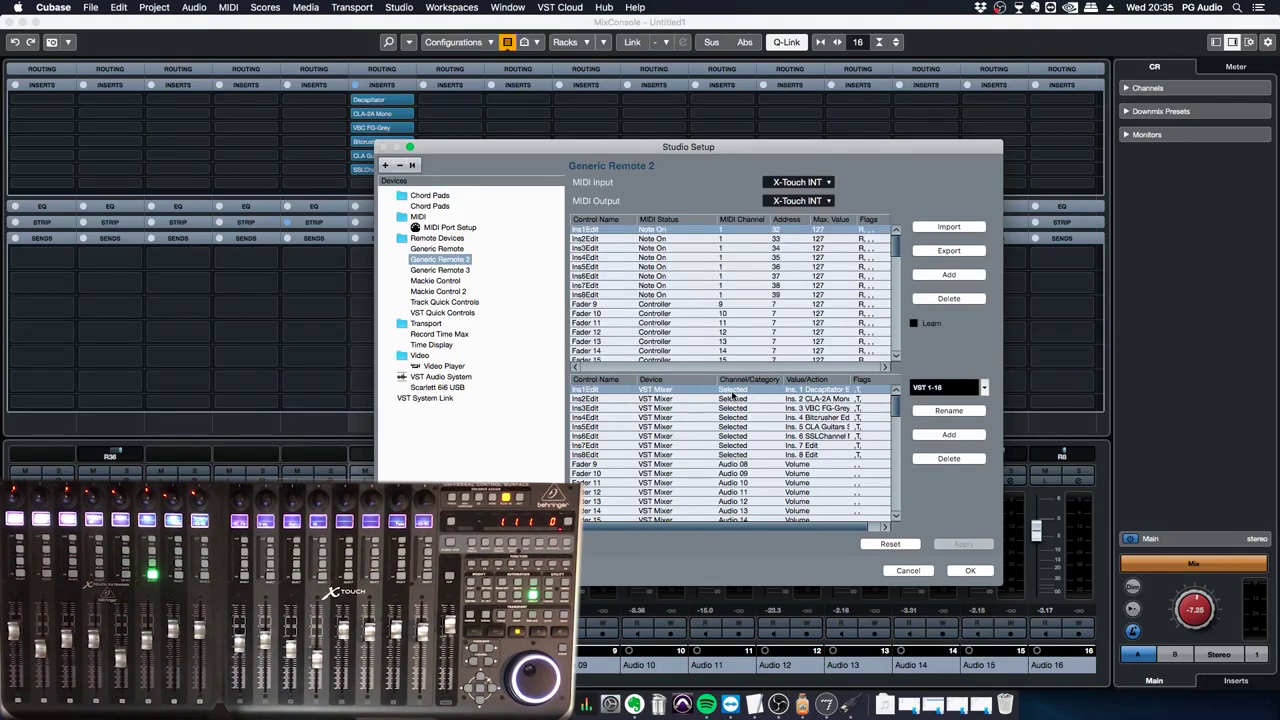
Assign Edit under Ins. 1 Decapitator as the value/action of the Ins1Edit control
{"action": "left_click", "coordinate": [843, 392]}
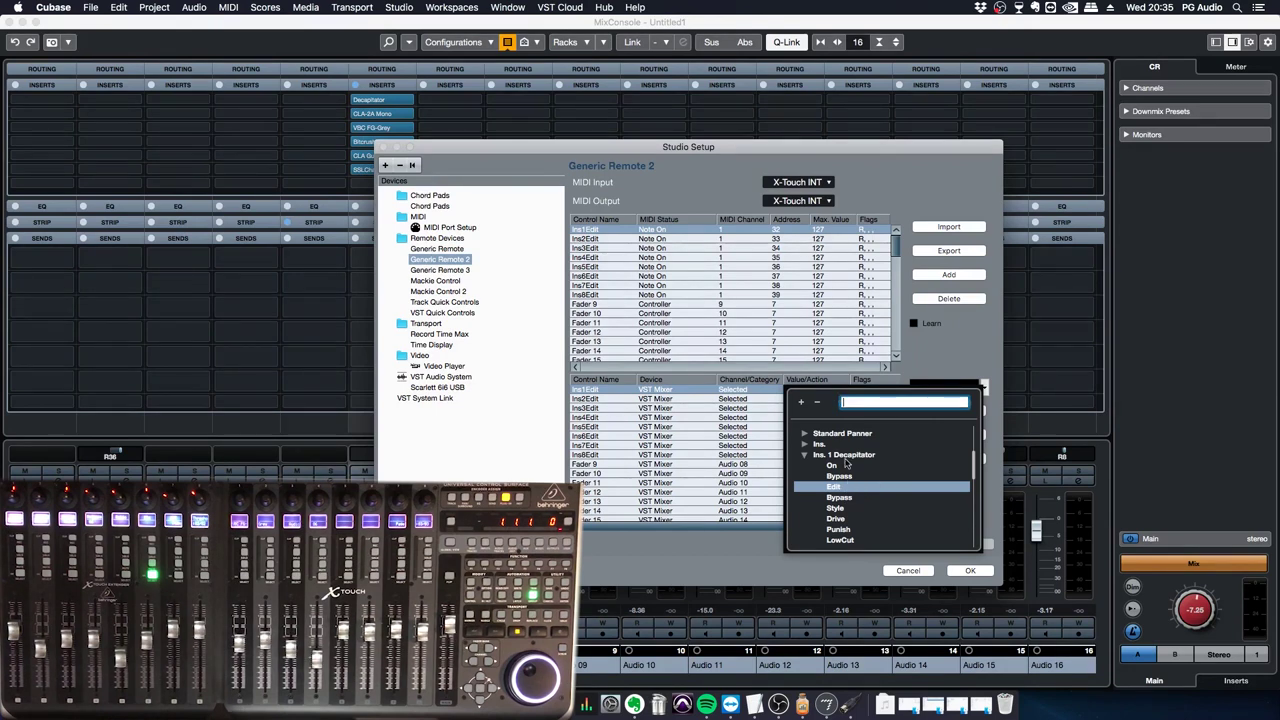
{"action": "key", "text": "Return"}
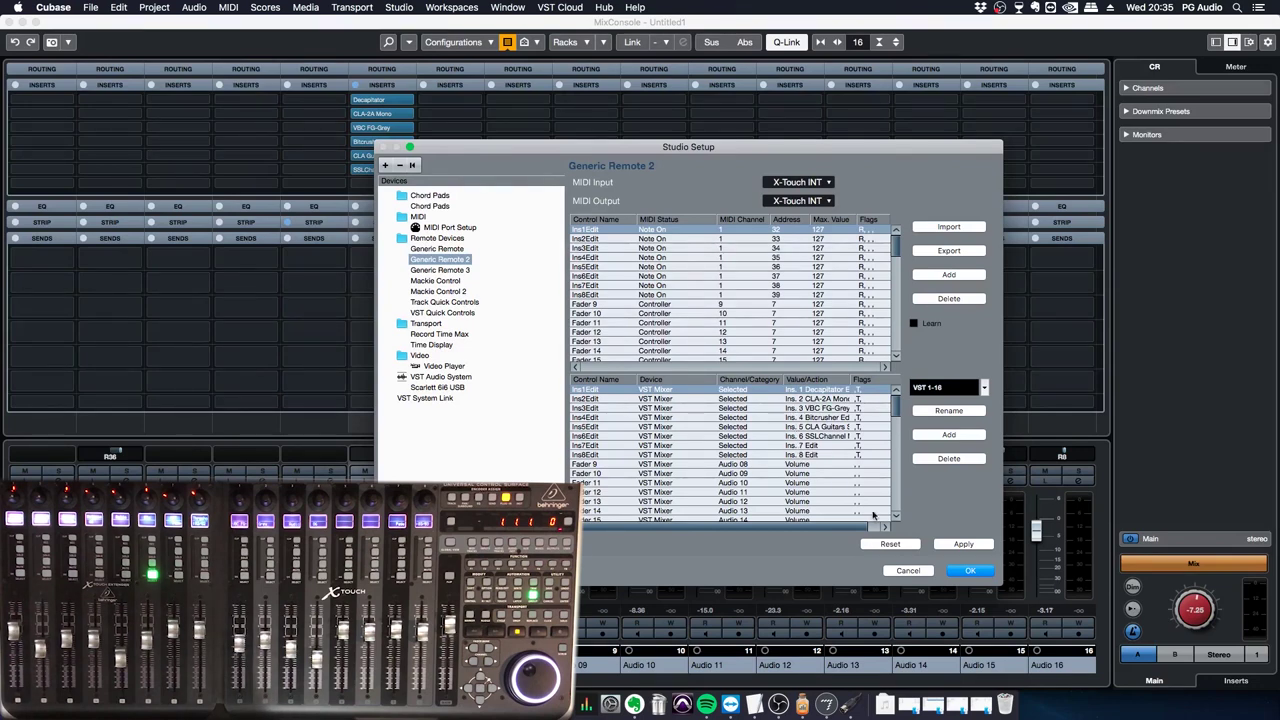
Confirm the Generic Remote 2 setup and close Studio Setup
{"action": "left_click", "coordinate": [970, 570]}
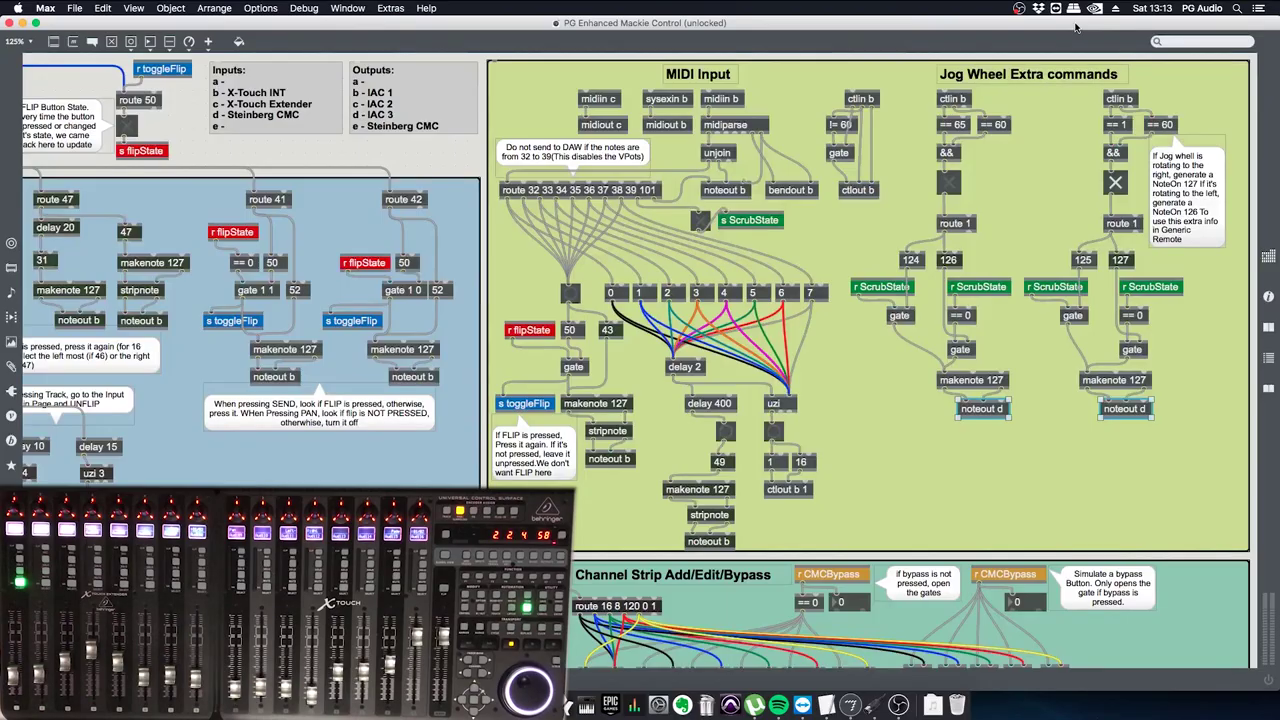
In the Max patch, select the Jog Wheel Extra commands objects to point them out and deselect them
{"action": "left_click_drag", "start_coordinate": [838, 80], "coordinate": [1186, 422]}
{"action": "left_click", "coordinate": [1198, 367]}
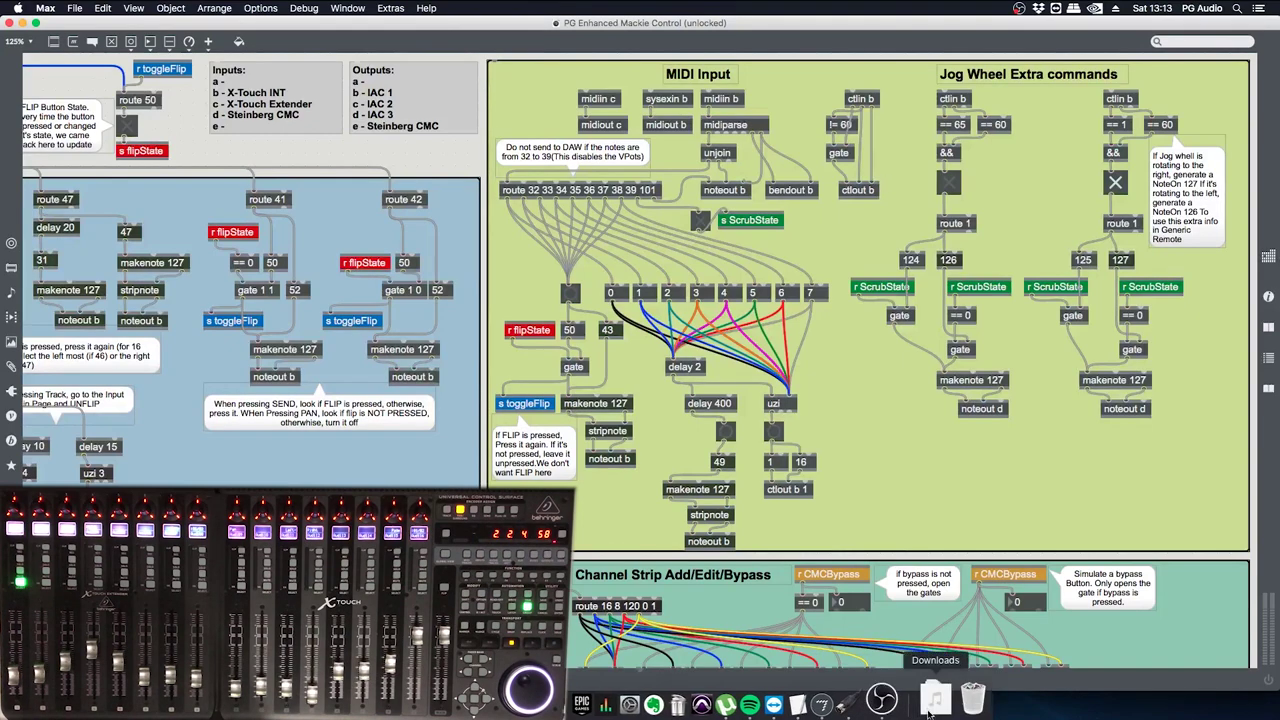
Switch to MIDI Monitor, clear the event list and examine the jog wheel's Control messages coming from INT
{"action": "left_click", "coordinate": [900, 700]}
{"action": "left_click", "coordinate": [1020, 331]}
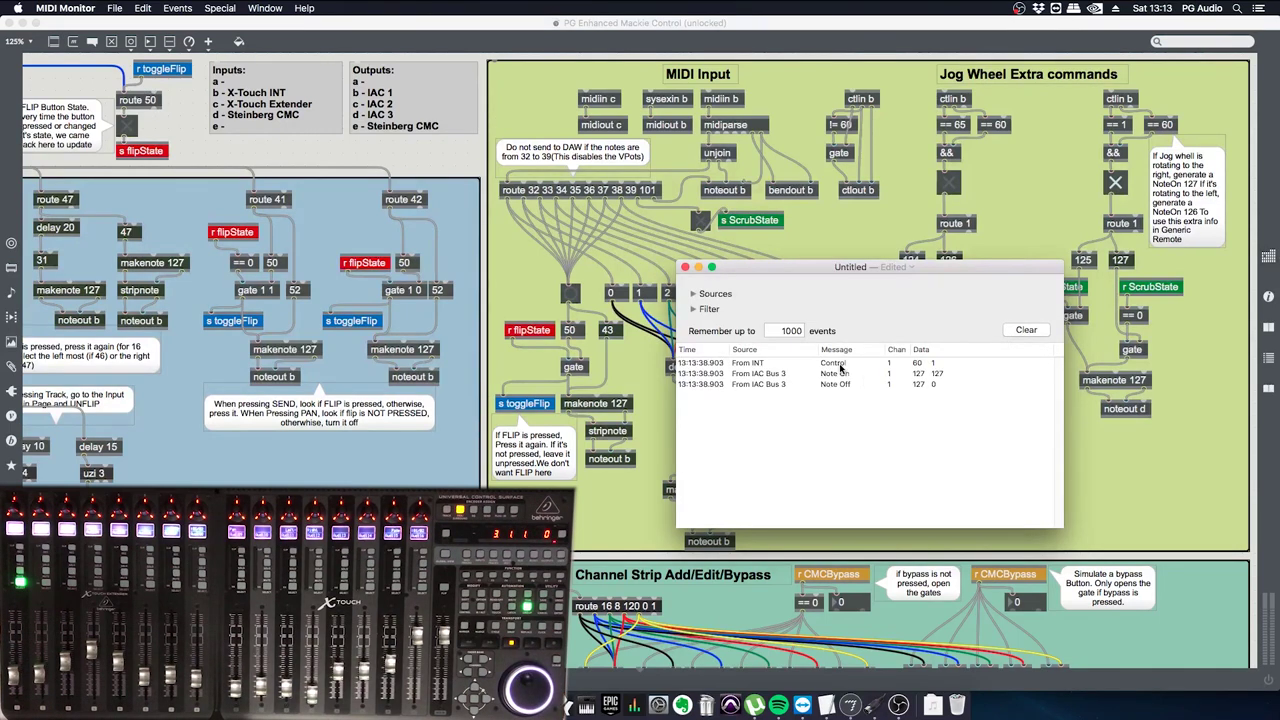
{"action": "left_click", "coordinate": [840, 364]}
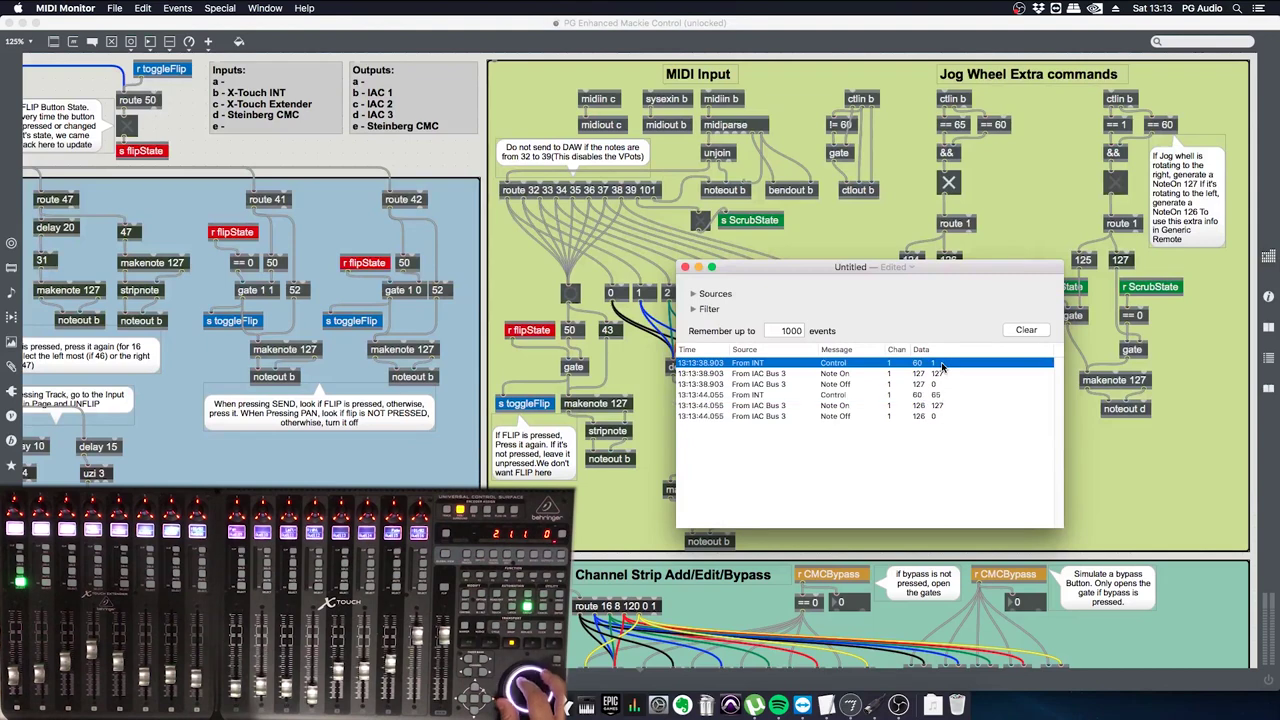
{"action": "left_click", "coordinate": [935, 396]}
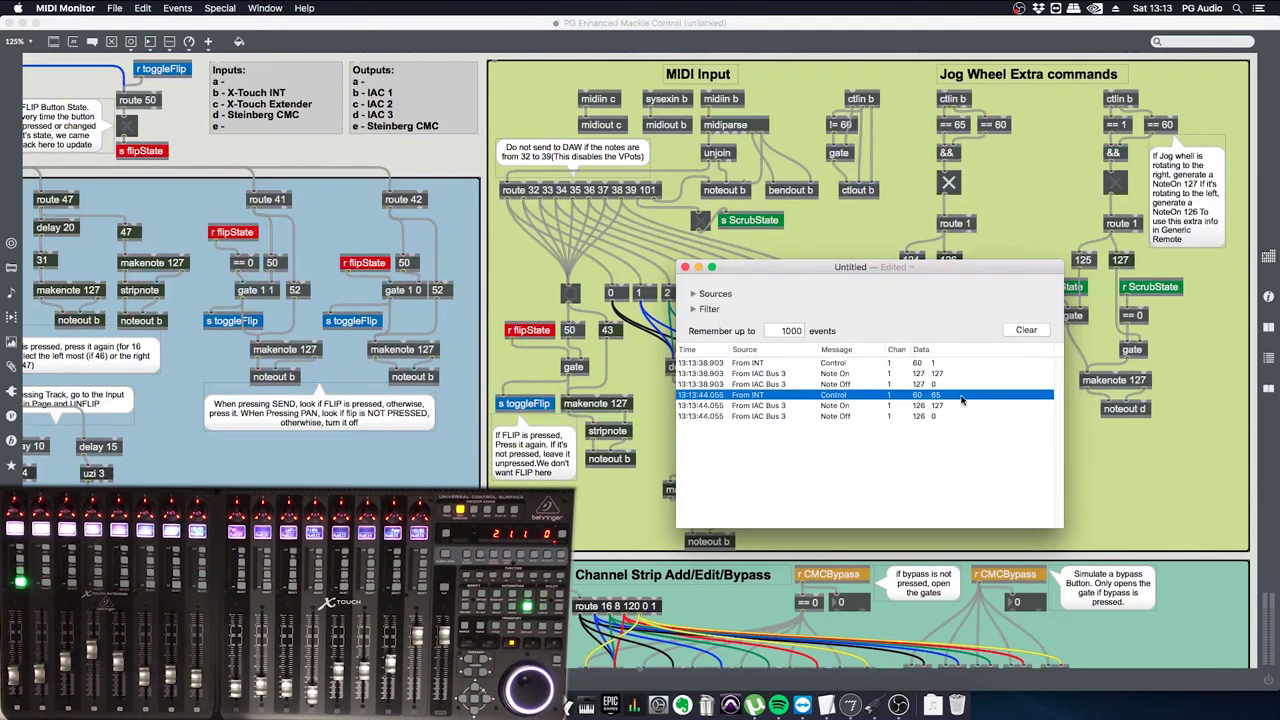
{"action": "left_click", "coordinate": [771, 363]}
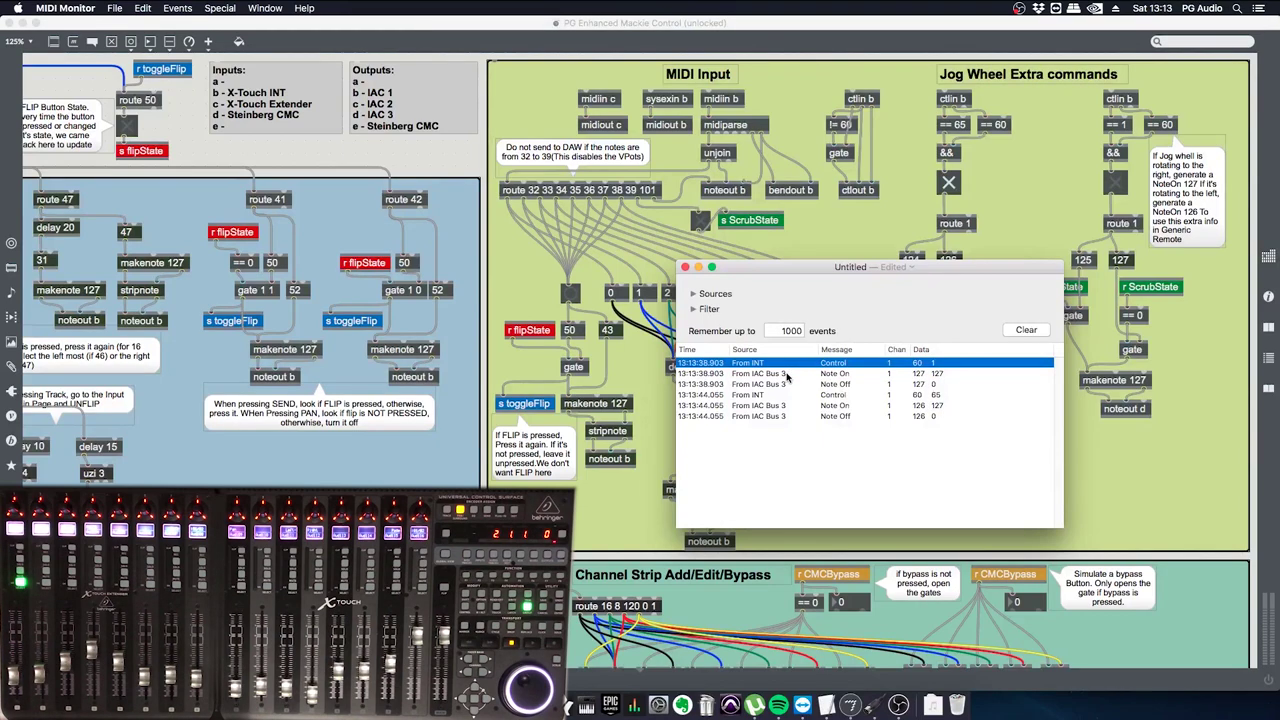
Highlight all four Note On and Note Off events from IAC Bus 3 in the event list
{"action": "left_click", "coordinate": [787, 373]}
{"action": "left_click", "coordinate": [786, 384], "text": "super"}
{"action": "left_click", "coordinate": [784, 405], "text": "super"}
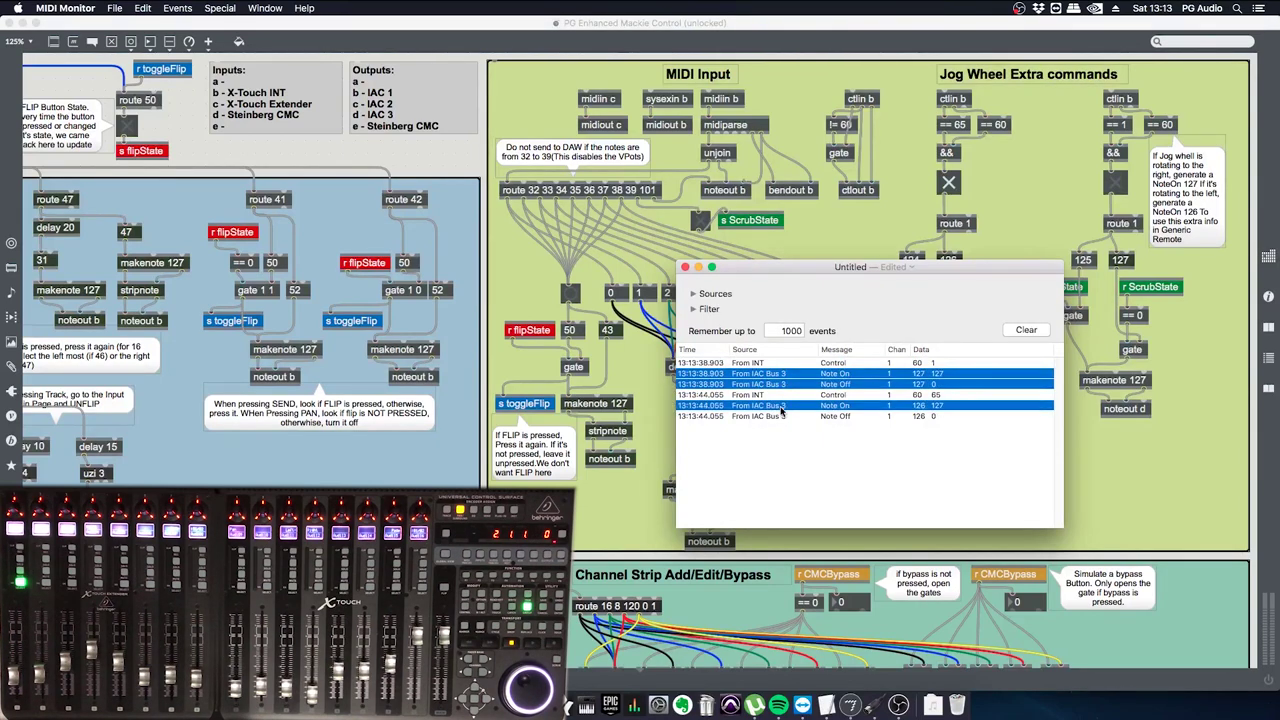
{"action": "left_click", "coordinate": [783, 416], "text": "super"}
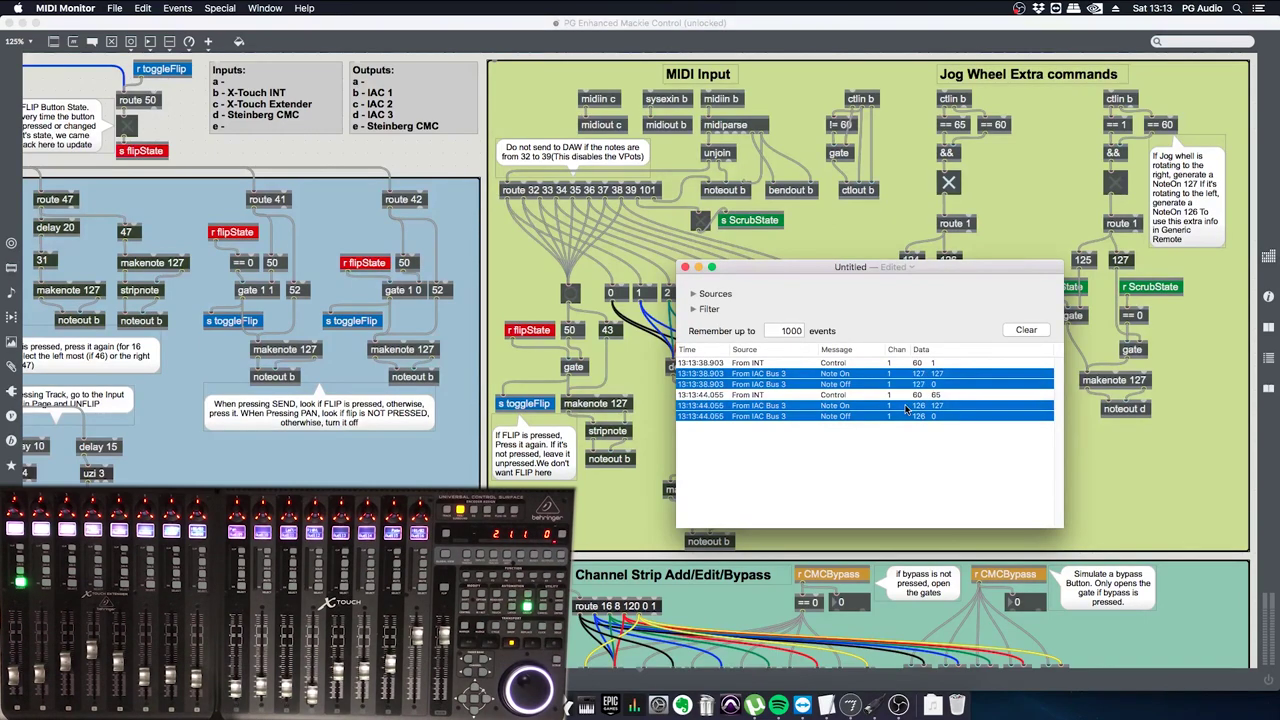
In Max, examine the jog wheel chain from the == 65 and == 60 comparisons through note 126 to noteout d
{"action": "left_click_drag", "start_coordinate": [1027, 98], "coordinate": [941, 433]}
{"action": "left_click", "coordinate": [1000, 197]}
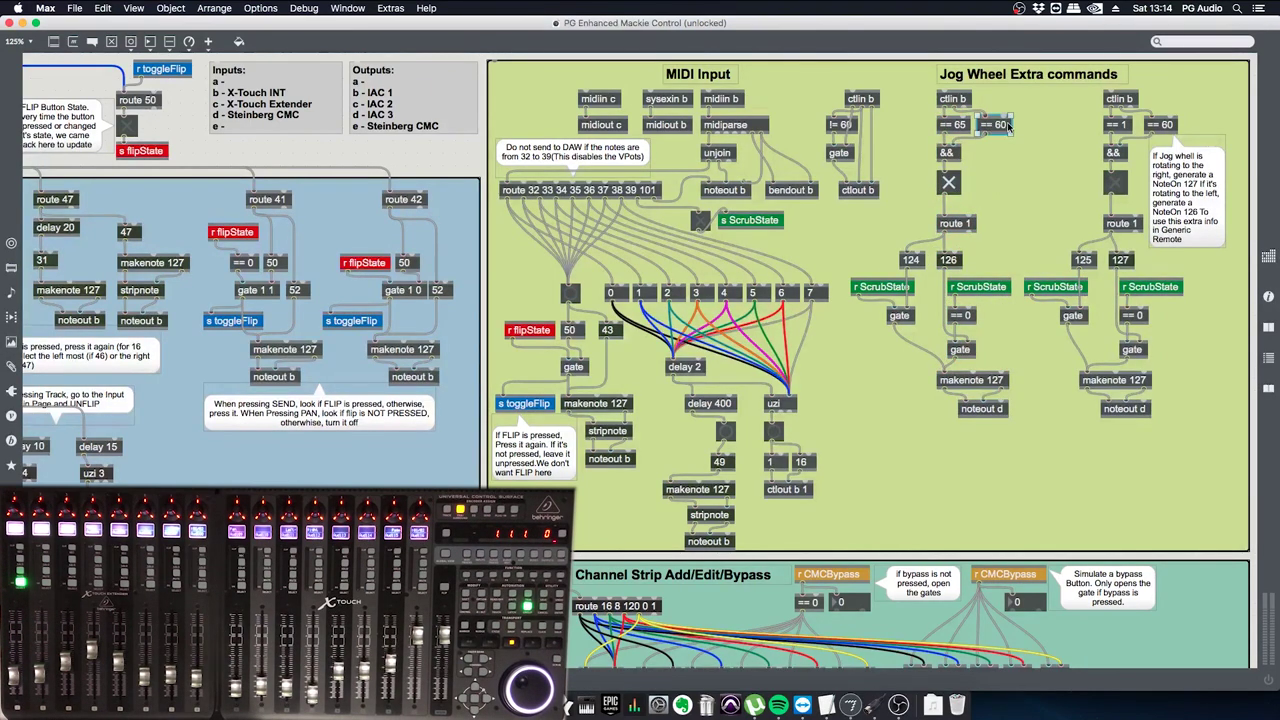
{"action": "left_click", "coordinate": [943, 128]}
{"action": "left_click_drag", "start_coordinate": [978, 254], "coordinate": [950, 442]}
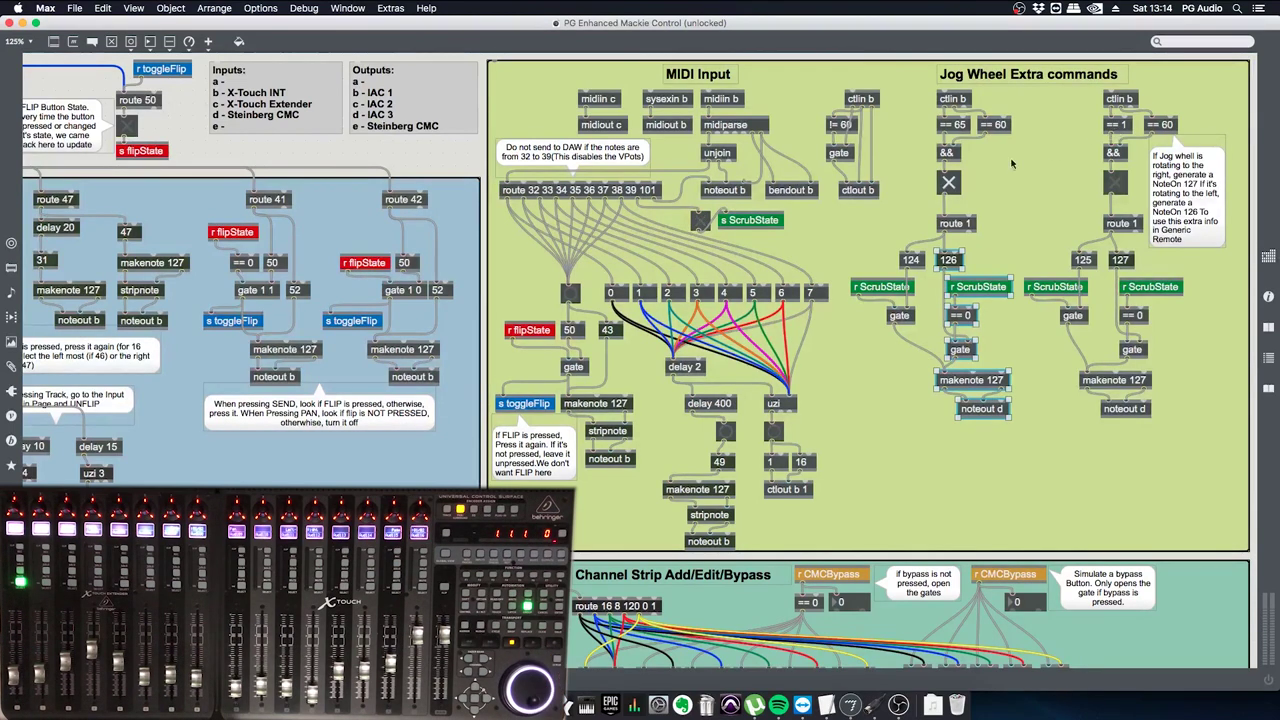
{"action": "left_click", "coordinate": [1046, 174]}
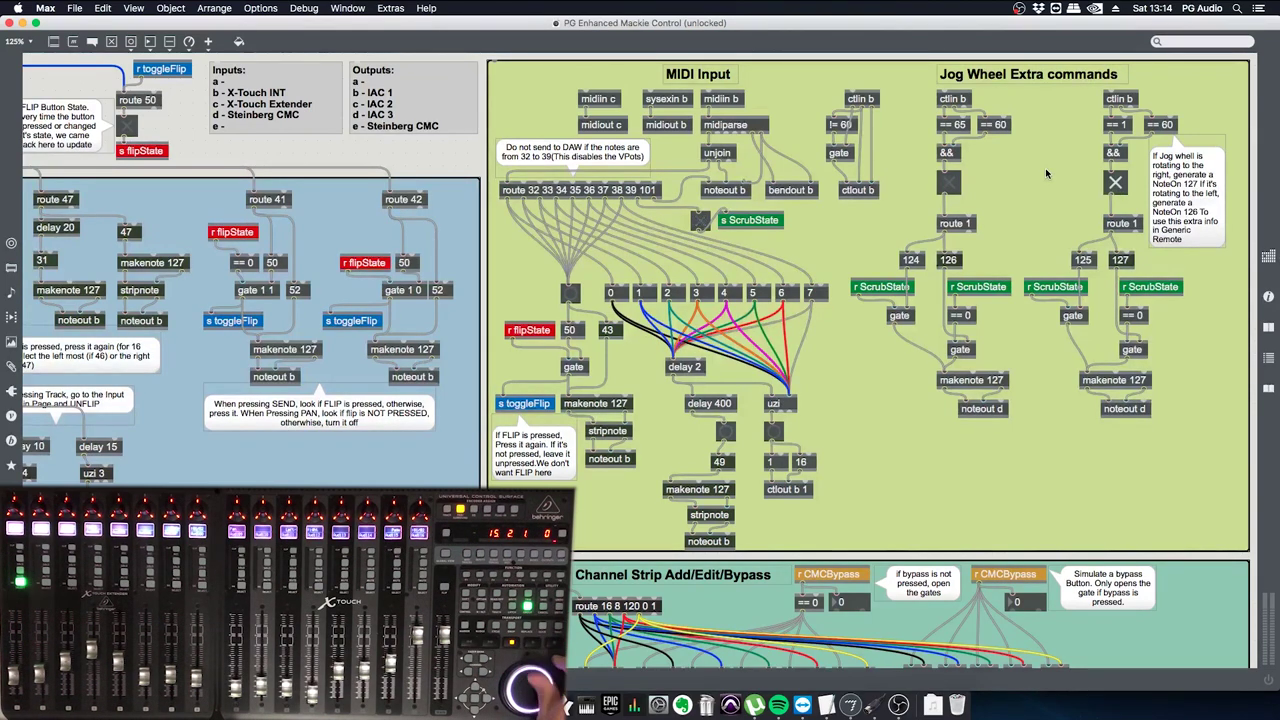
Switch back to MIDI Monitor and clear the logged jog wheel events
{"action": "left_click", "coordinate": [875, 706]}
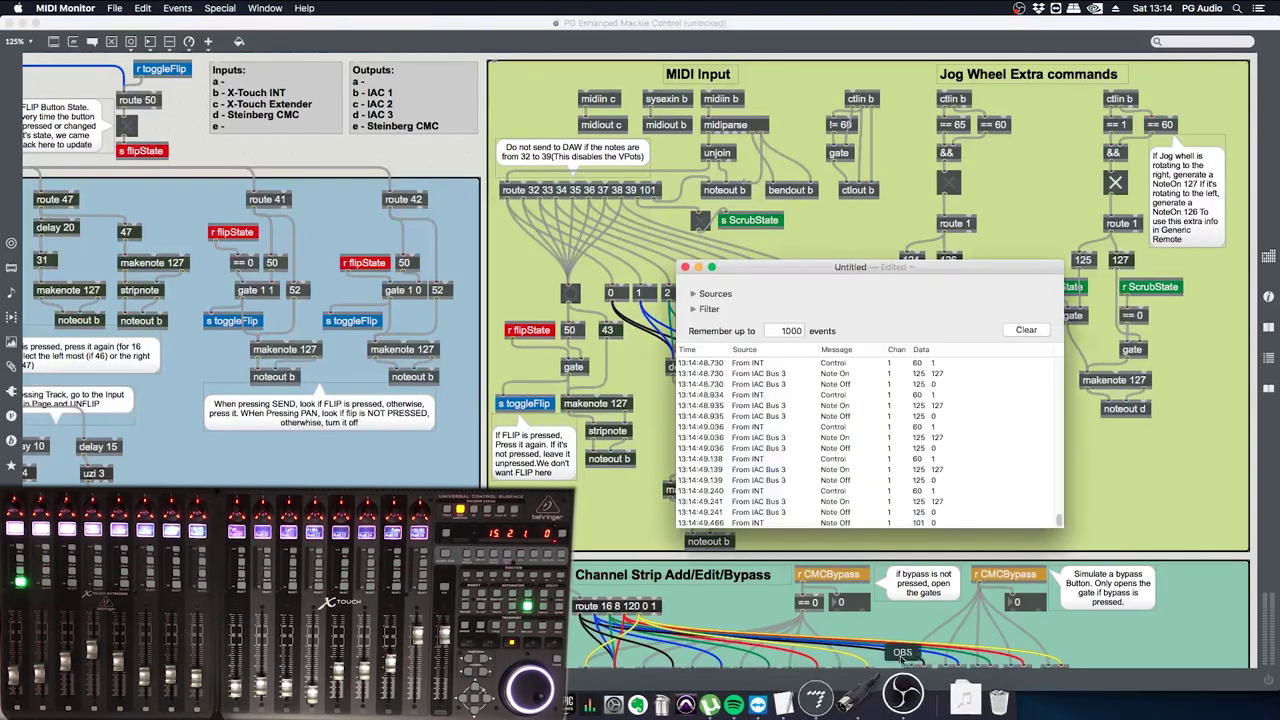
{"action": "left_click", "coordinate": [1027, 331]}
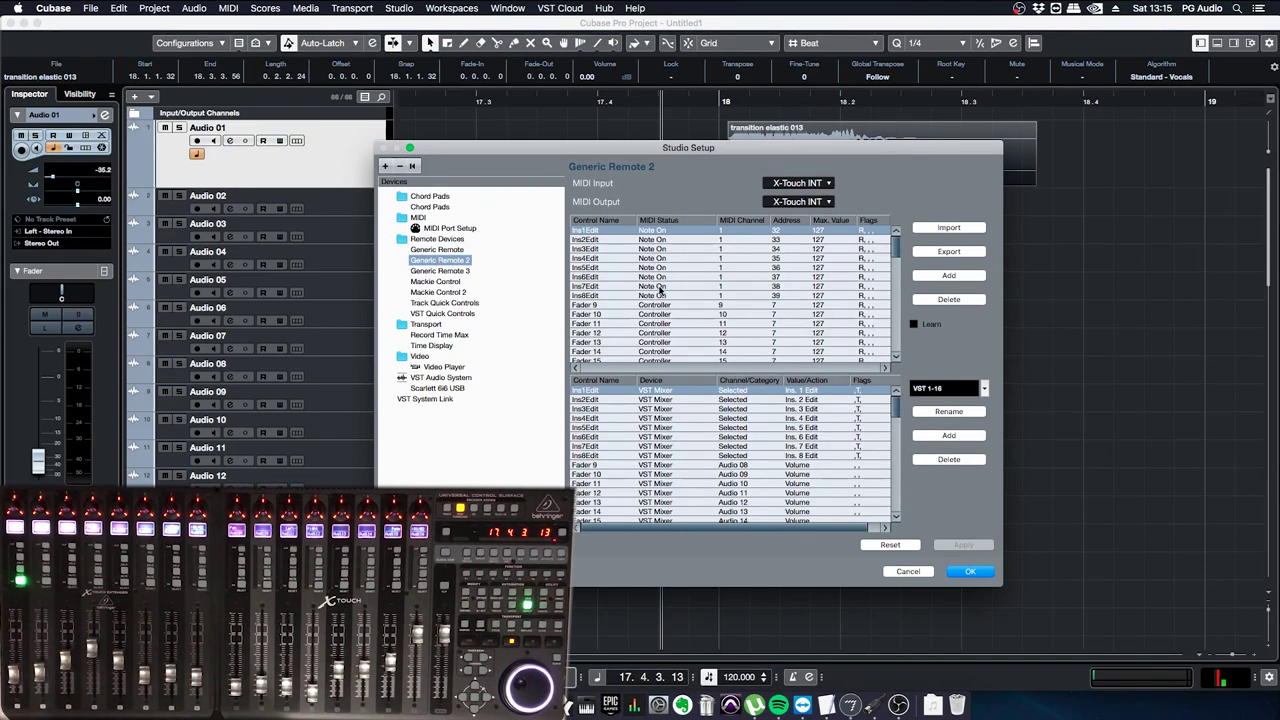
Open Generic Remote 3 in Cubase's Studio Setup and check its MIDI input against the noteout d object in Max
{"action": "left_click", "coordinate": [441, 272]}
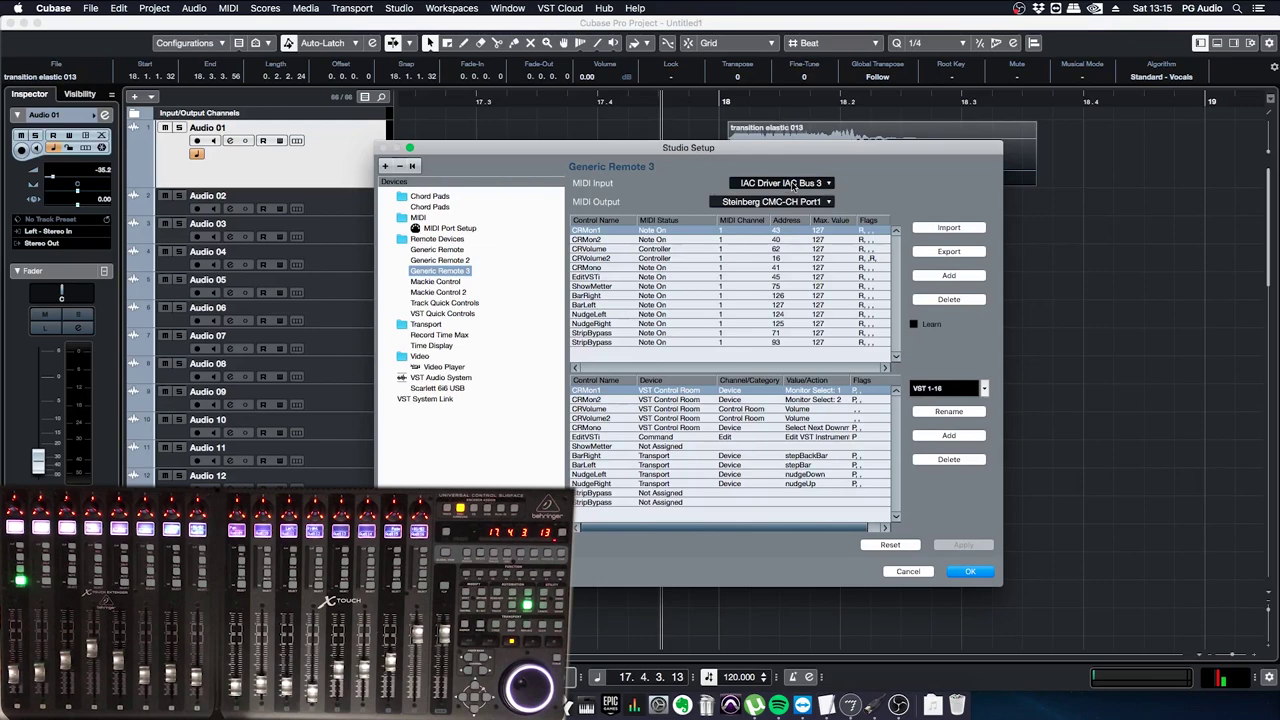
{"action": "left_click", "coordinate": [850, 705]}
{"action": "left_click_drag", "start_coordinate": [1106, 397], "coordinate": [1142, 393]}
{"action": "key", "text": "super+Tab"}
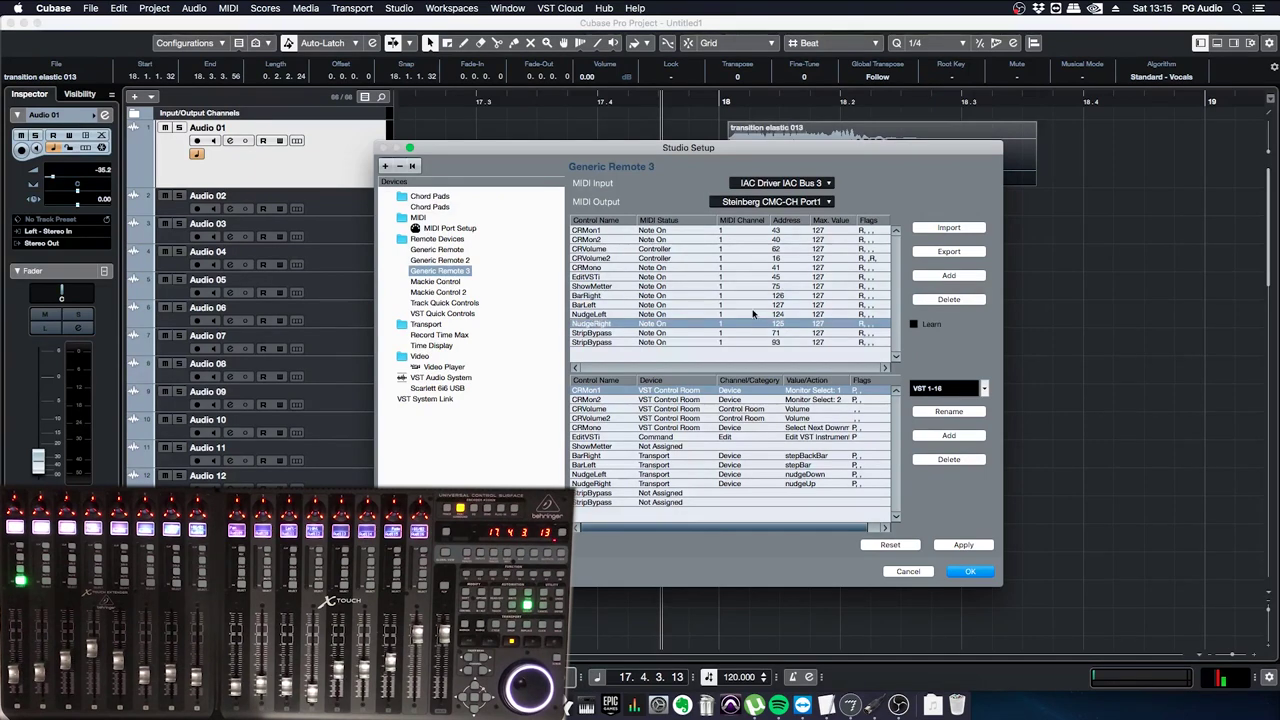
Review the addresses of the Bar and Nudge controls in Generic Remote 3 and close Studio Setup
{"action": "left_click", "coordinate": [763, 300]}
{"action": "left_click", "coordinate": [925, 183]}
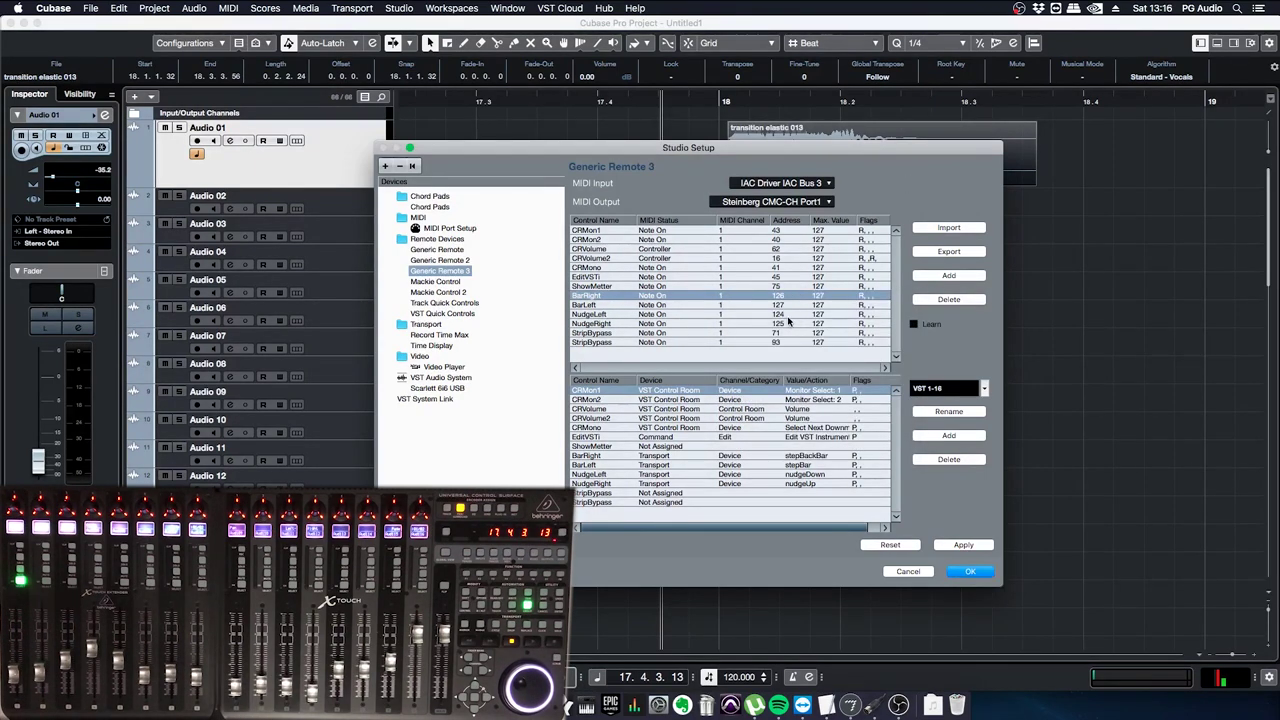
{"action": "left_click", "coordinate": [967, 572]}
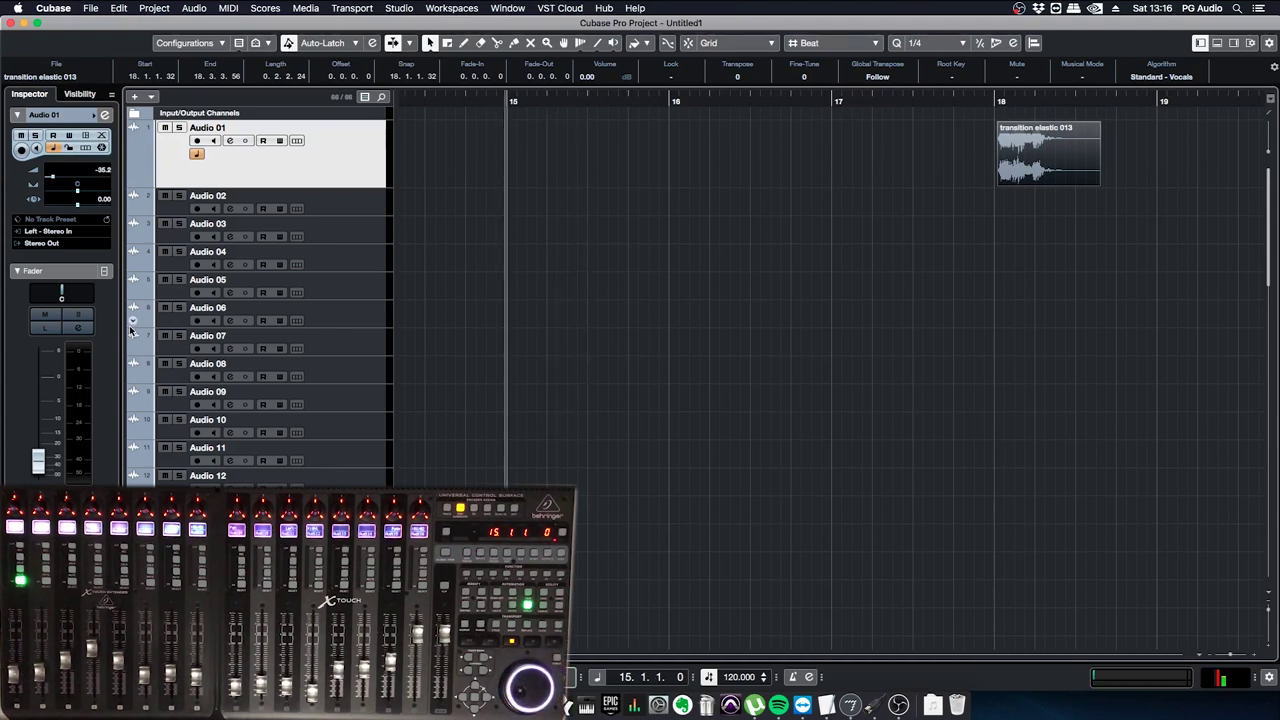
Import PG Cubase GR Steinberg CMC CH_ScrubVolume.xml into Generic Remote 3 in Studio Setup and confirm
{"action": "left_click", "coordinate": [397, 9]}
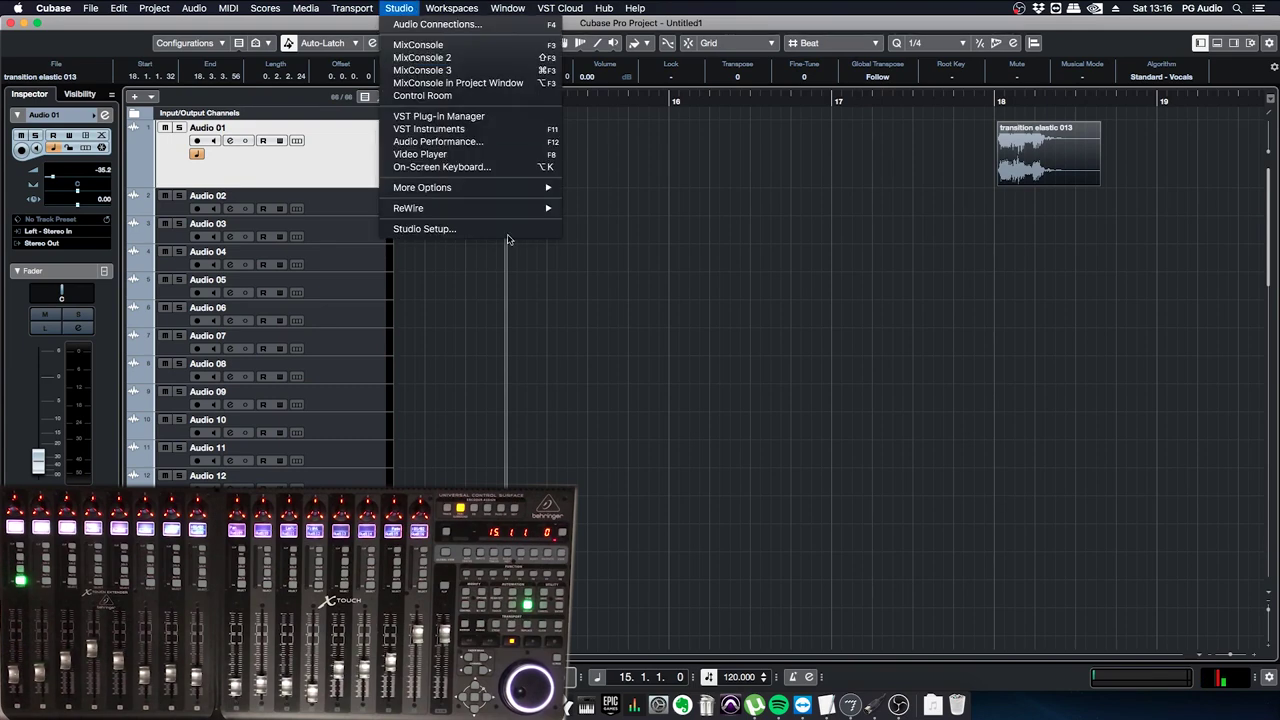
{"action": "left_click", "coordinate": [505, 231]}
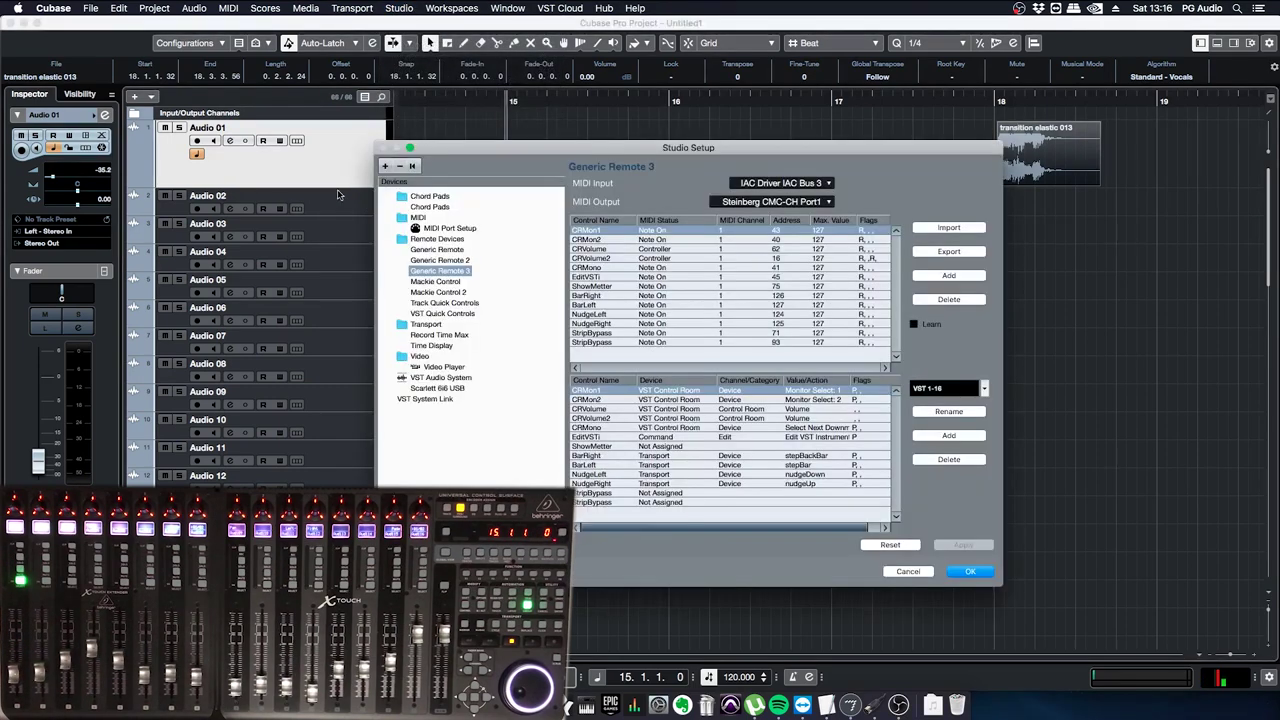
{"action": "left_click", "coordinate": [970, 227]}
{"action": "left_click", "coordinate": [730, 322]}
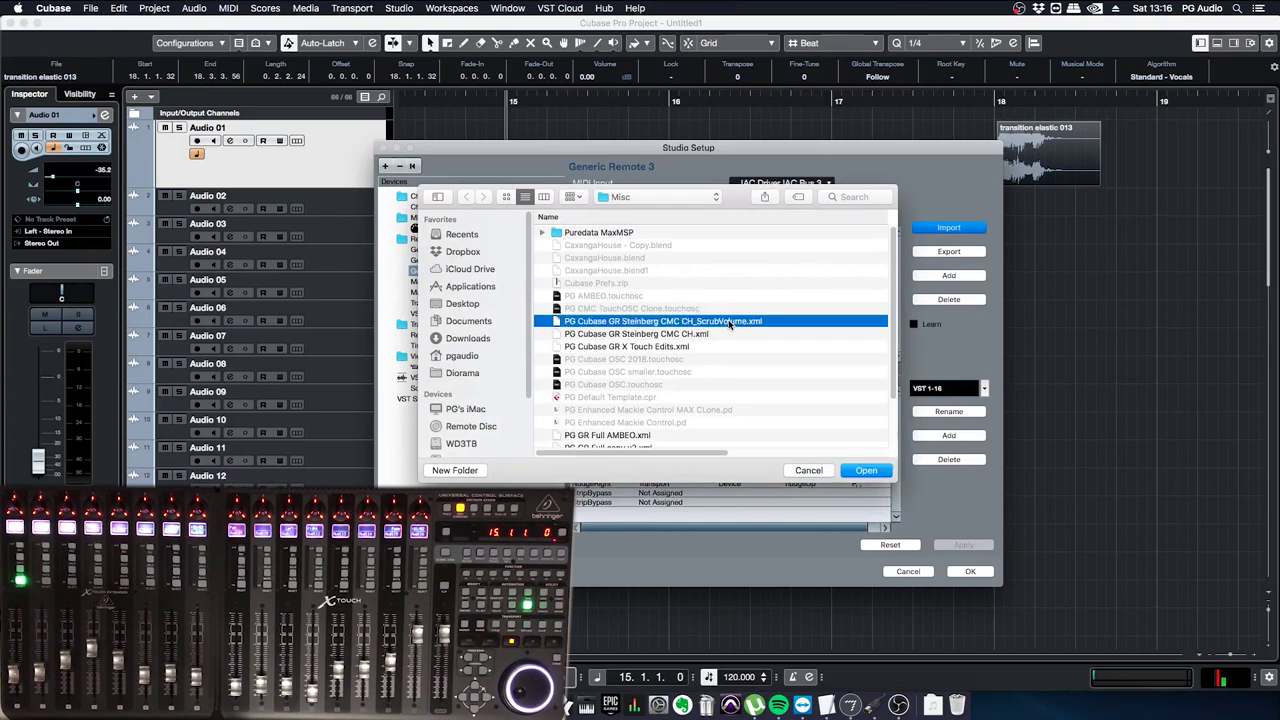
{"action": "double_click", "coordinate": [730, 322]}
{"action": "left_click", "coordinate": [970, 571]}
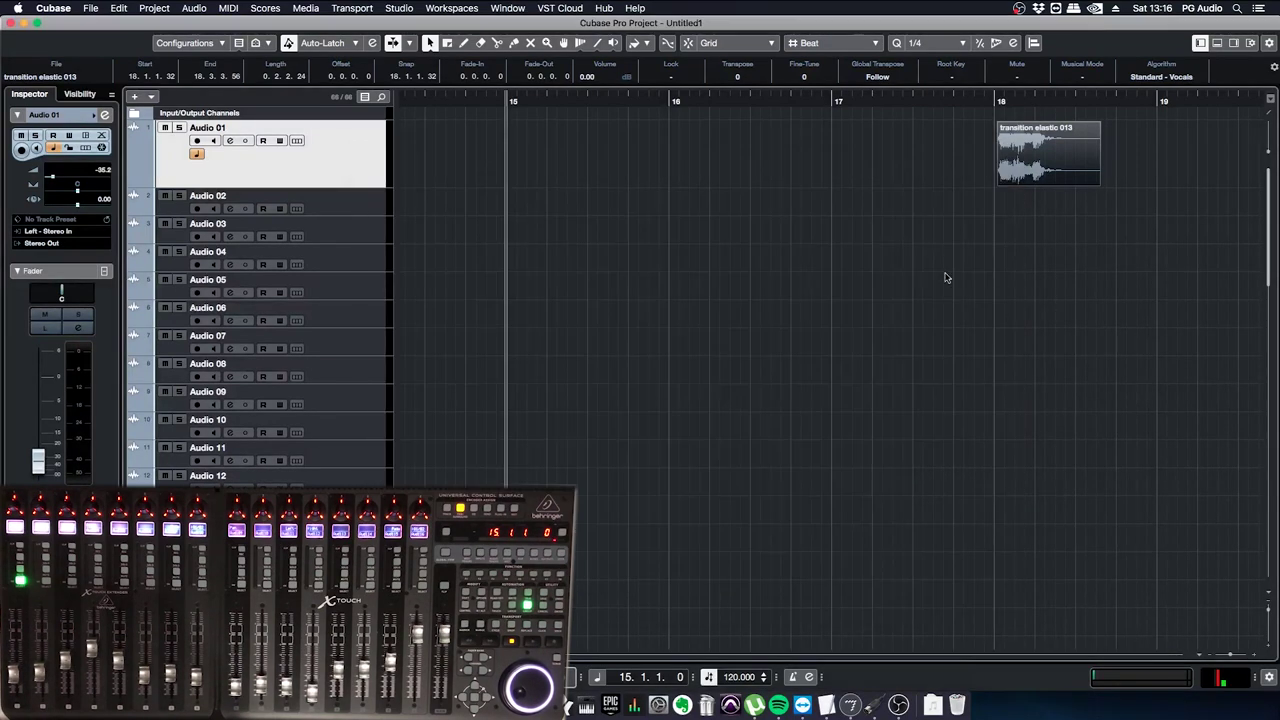
Select the transition elastic 013 event and place the project cursor at about 17.3.2.99
{"action": "left_click_drag", "start_coordinate": [920, 160], "coordinate": [1077, 223]}
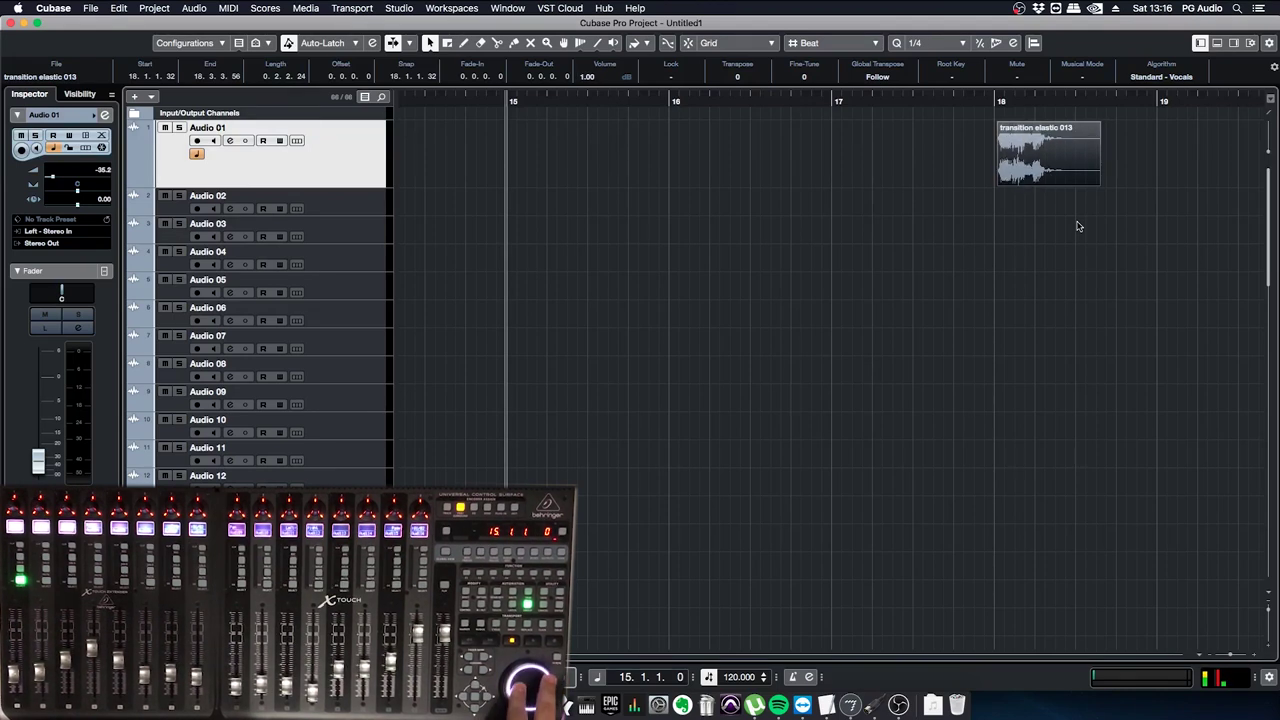
{"action": "left_click", "coordinate": [926, 101]}
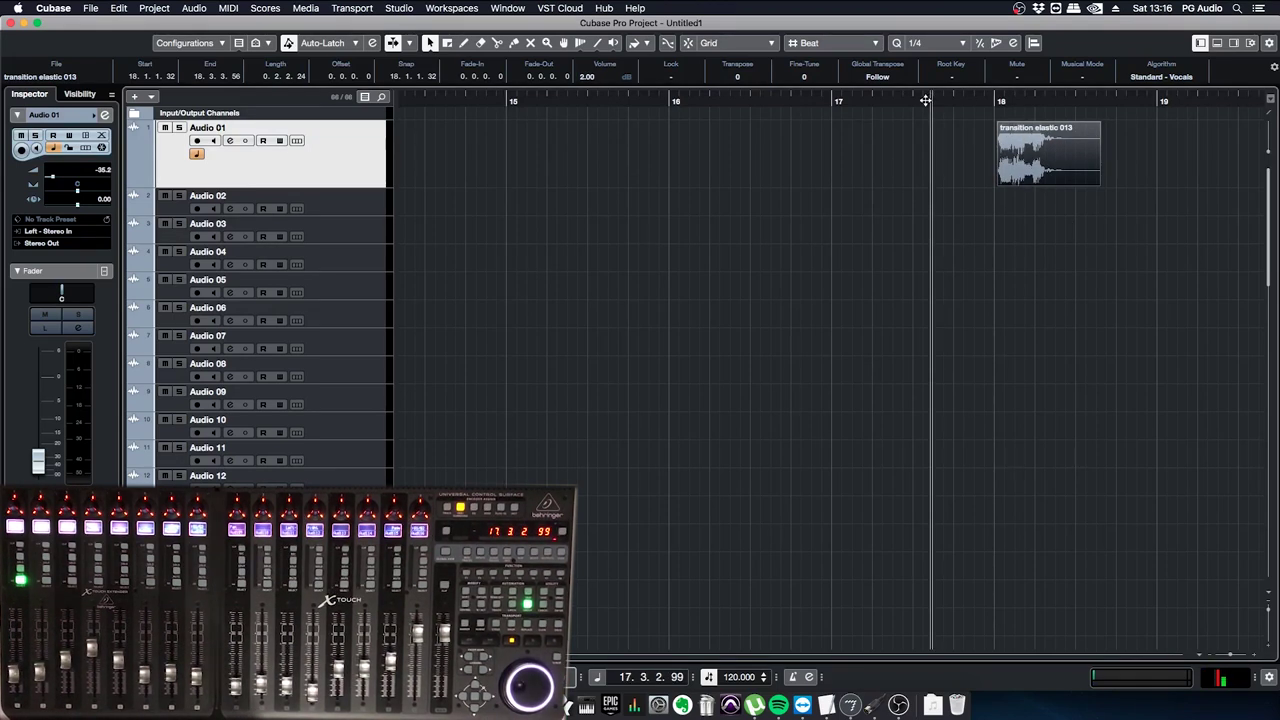
Move the transition elastic 013 event to the project cursor, repeating the move as the cursor is nudged earlier
{"action": "key", "text": "h"}
{"action": "key", "text": "h"}
{"action": "key", "text": "h"}
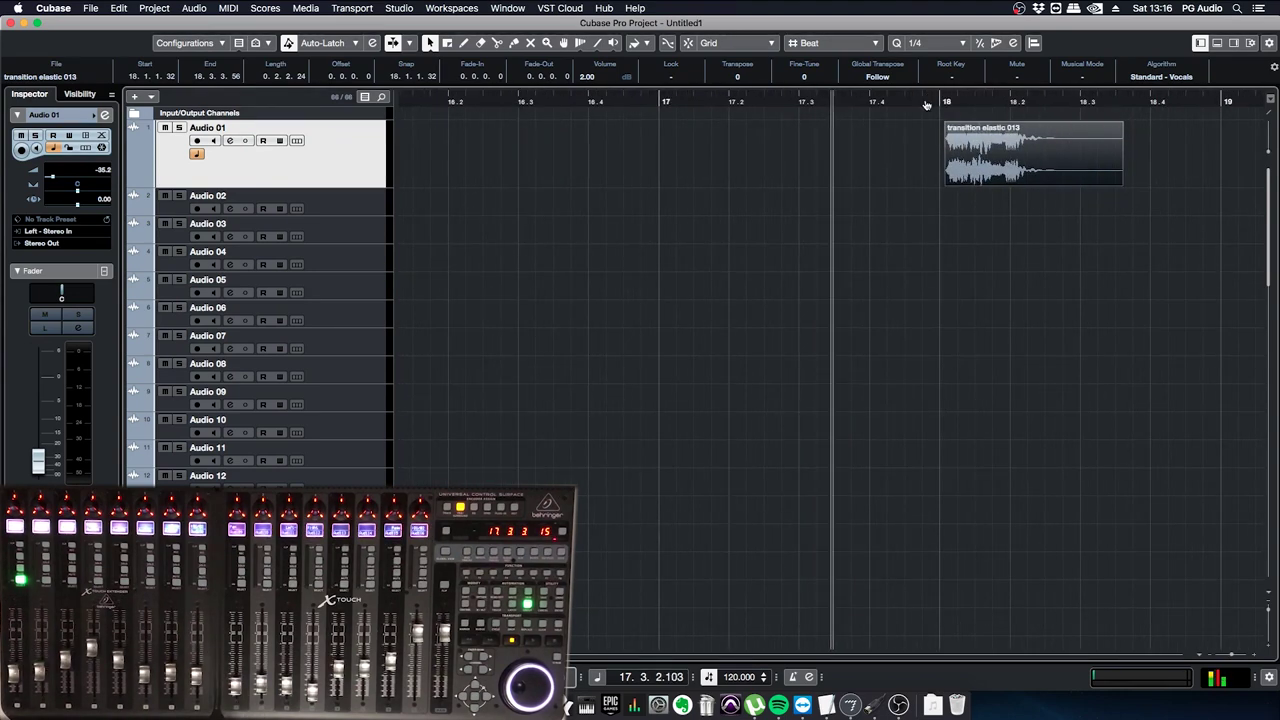
{"action": "key", "text": "super+l"}
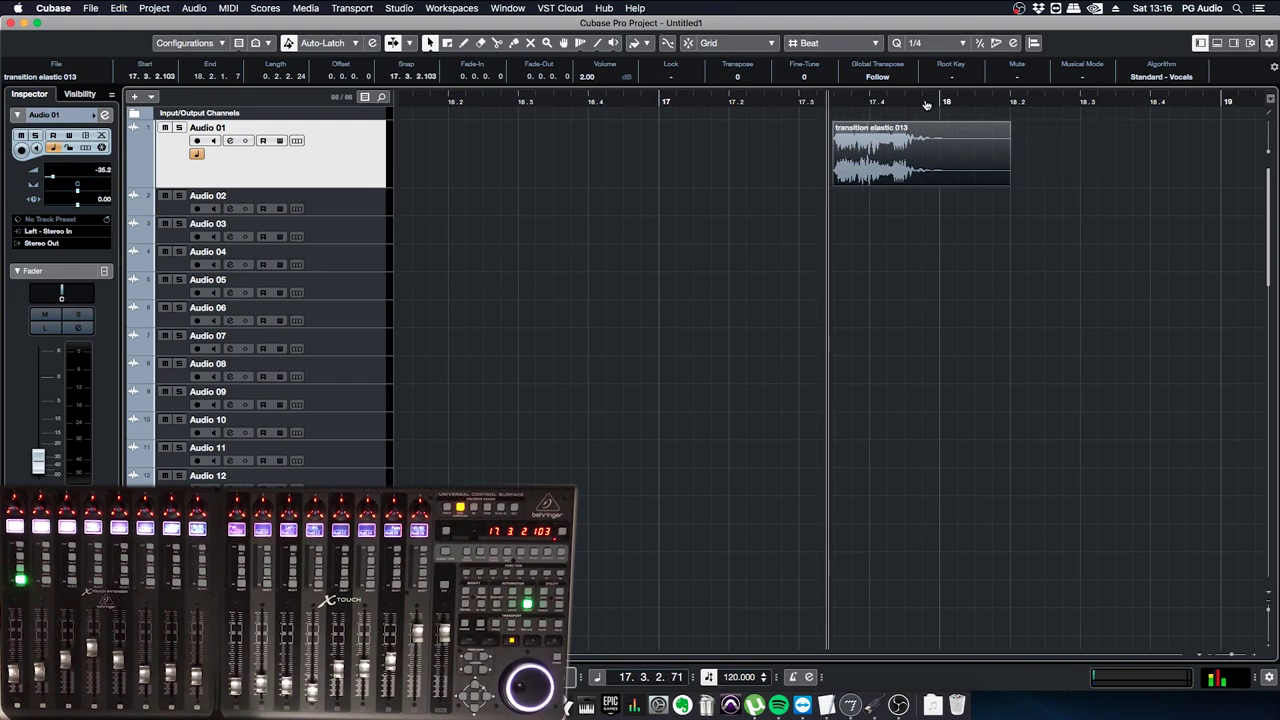
{"action": "key", "text": "super+l"}
{"action": "key", "text": "super+l"}
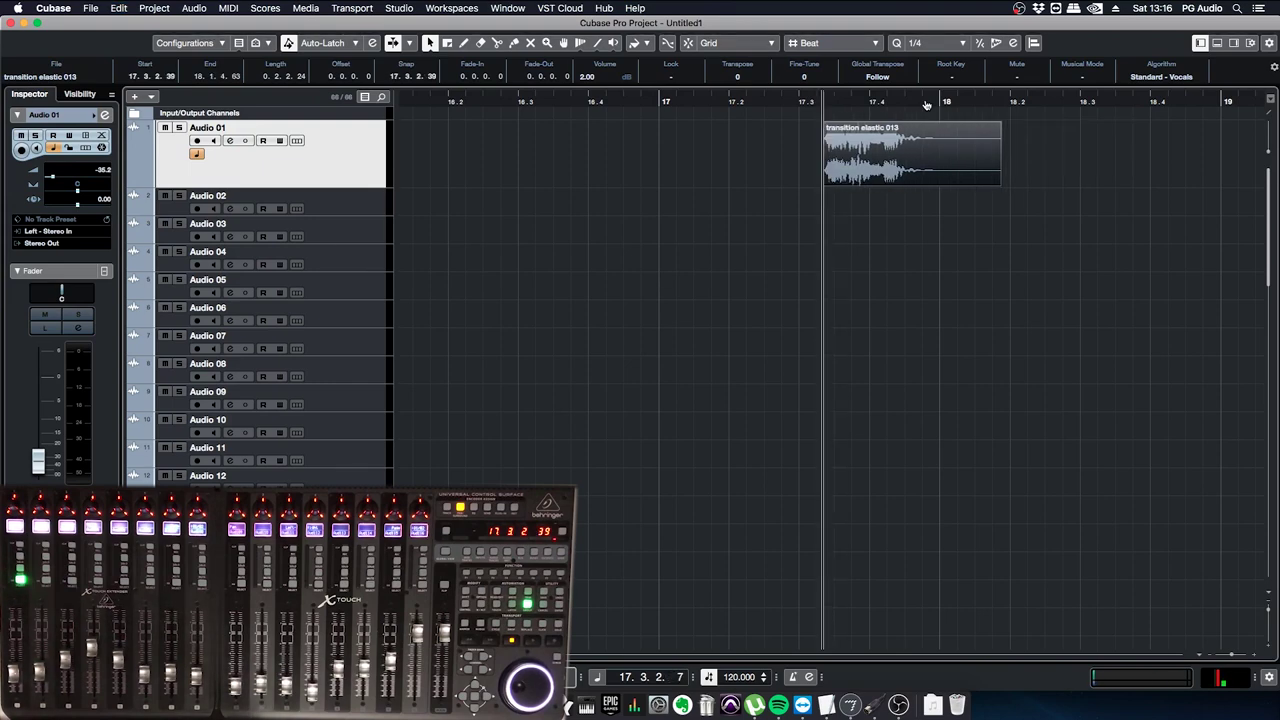
{"action": "key", "text": "super+l"}
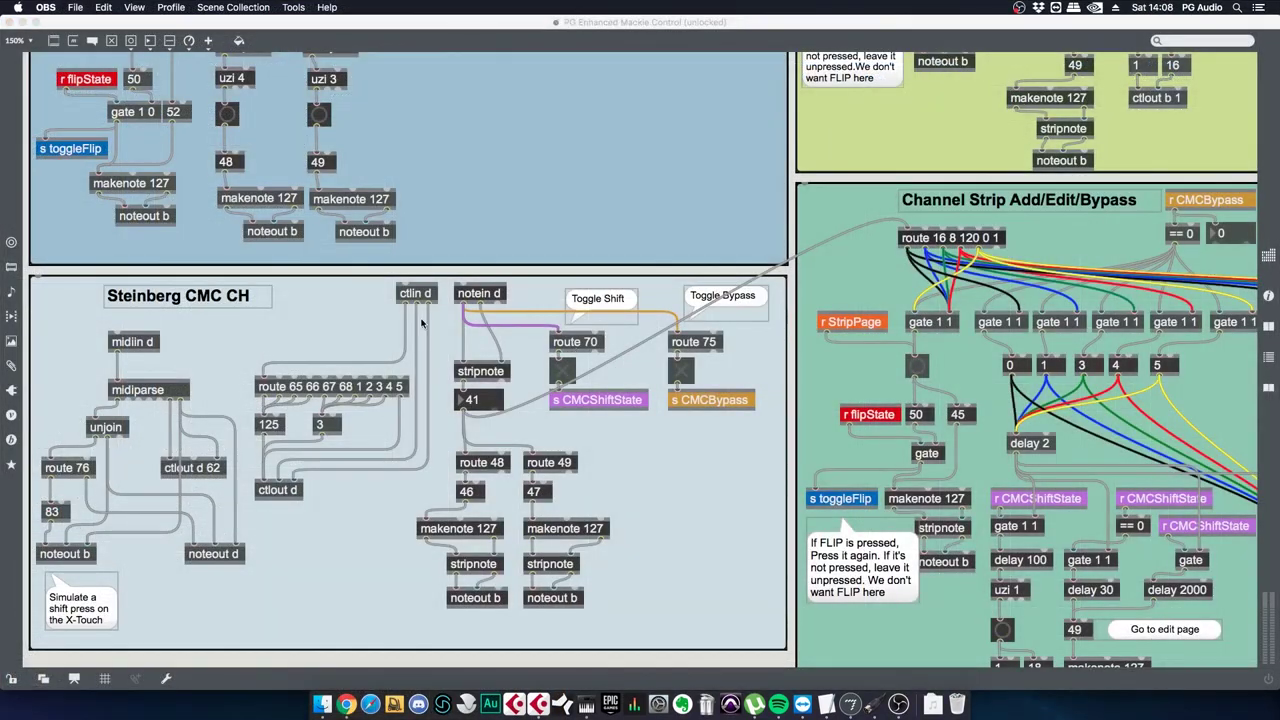
In the Steinberg CMC CH section of the Max patch, highlight the midiin d and noteout d objects
{"action": "left_click", "coordinate": [26, 260]}
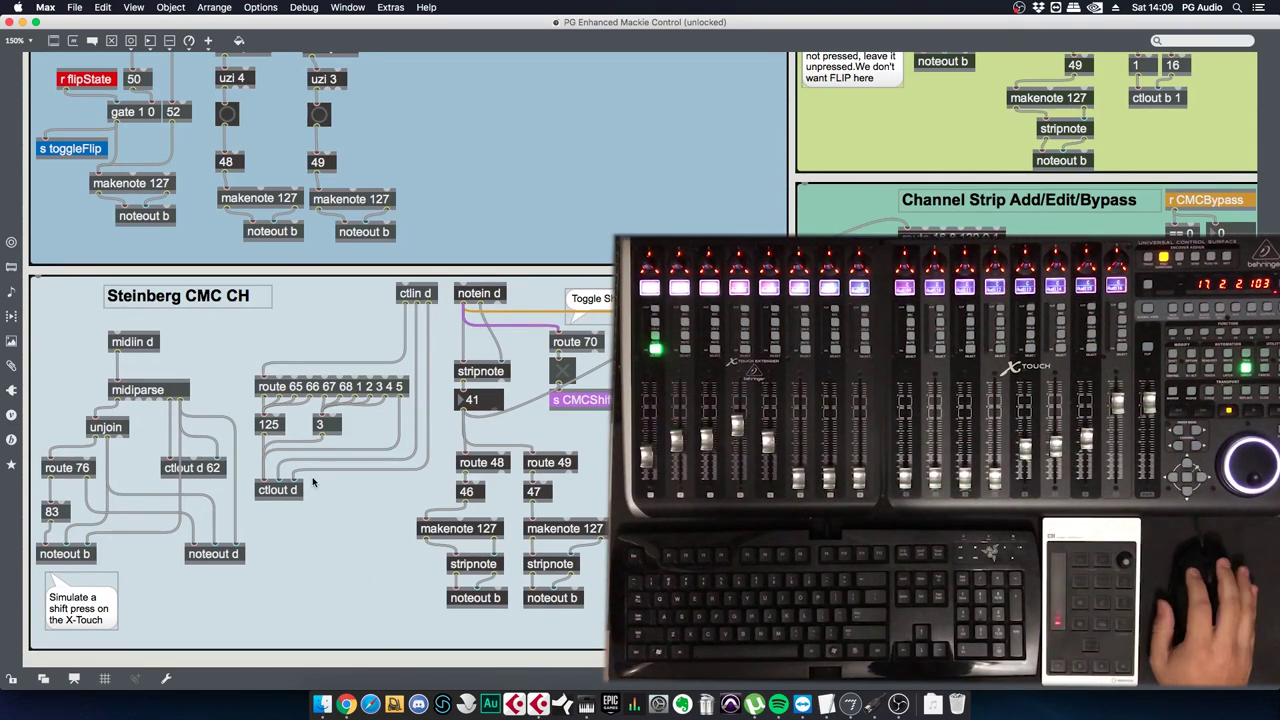
{"action": "left_click_drag", "start_coordinate": [164, 326], "coordinate": [104, 362]}
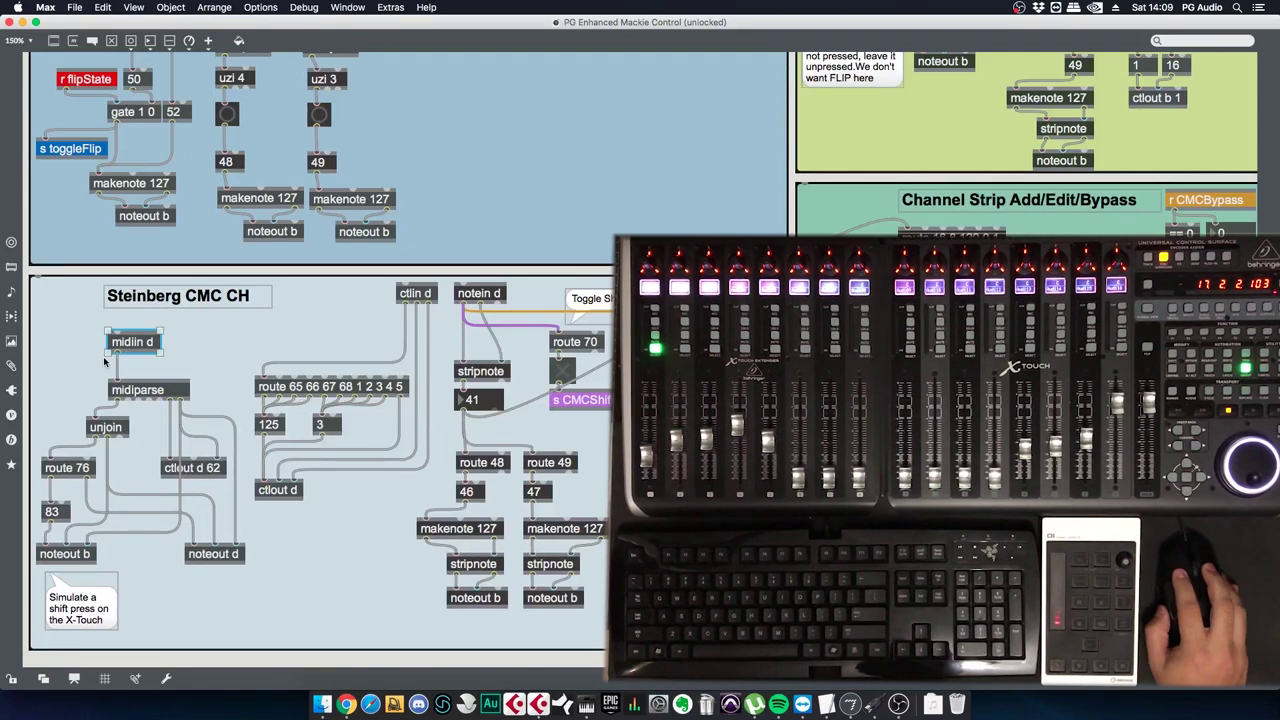
{"action": "left_click_drag", "start_coordinate": [250, 537], "coordinate": [181, 587]}
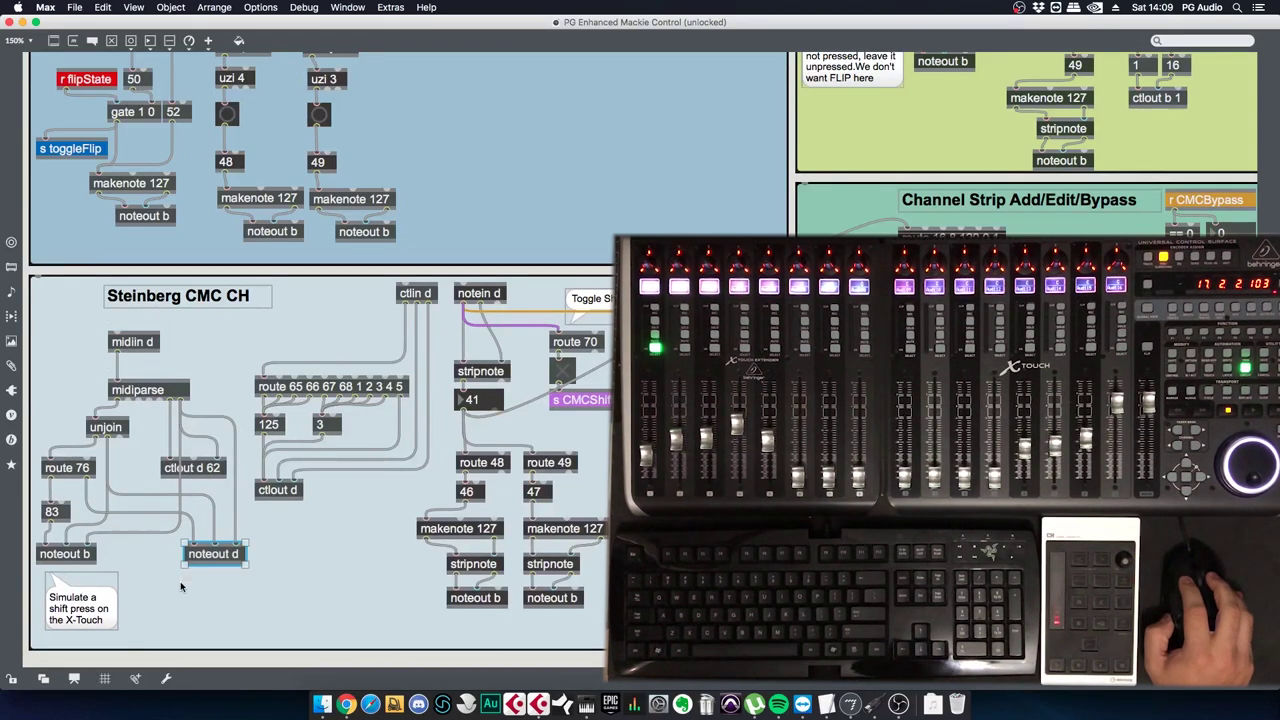
Switch to Cubase, review the Generic Remote 3 ports and control assignments in Studio Setup, and close the dialog
{"action": "left_click", "coordinate": [538, 704]}
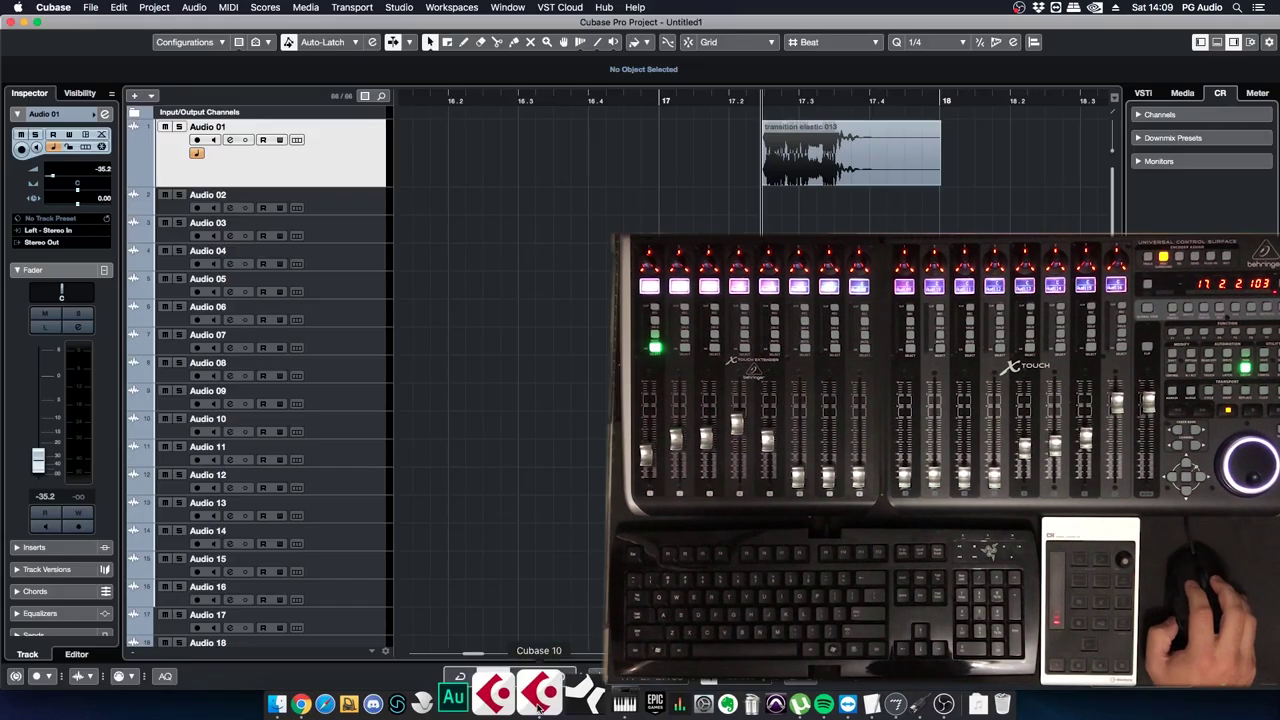
{"action": "left_click", "coordinate": [399, 7]}
{"action": "mouse_move", "coordinate": [470, 187]}
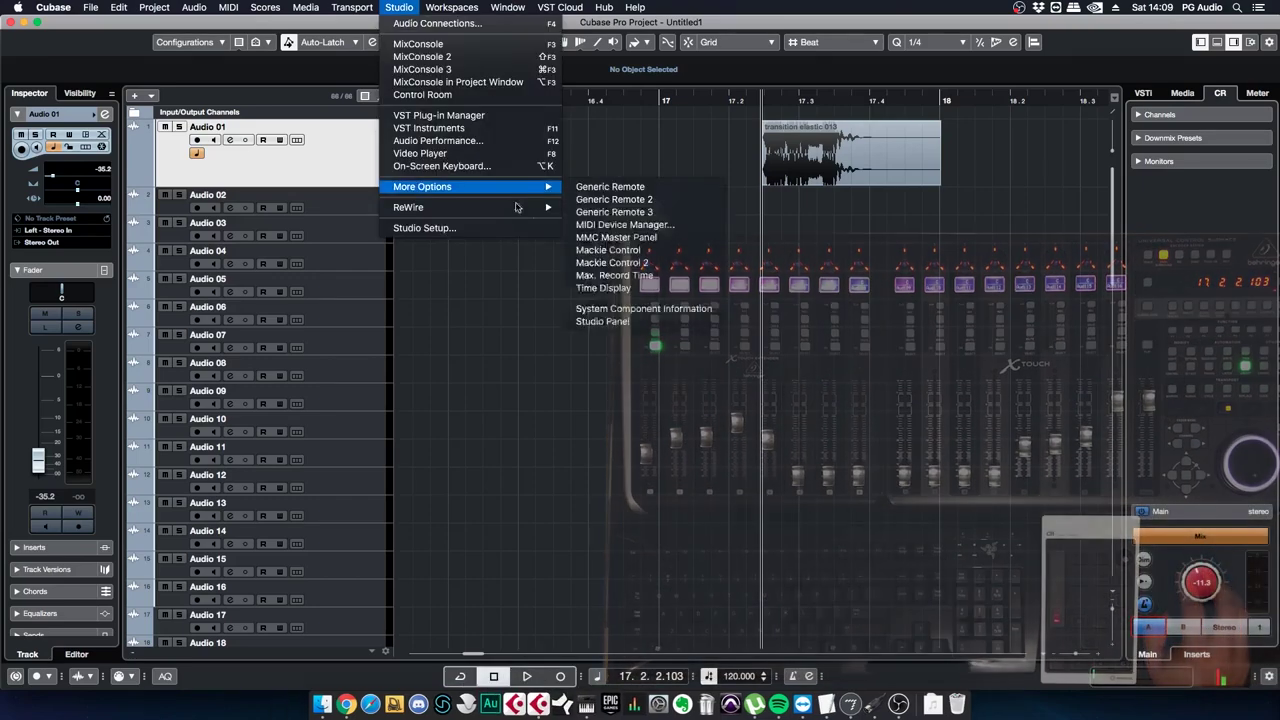
{"action": "left_click", "coordinate": [543, 229]}
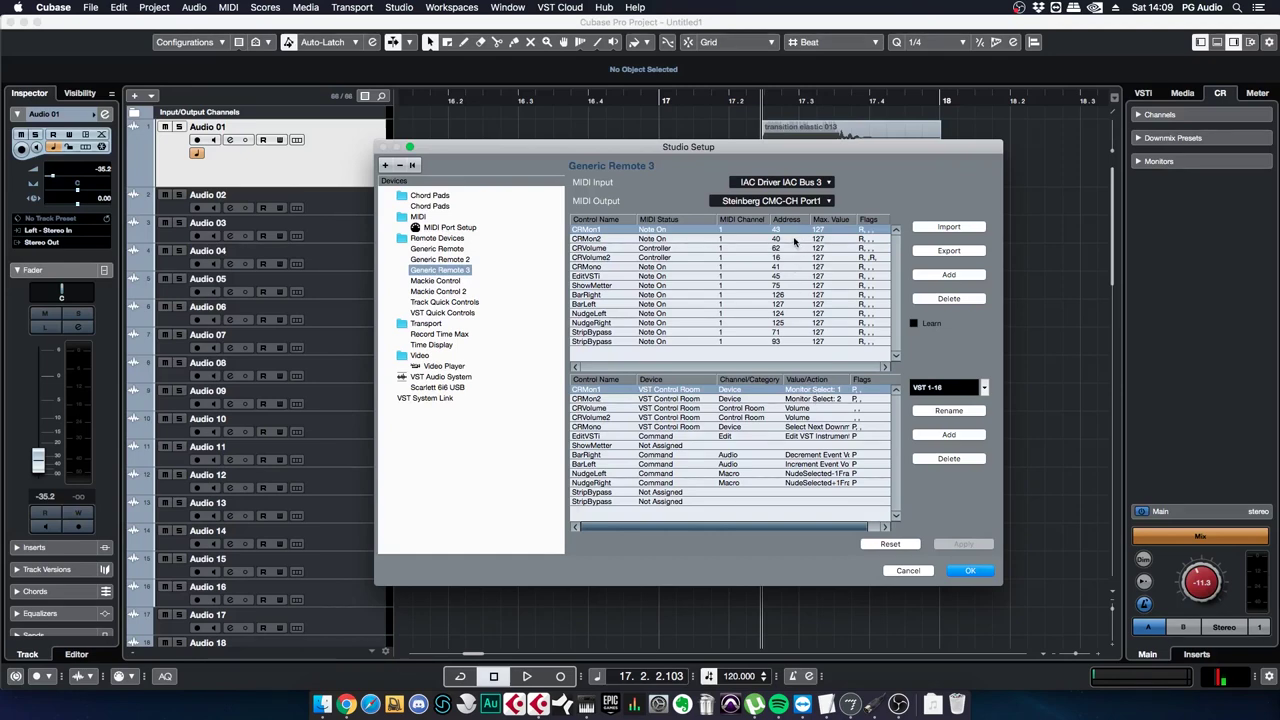
{"action": "left_click", "coordinate": [970, 570]}
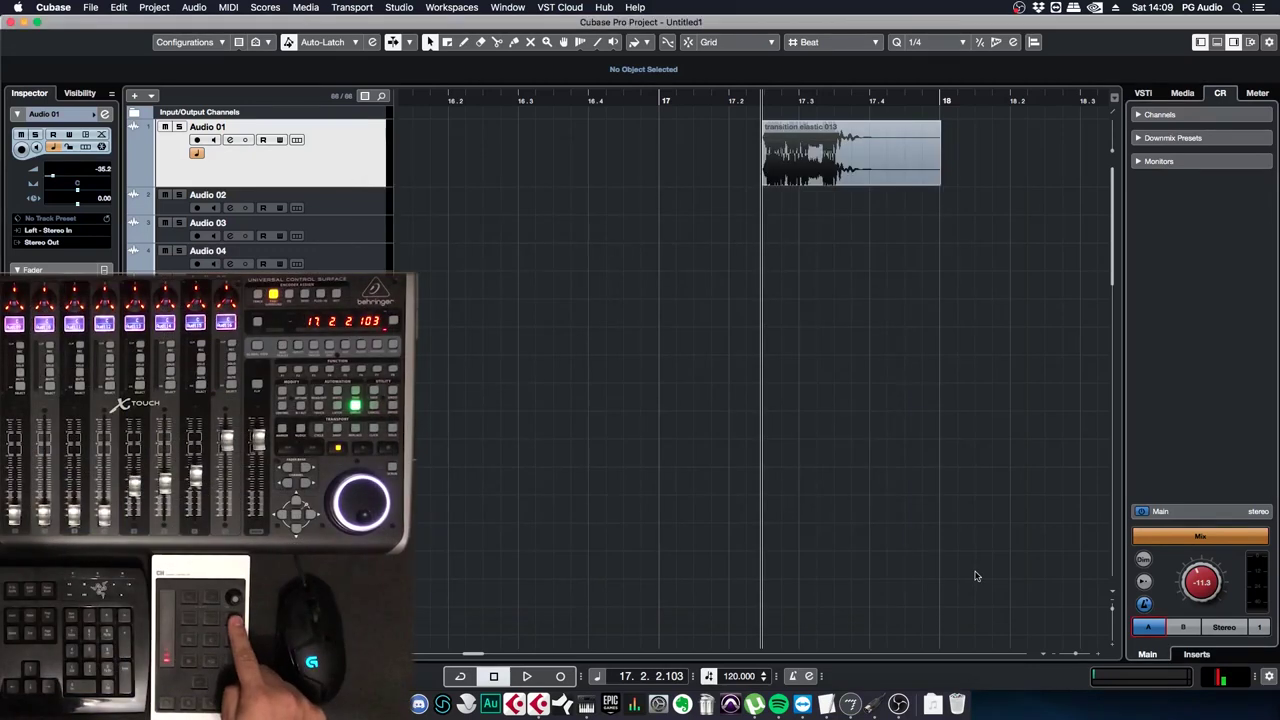